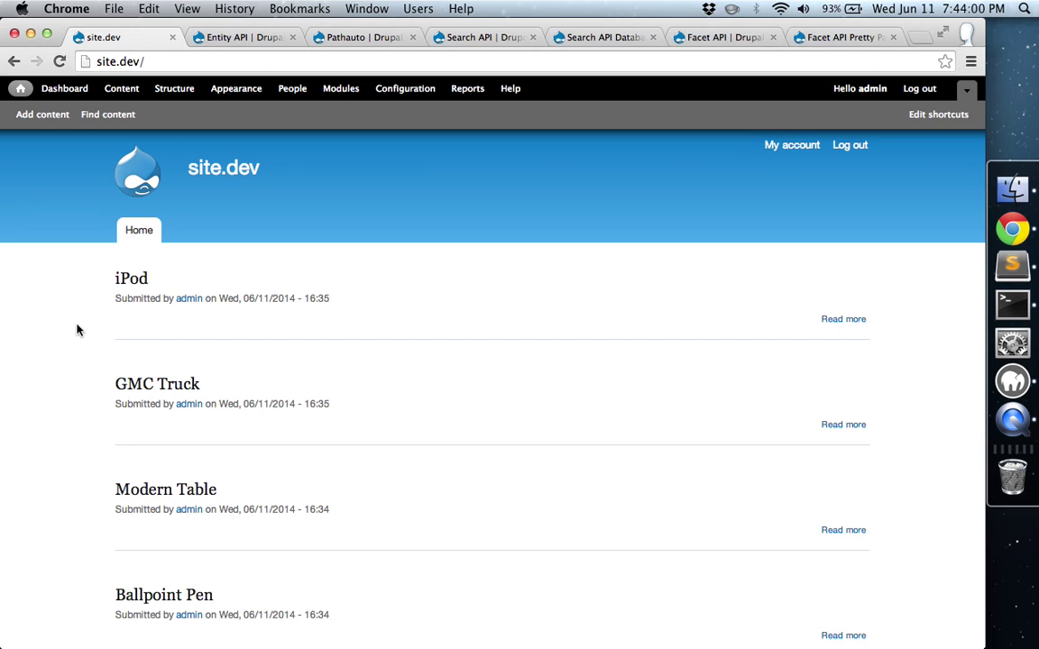
- Open amazon.com in a new browser tab
{"action": "key", "text": "super+t"}
{"action": "type", "text": "amazon"}
{"action": "key", "text": "Return"}
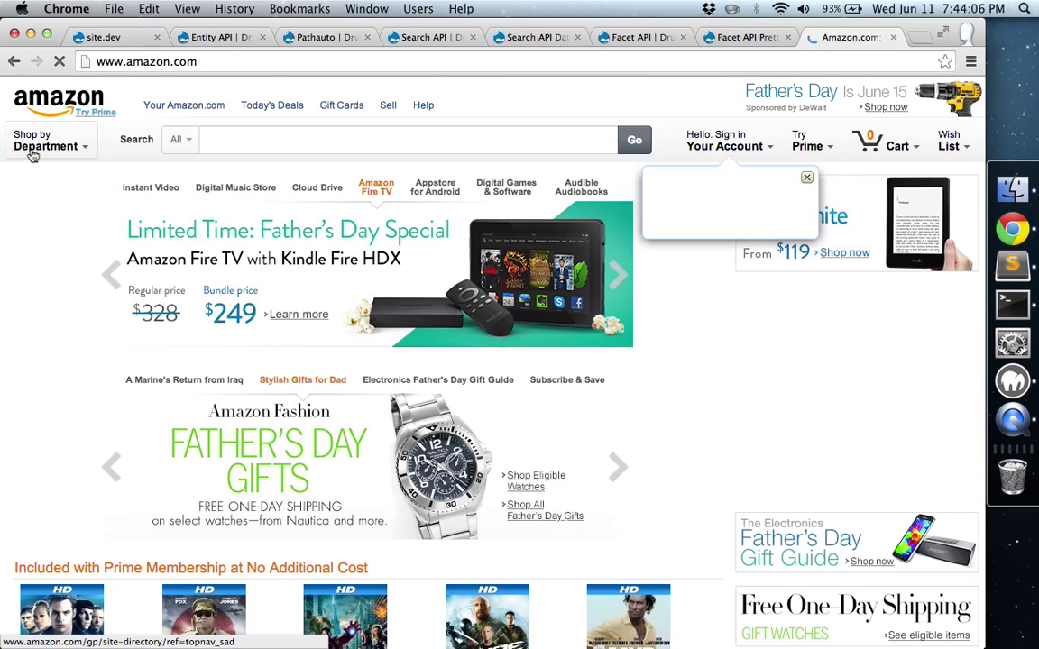
- Browse Amazon's Digital Music Store to the Christian genre, then return to the site.dev tab
{"action": "mouse_move", "coordinate": [34, 152]}
{"action": "mouse_move", "coordinate": [72, 220]}
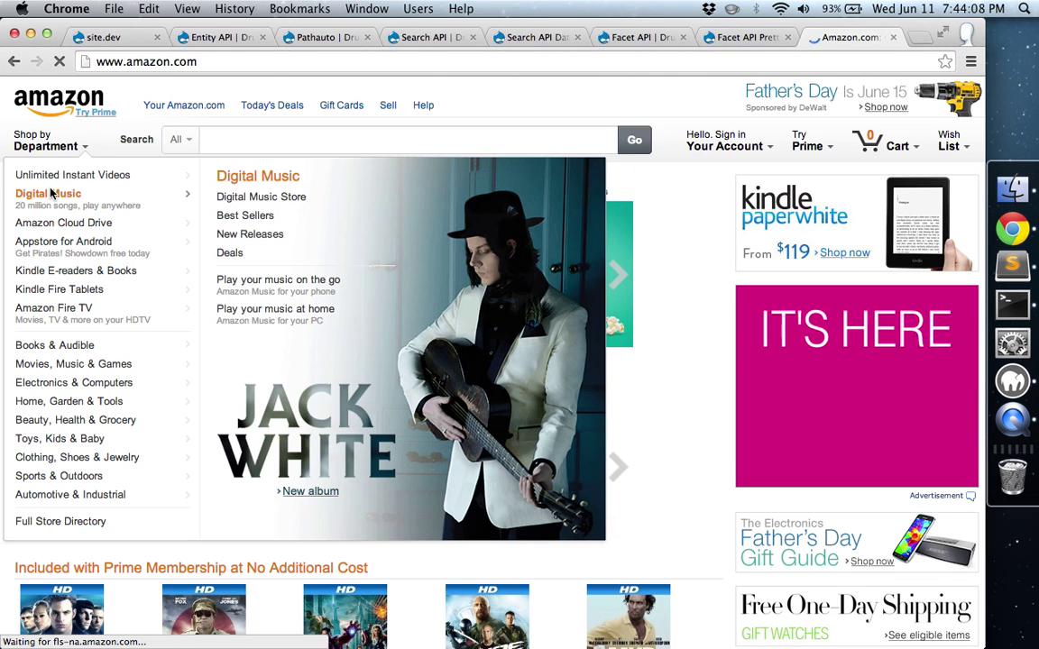
{"action": "left_click", "coordinate": [250, 198]}
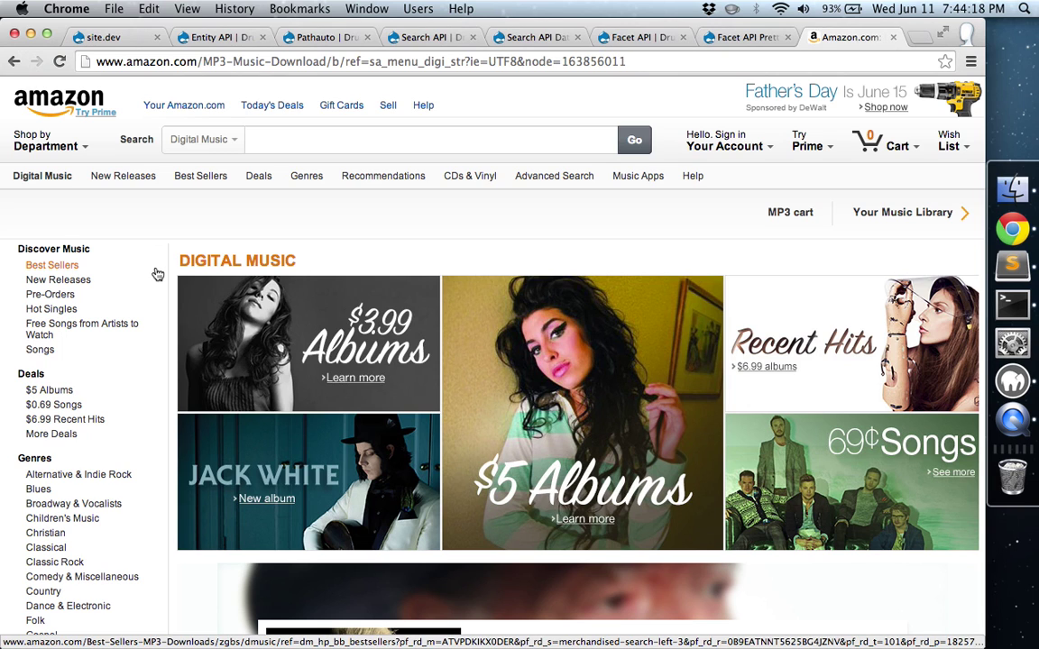
{"action": "scroll", "coordinate": [157, 273], "scroll_direction": "down", "scroll_amount": 5}
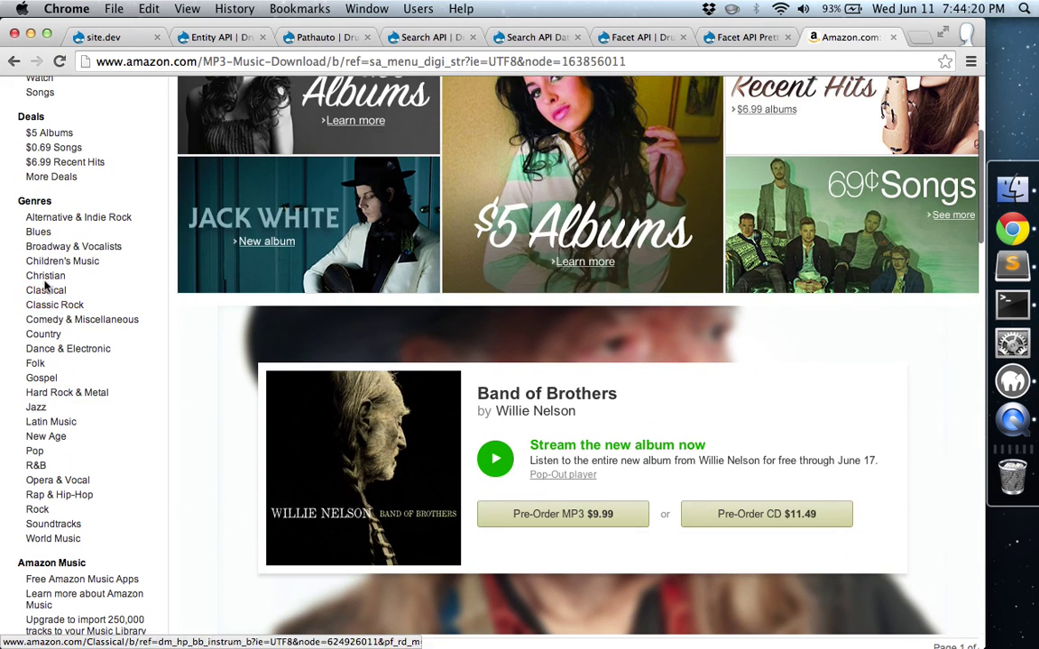
{"action": "left_click", "coordinate": [48, 281]}
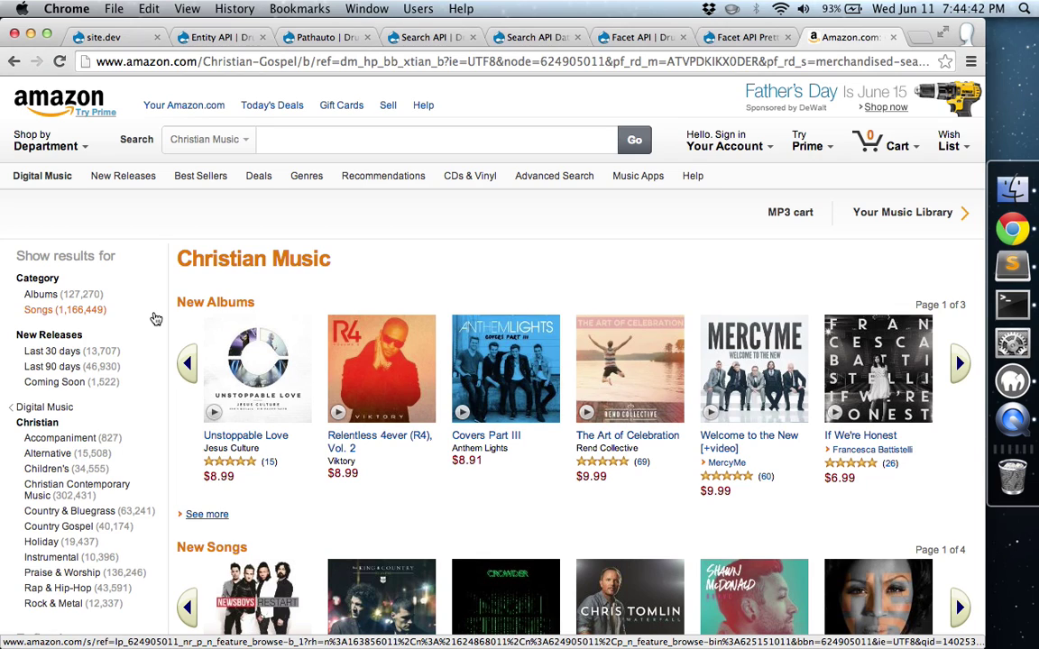
{"action": "left_click", "coordinate": [107, 38]}
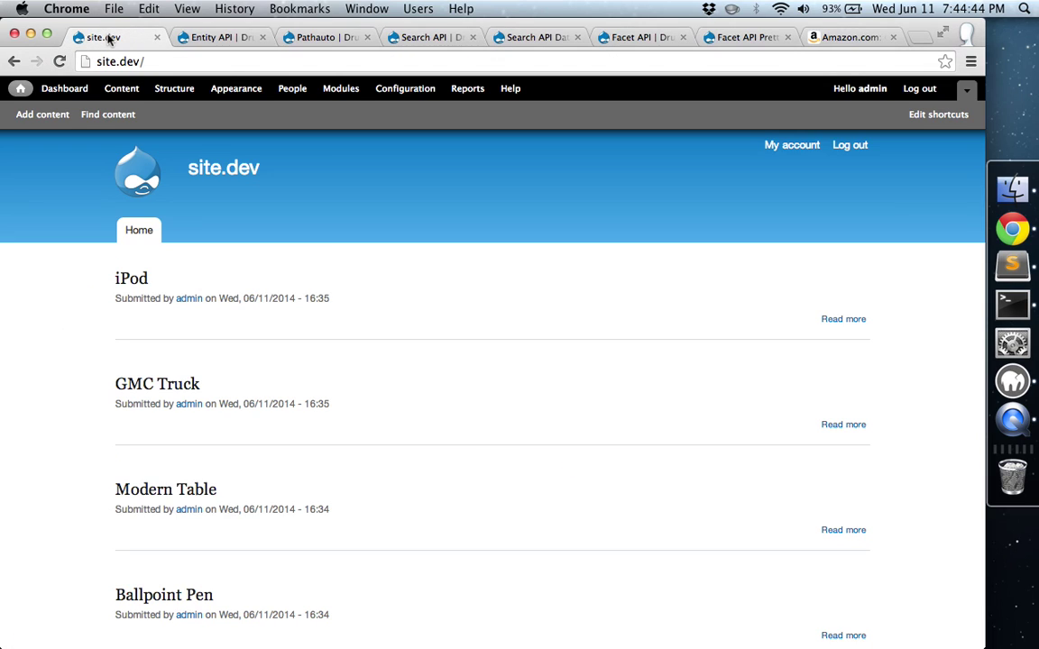
- Close the Amazon tab and look through the Entity API, Pathauto, Search API and Search API Database Search project pages
{"action": "left_click", "coordinate": [892, 37]}
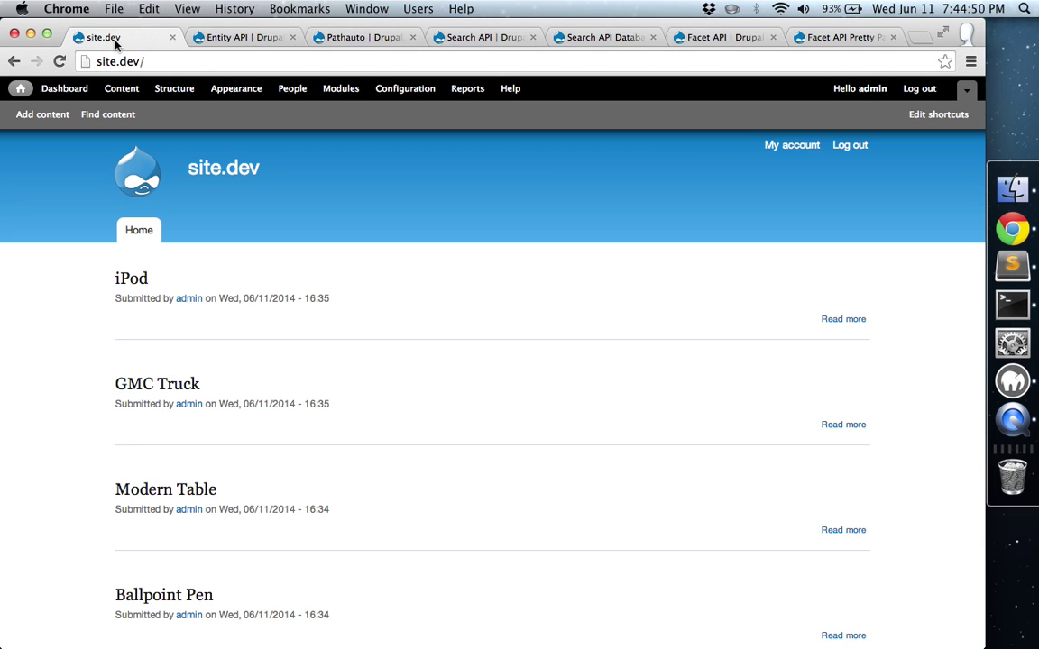
{"action": "left_click", "coordinate": [217, 41]}
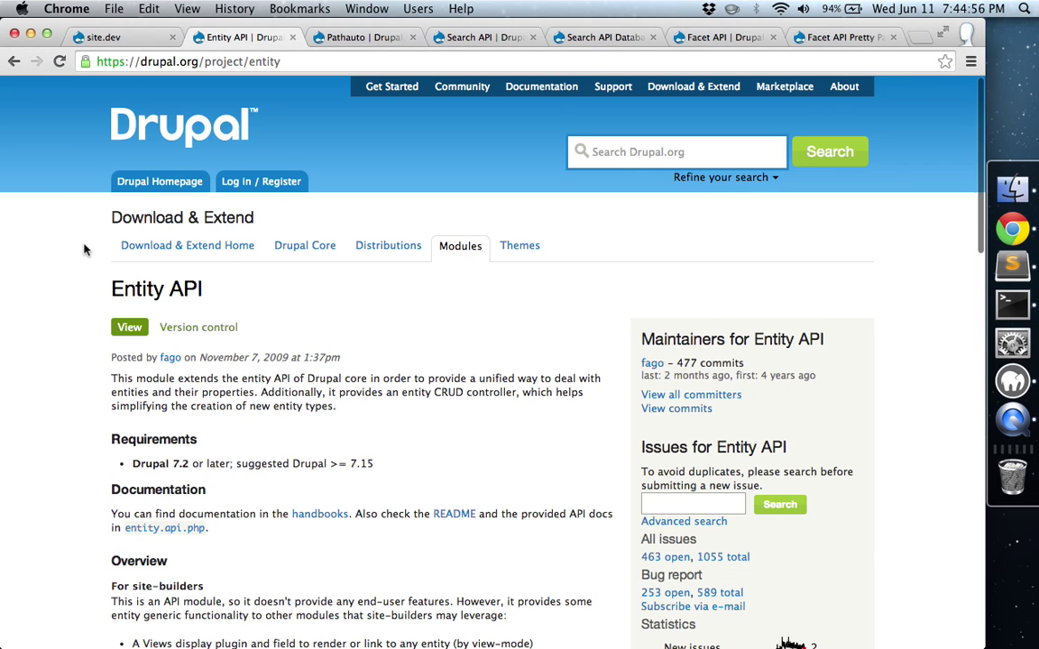
{"action": "scroll", "coordinate": [84, 250], "scroll_direction": "down", "scroll_amount": 3}
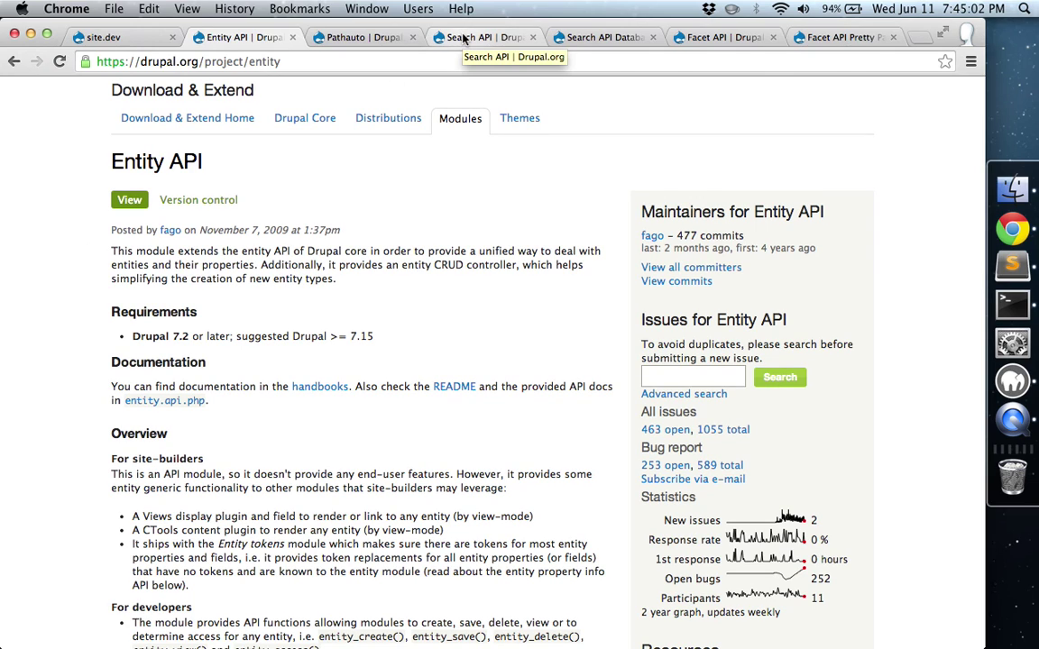
{"action": "left_click", "coordinate": [338, 37]}
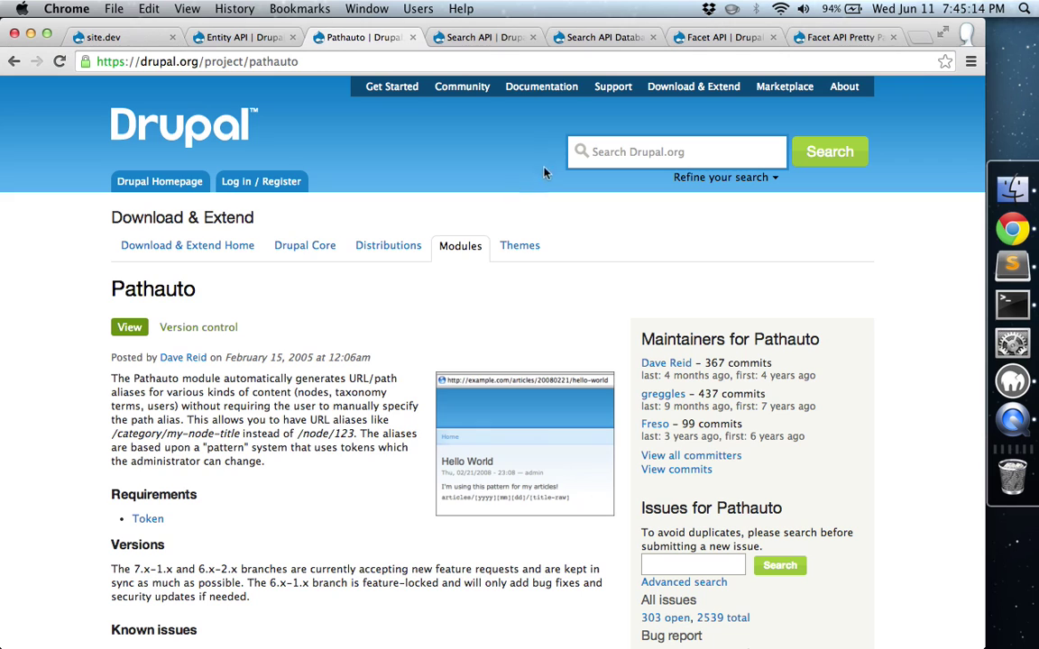
{"action": "left_click", "coordinate": [442, 37]}
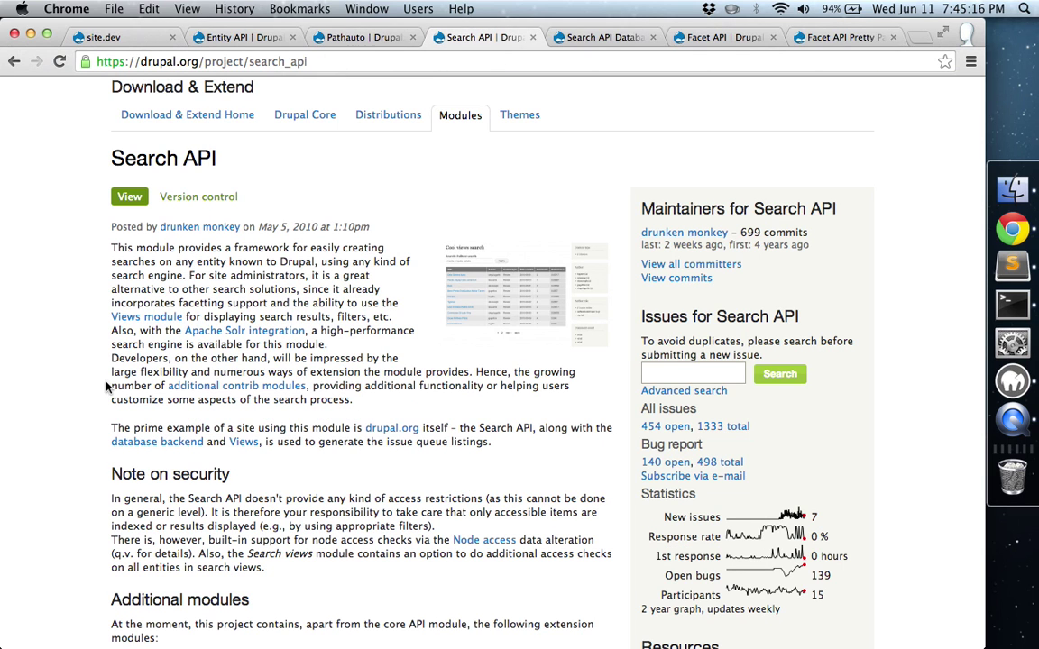
{"action": "left_click", "coordinate": [596, 39]}
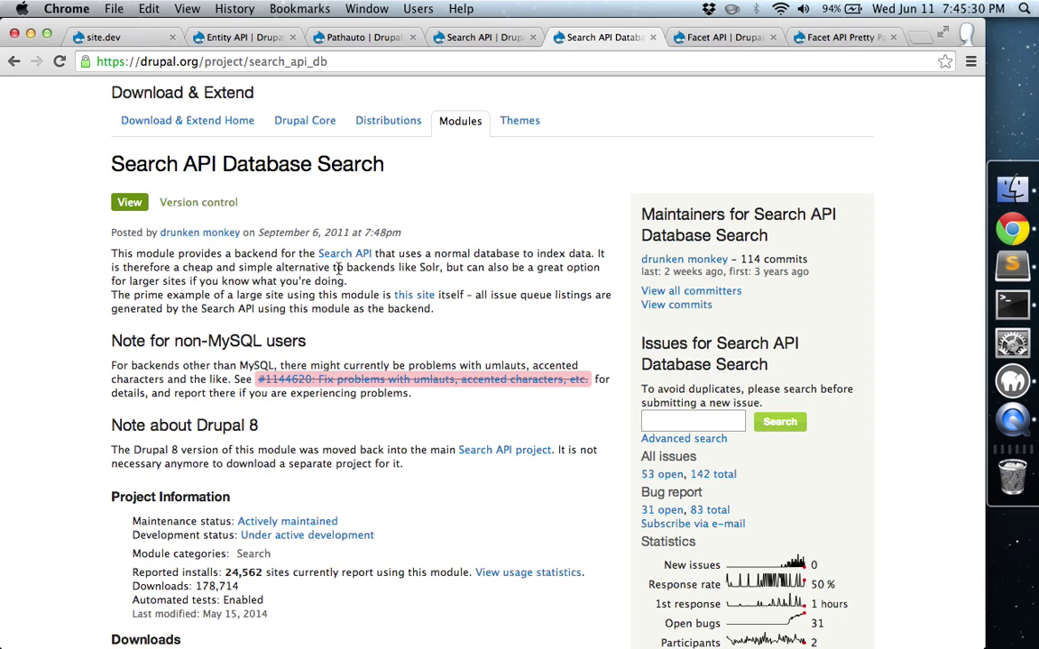
- Highlight the 'to backends like Solr' phrase on the Search API Database Search page
{"action": "left_click_drag", "start_coordinate": [333, 268], "coordinate": [441, 270]}
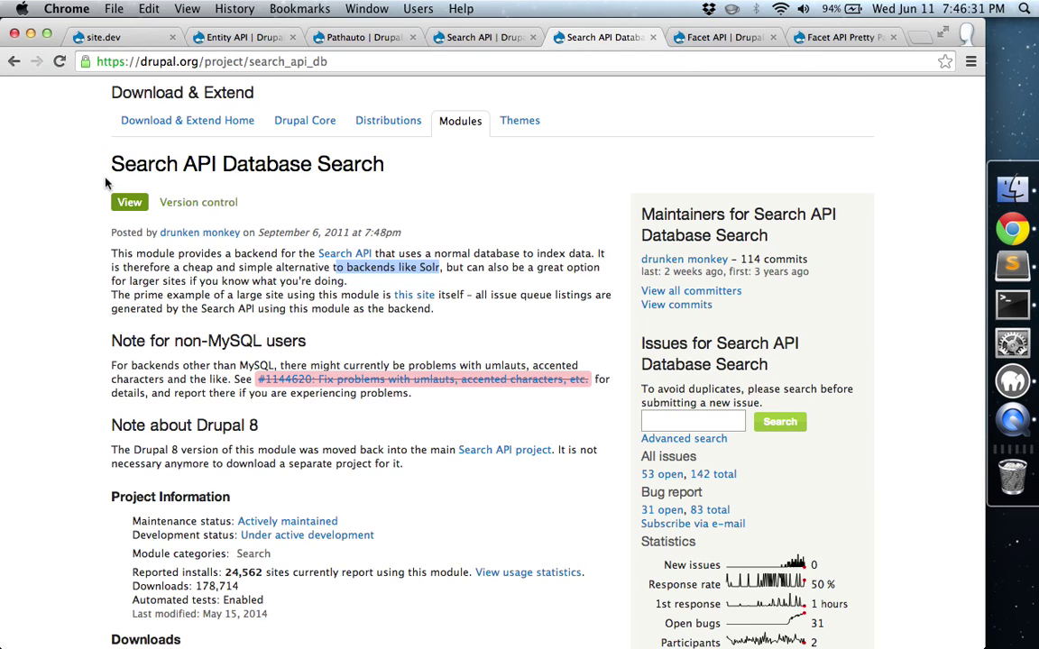
- Move from the Facet API tab on to the Facet API Pretty Paths project page
{"action": "key", "text": "ctrl+Tab"}
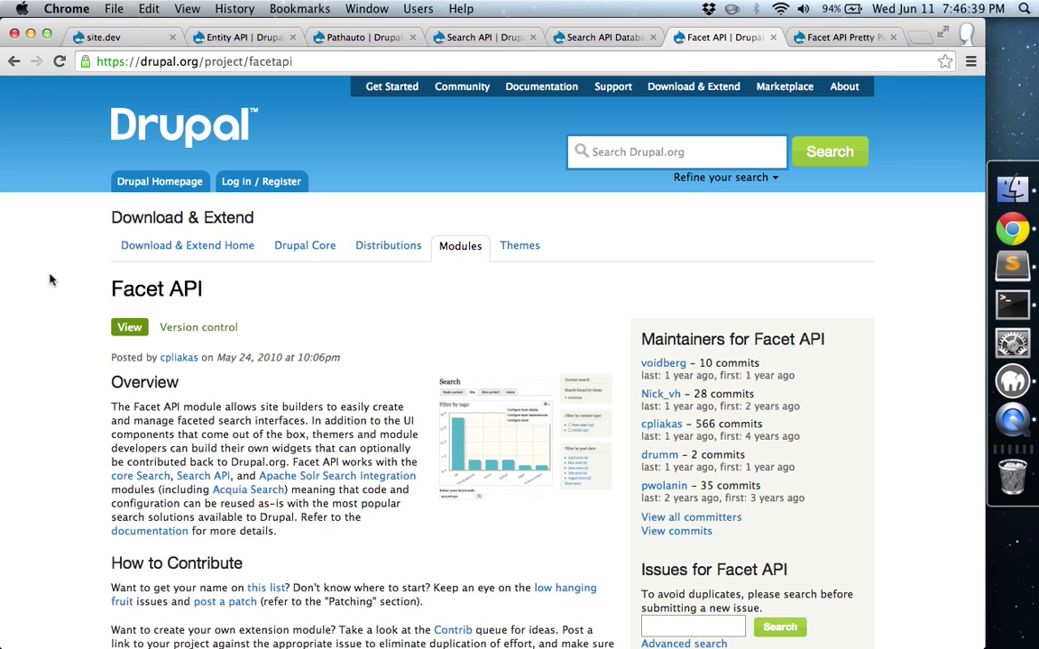
{"action": "key", "text": "ctrl+Tab"}
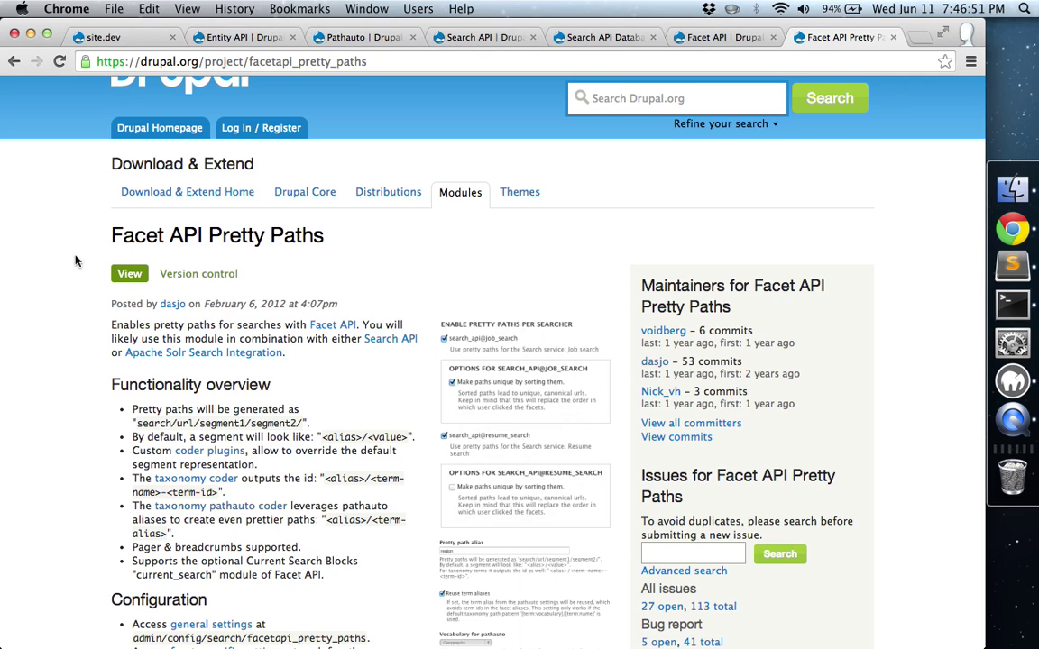
- On site.dev, scroll the Modules list confirming Pathauto, Search API, Search facets, Facet API Pretty Paths and Views are enabled
{"action": "left_click", "coordinate": [105, 40]}
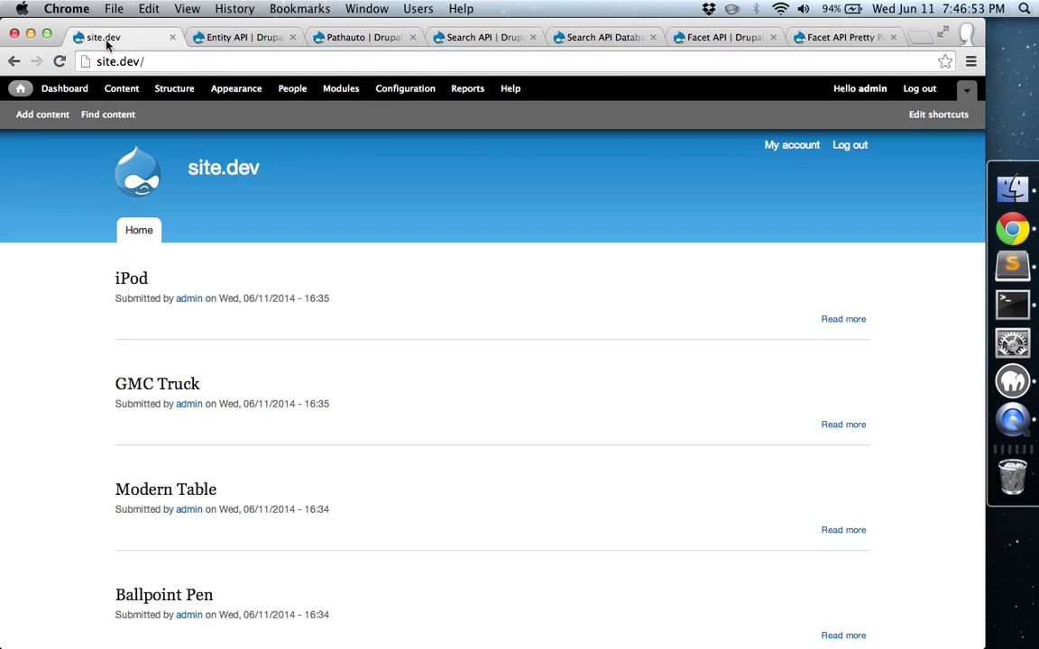
{"action": "left_click", "coordinate": [341, 88]}
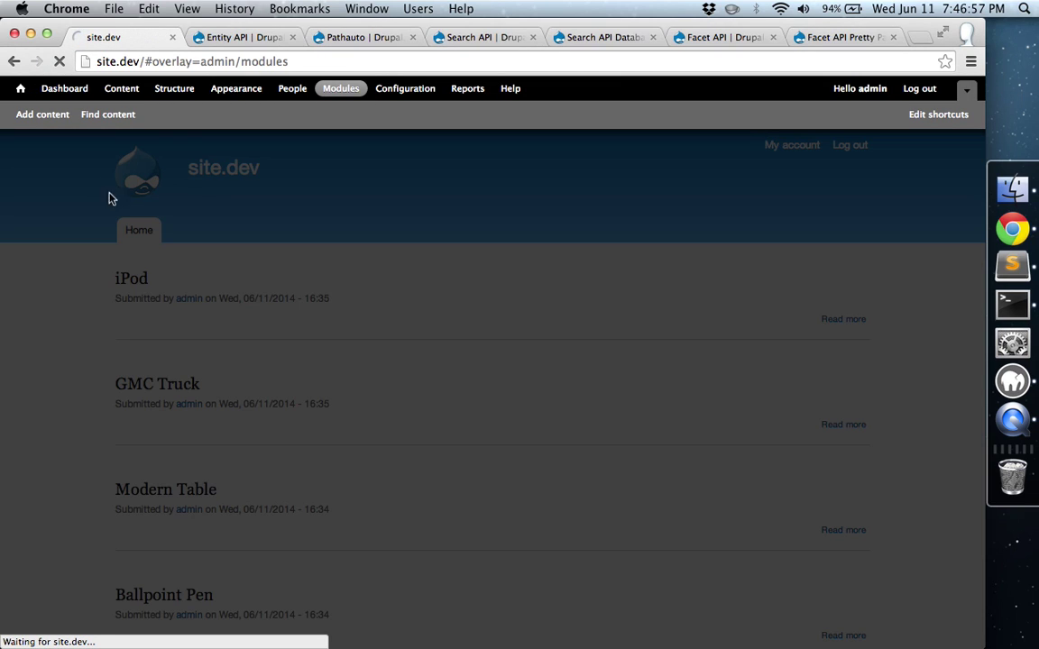
{"action": "scroll", "coordinate": [73, 251], "scroll_direction": "down", "scroll_amount": 15}
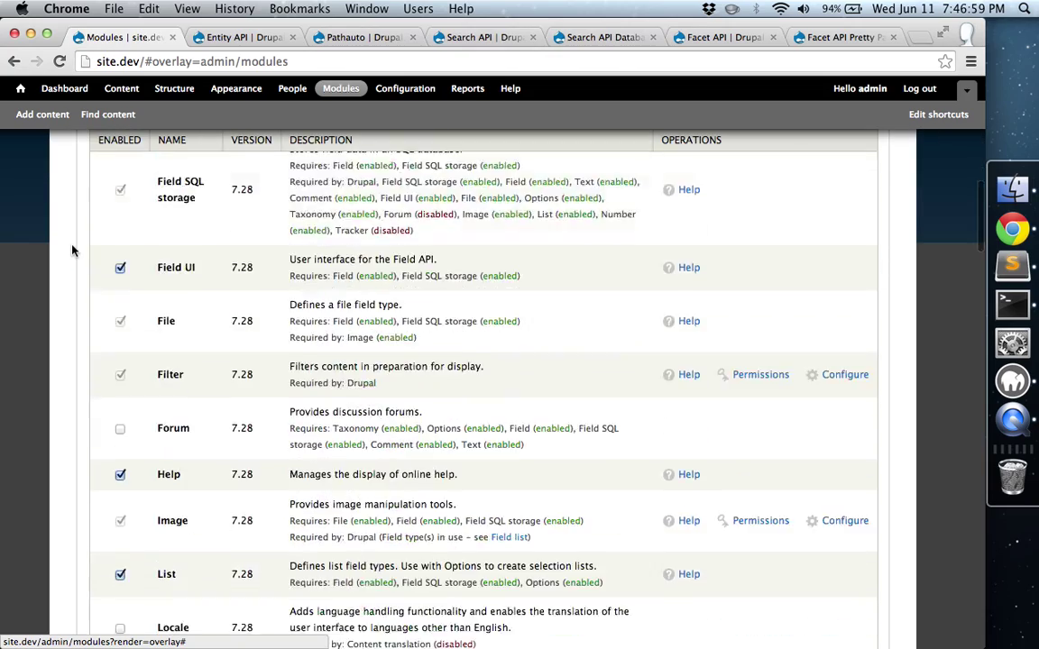
{"action": "scroll", "coordinate": [73, 251], "scroll_direction": "down", "scroll_amount": 15}
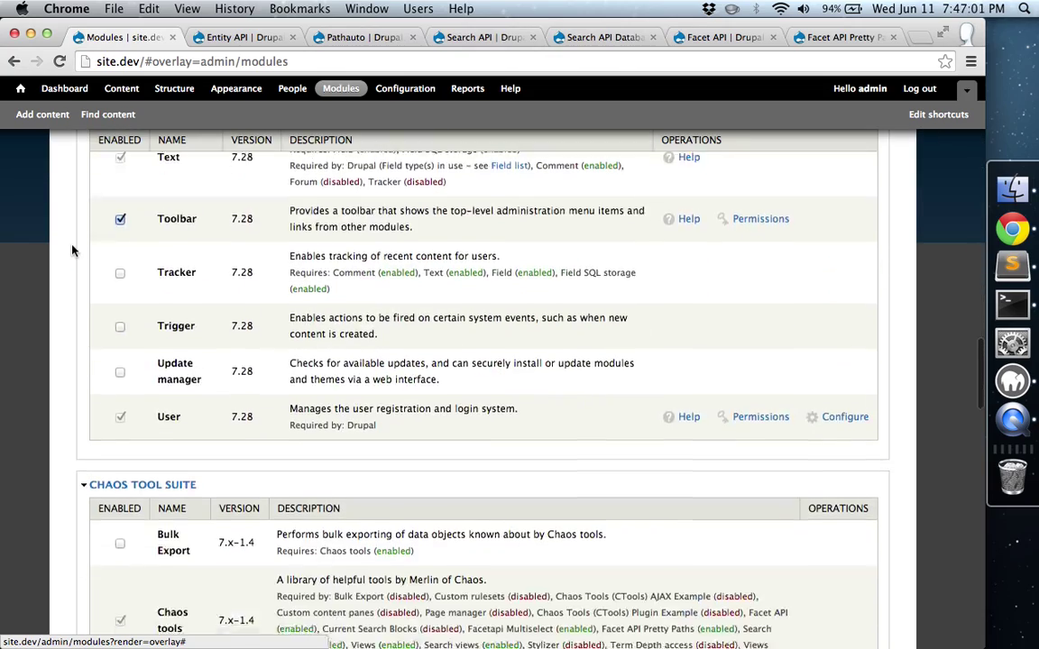
{"action": "scroll", "coordinate": [73, 251], "scroll_direction": "down", "scroll_amount": 15}
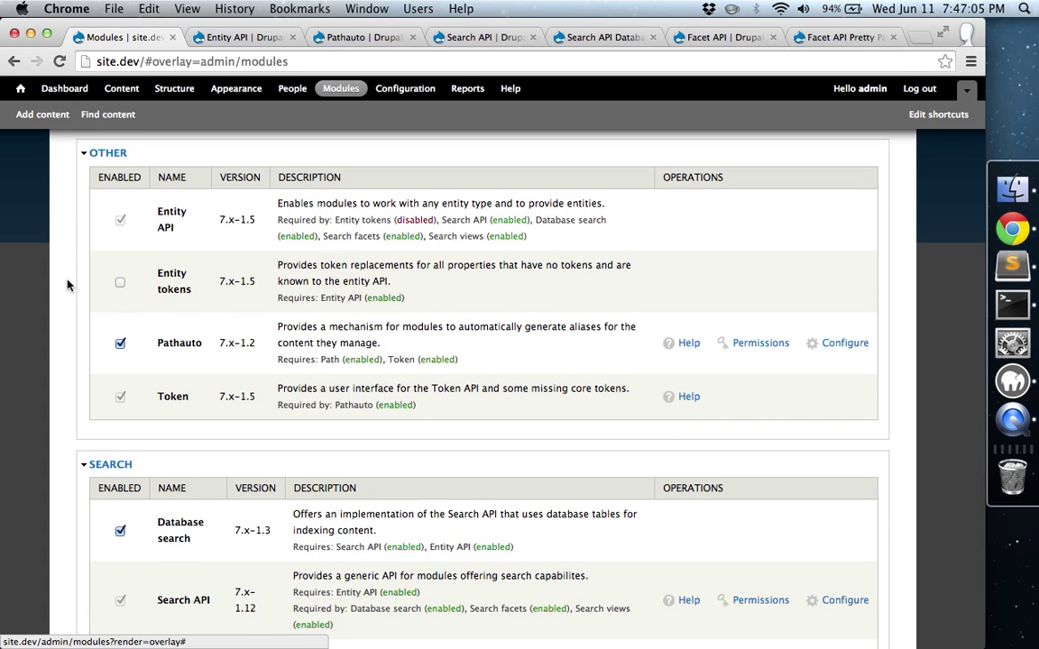
{"action": "scroll", "coordinate": [70, 266], "scroll_direction": "down", "scroll_amount": 2}
{"action": "scroll", "coordinate": [66, 286], "scroll_direction": "up", "scroll_amount": 2}
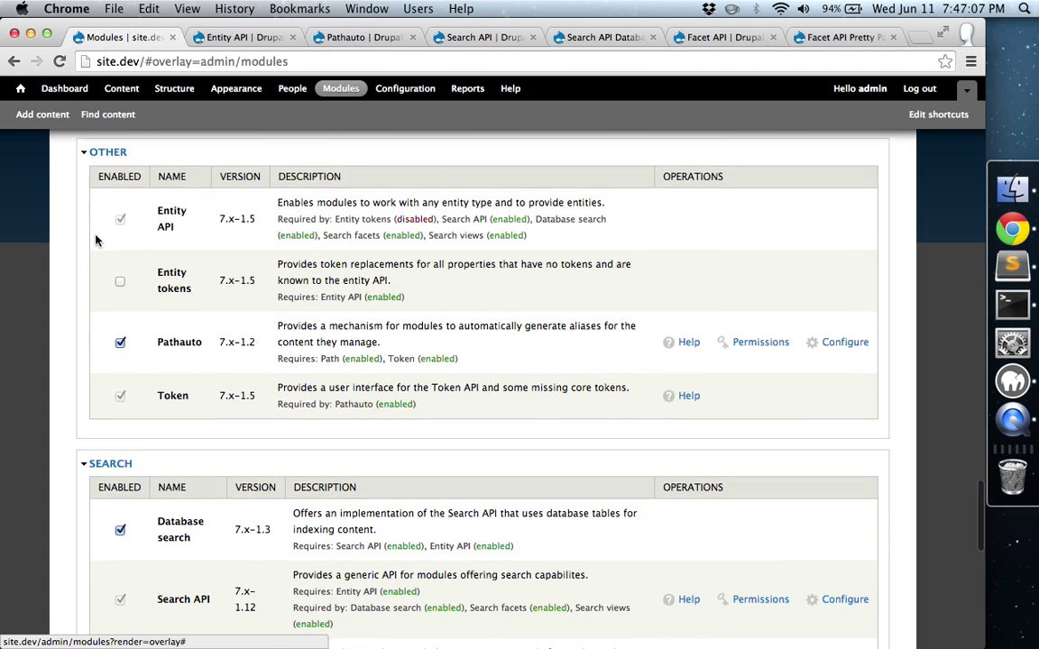
{"action": "scroll", "coordinate": [97, 240], "scroll_direction": "down", "scroll_amount": 5}
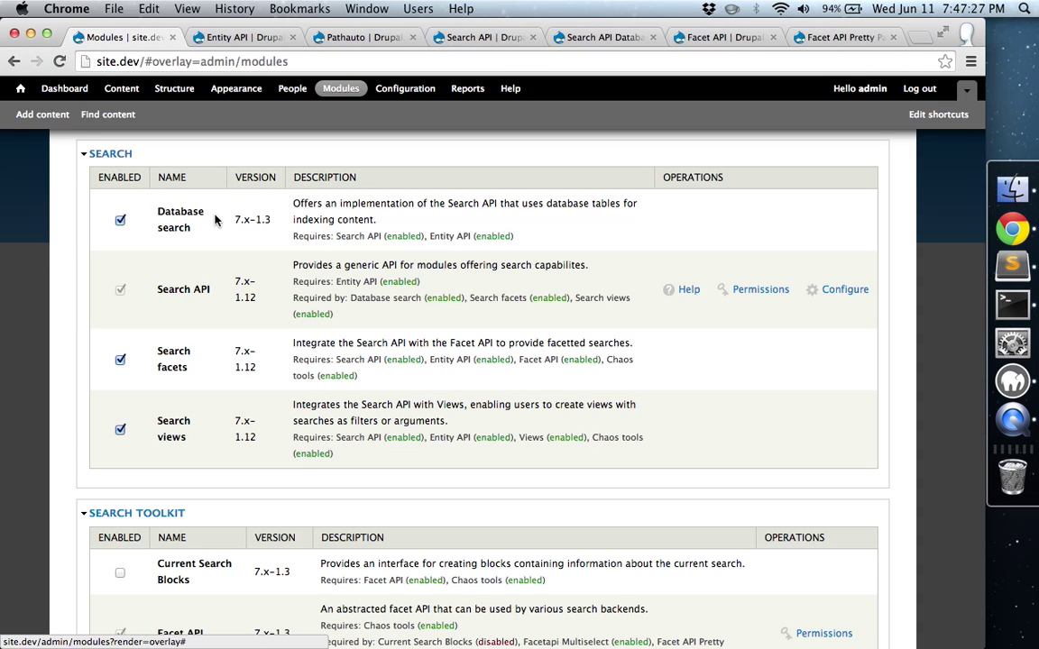
{"action": "scroll", "coordinate": [140, 244], "scroll_direction": "down", "scroll_amount": 2}
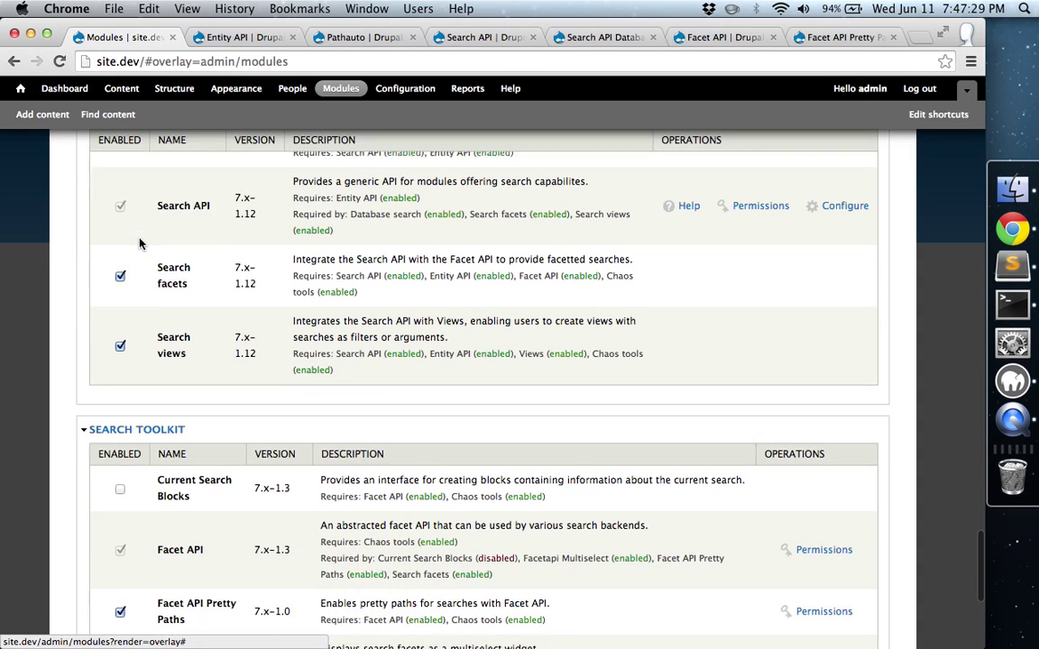
{"action": "scroll", "coordinate": [141, 243], "scroll_direction": "down", "scroll_amount": 5}
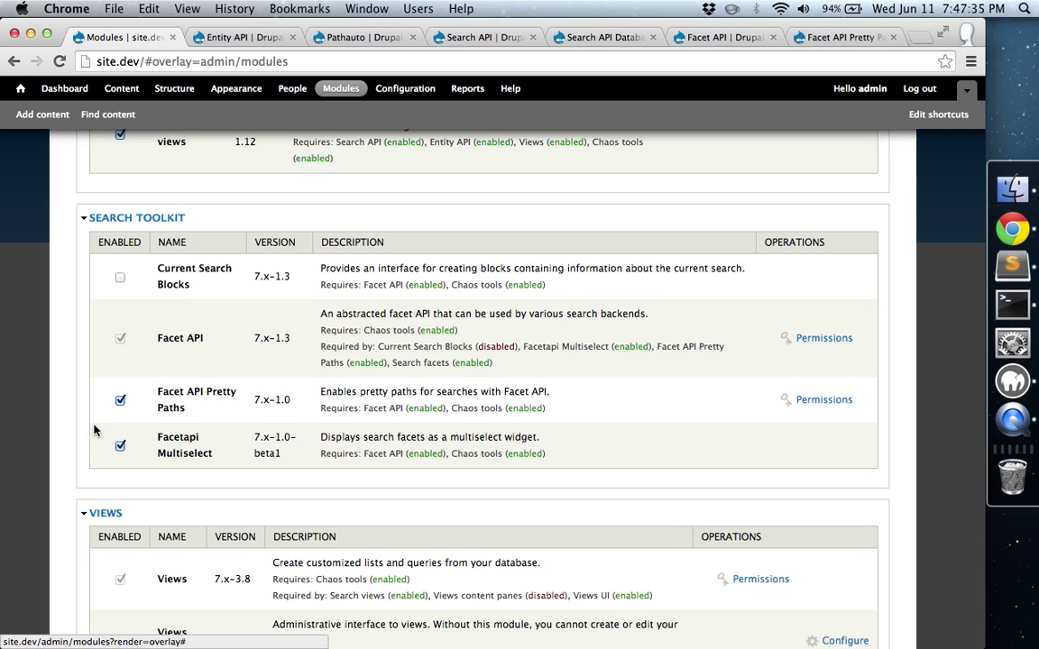
{"action": "scroll", "coordinate": [94, 430], "scroll_direction": "down", "scroll_amount": 3}
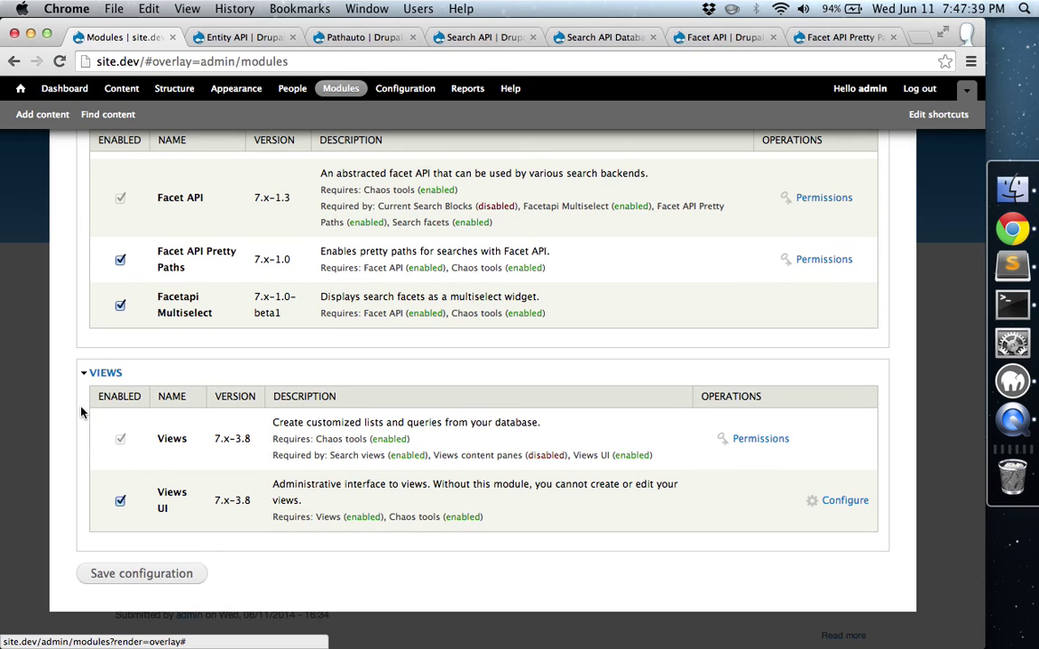
{"action": "scroll", "coordinate": [93, 436], "scroll_direction": "up", "scroll_amount": 20}
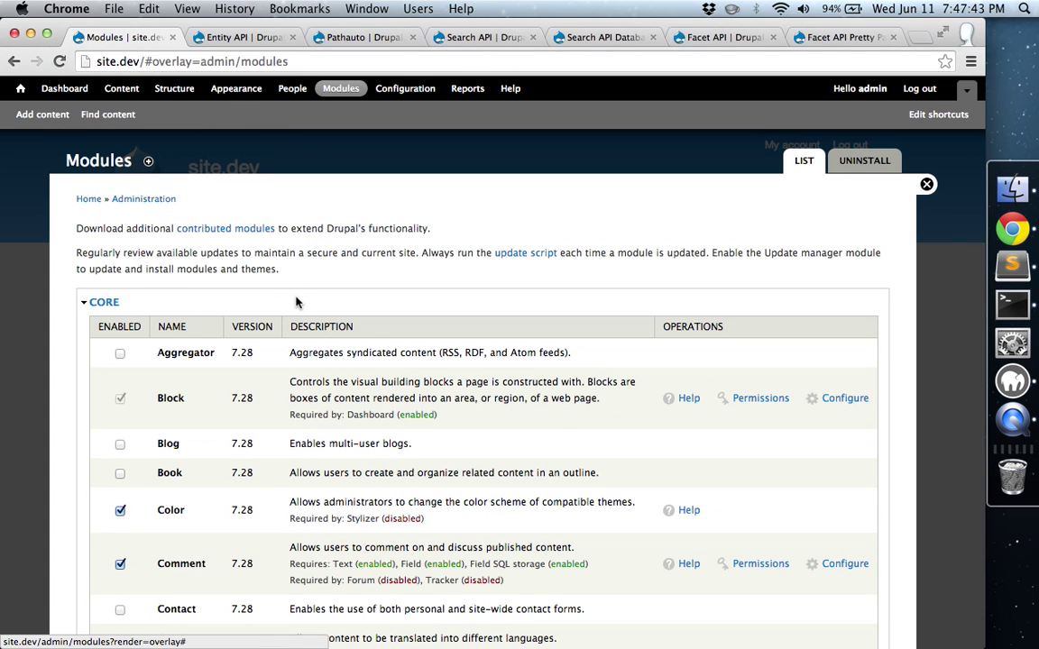
{"action": "left_click", "coordinate": [401, 90]}
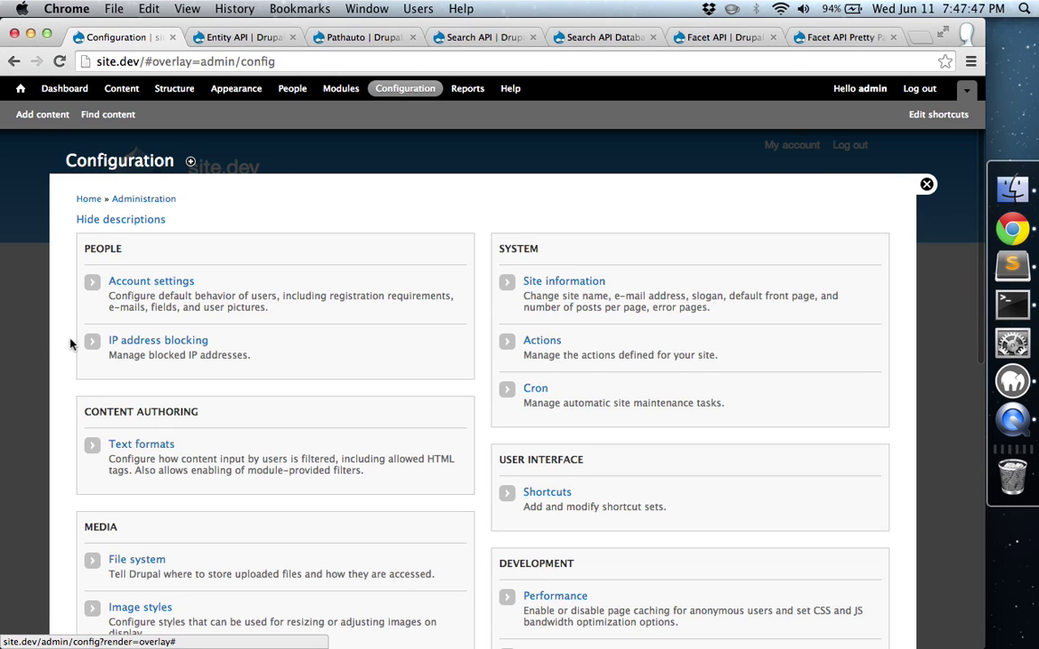
- Start a new Search API server named Products
{"action": "scroll", "coordinate": [56, 346], "scroll_direction": "down", "scroll_amount": 5}
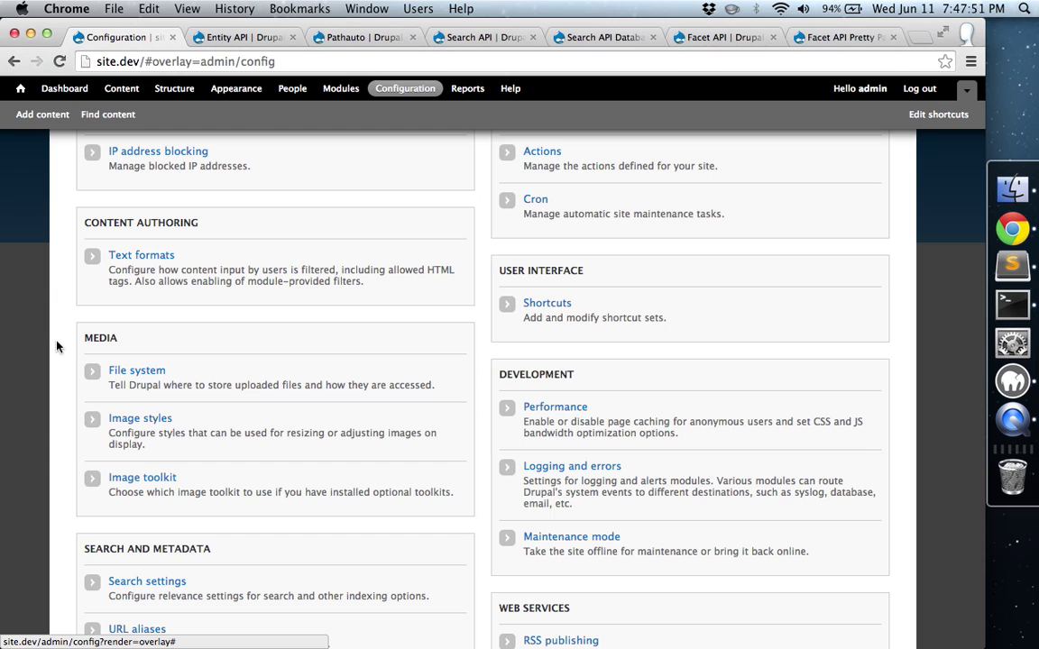
{"action": "scroll", "coordinate": [78, 337], "scroll_direction": "down", "scroll_amount": 6}
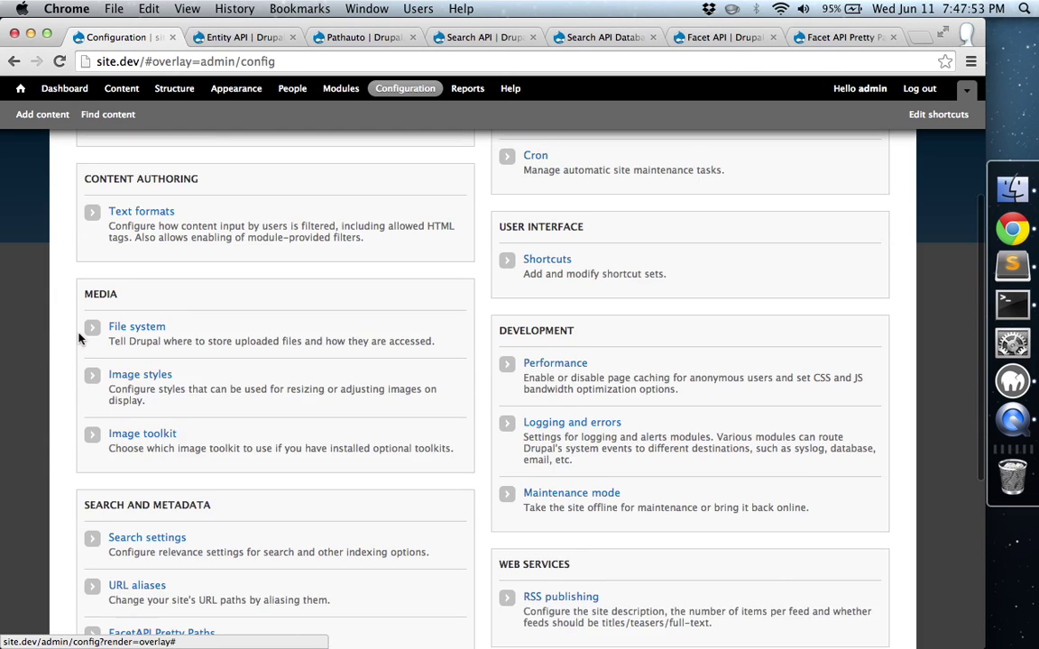
{"action": "scroll", "coordinate": [81, 338], "scroll_direction": "down", "scroll_amount": 2}
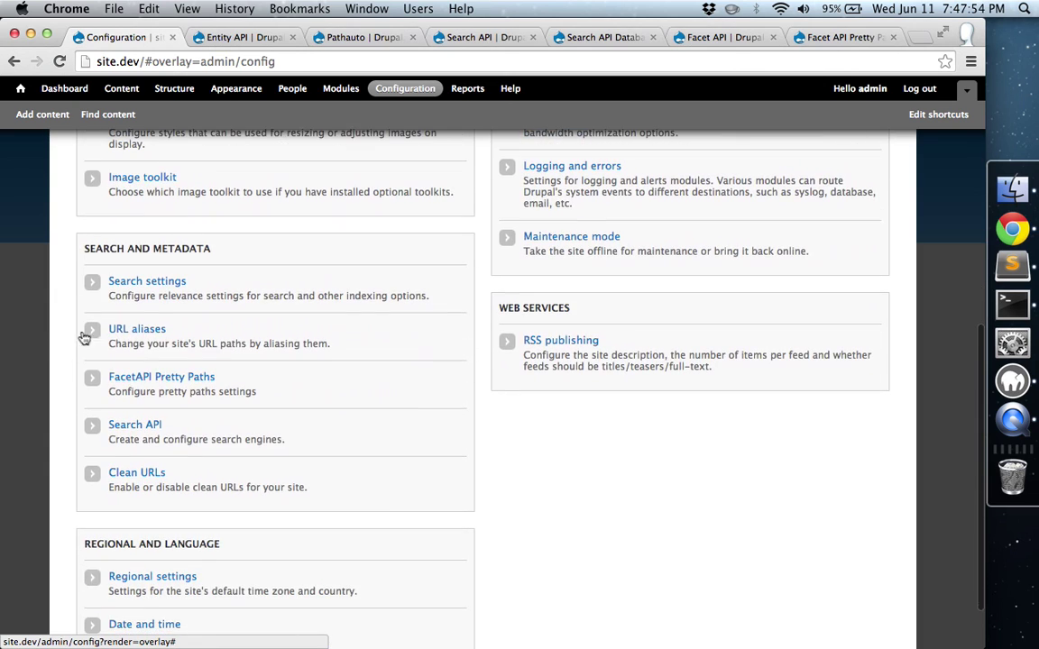
{"action": "left_click", "coordinate": [133, 425]}
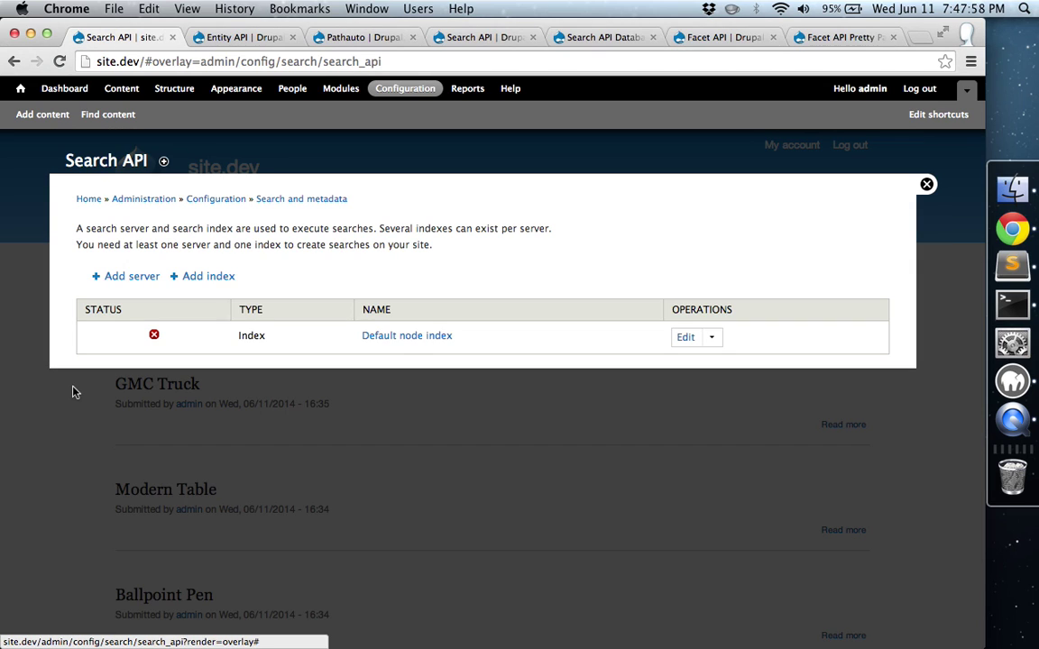
{"action": "left_click", "coordinate": [135, 276]}
{"action": "left_click", "coordinate": [127, 243]}
{"action": "type", "text": "Products"}
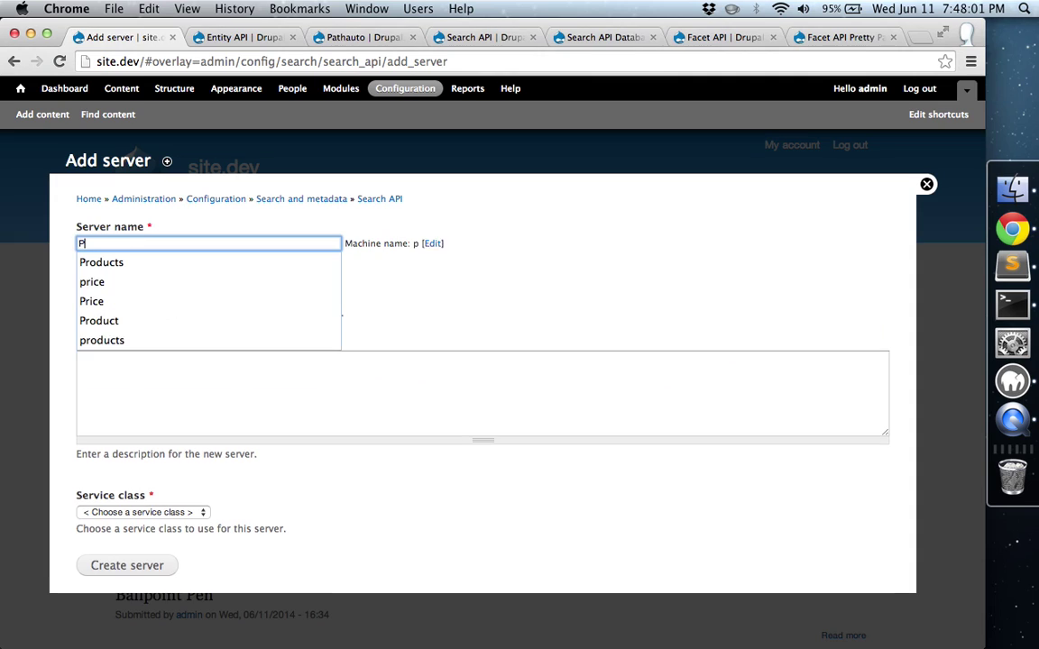
{"action": "left_click", "coordinate": [348, 257]}
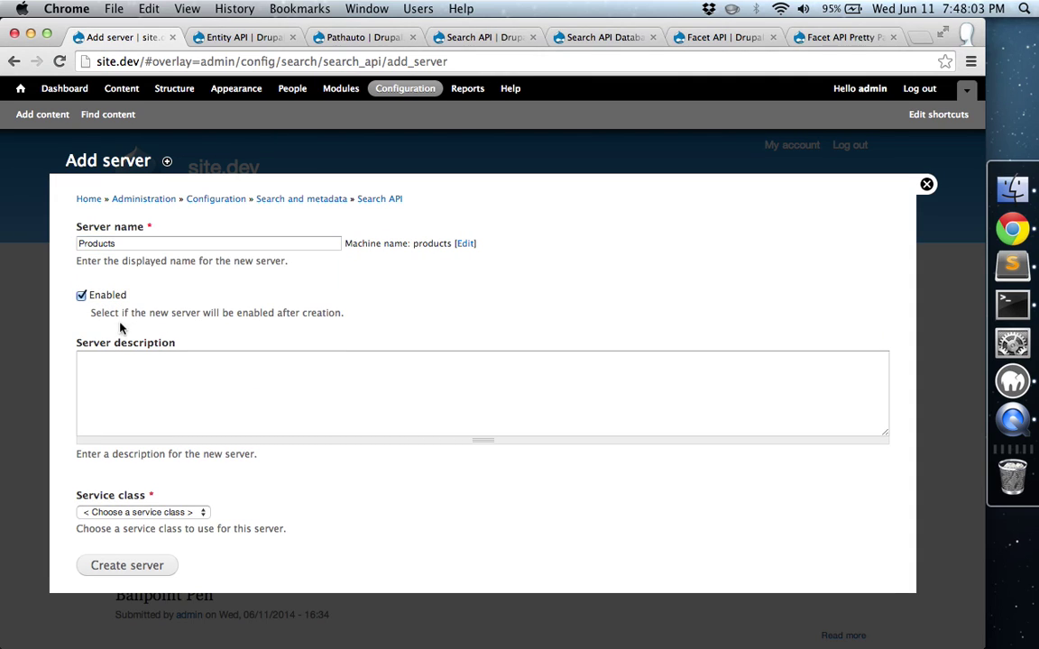
- Give the Products server the Database service class and create it
{"action": "left_click", "coordinate": [96, 511]}
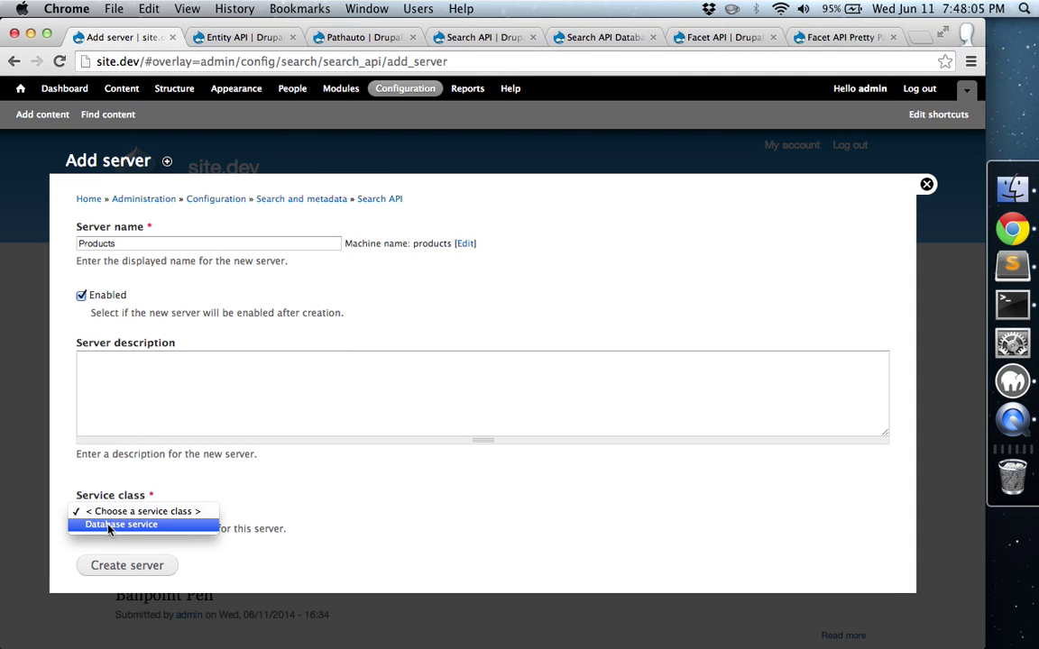
{"action": "left_click", "coordinate": [110, 530]}
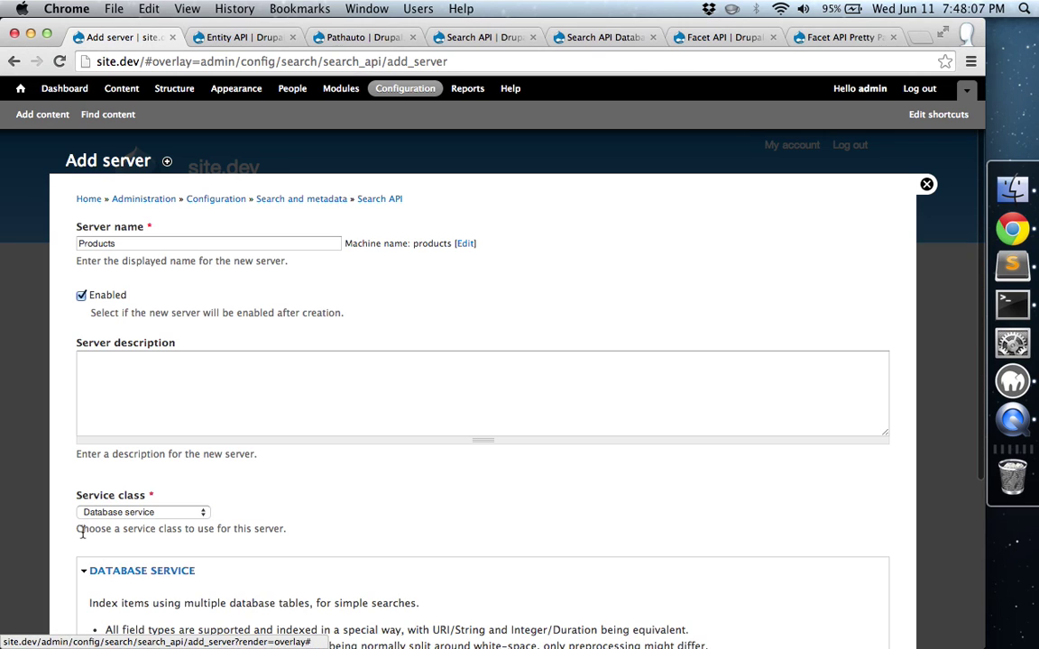
{"action": "scroll", "coordinate": [71, 529], "scroll_direction": "down", "scroll_amount": 5}
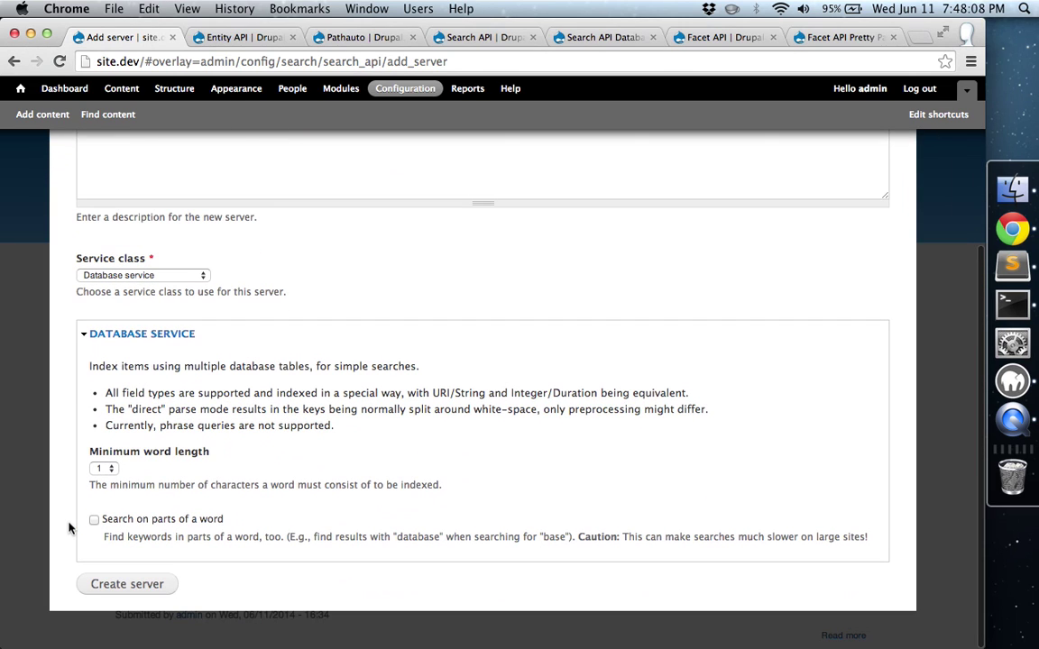
{"action": "left_click", "coordinate": [107, 585]}
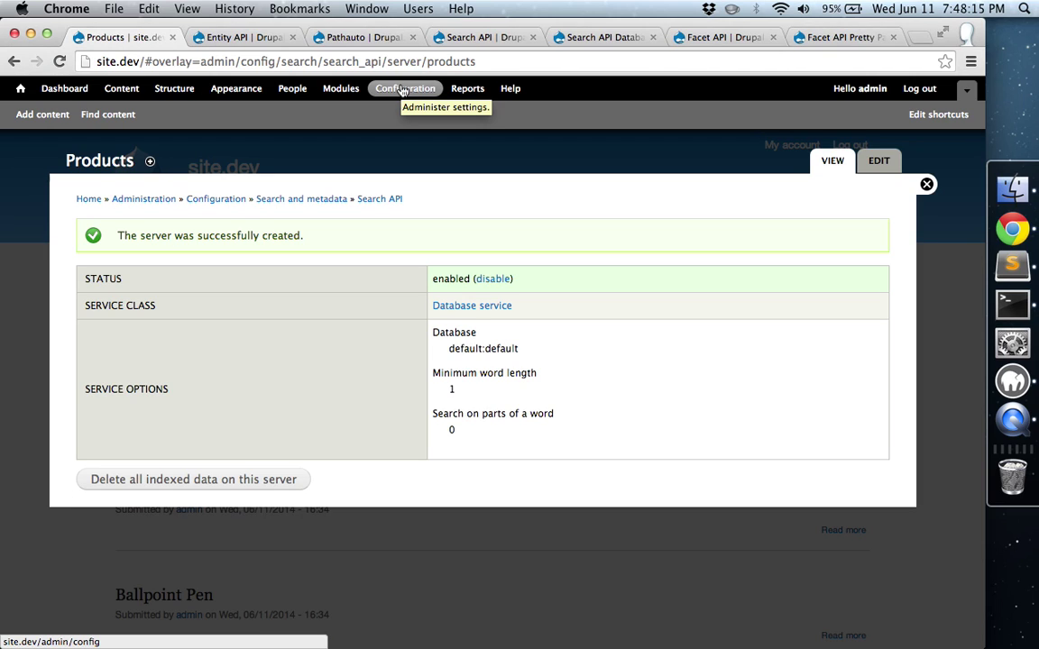
{"action": "left_click", "coordinate": [389, 206]}
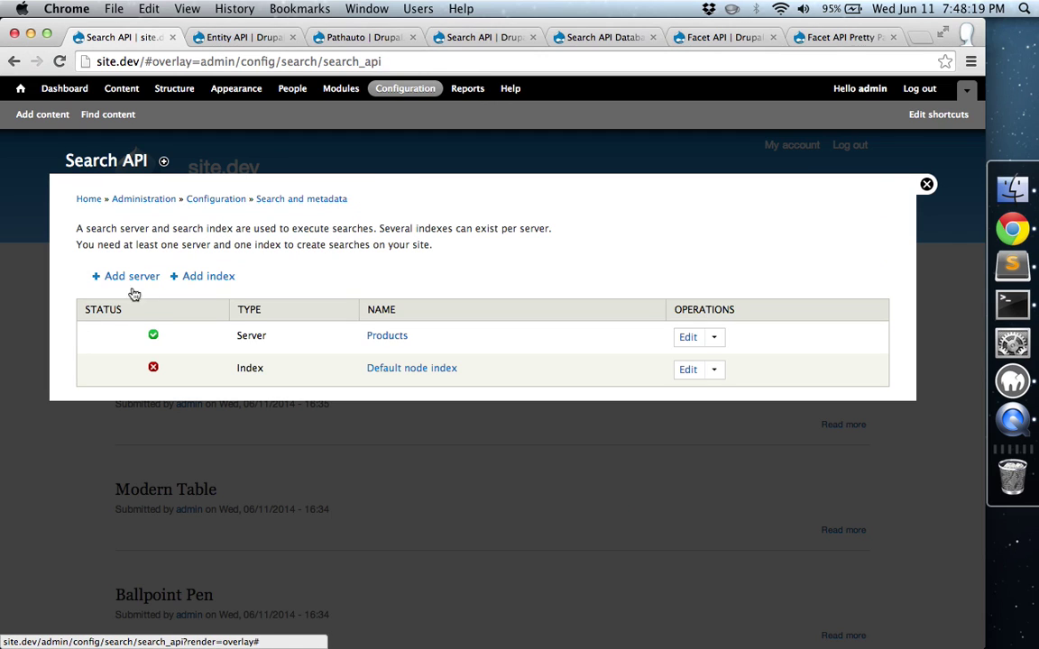
- Start a new search index named Products covering Node items
{"action": "left_click", "coordinate": [209, 278]}
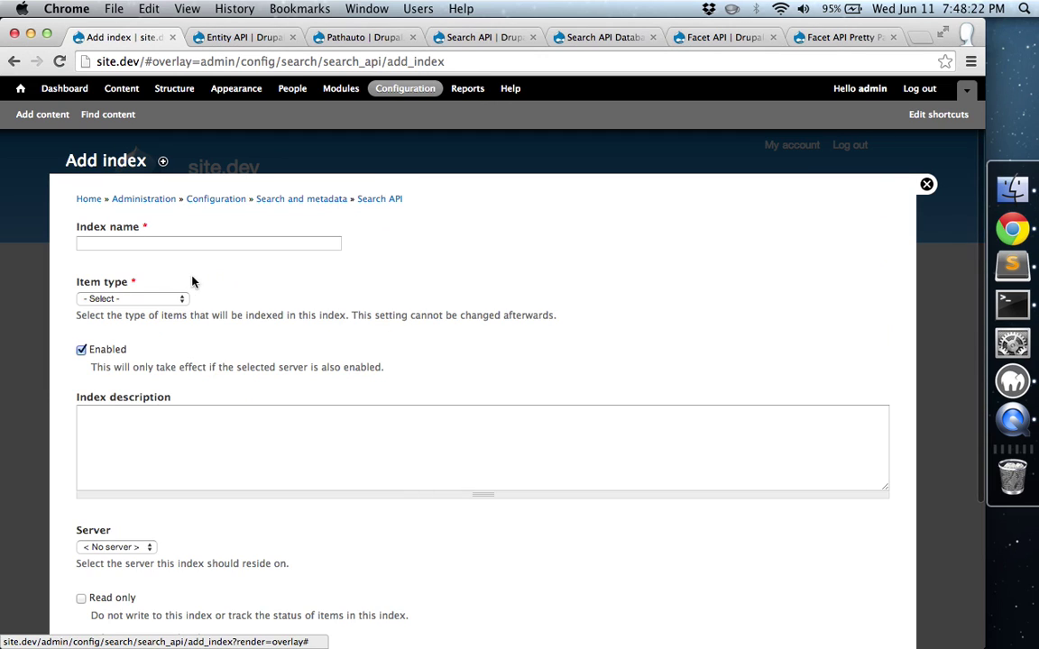
{"action": "left_click", "coordinate": [150, 242]}
{"action": "type", "text": "Products"}
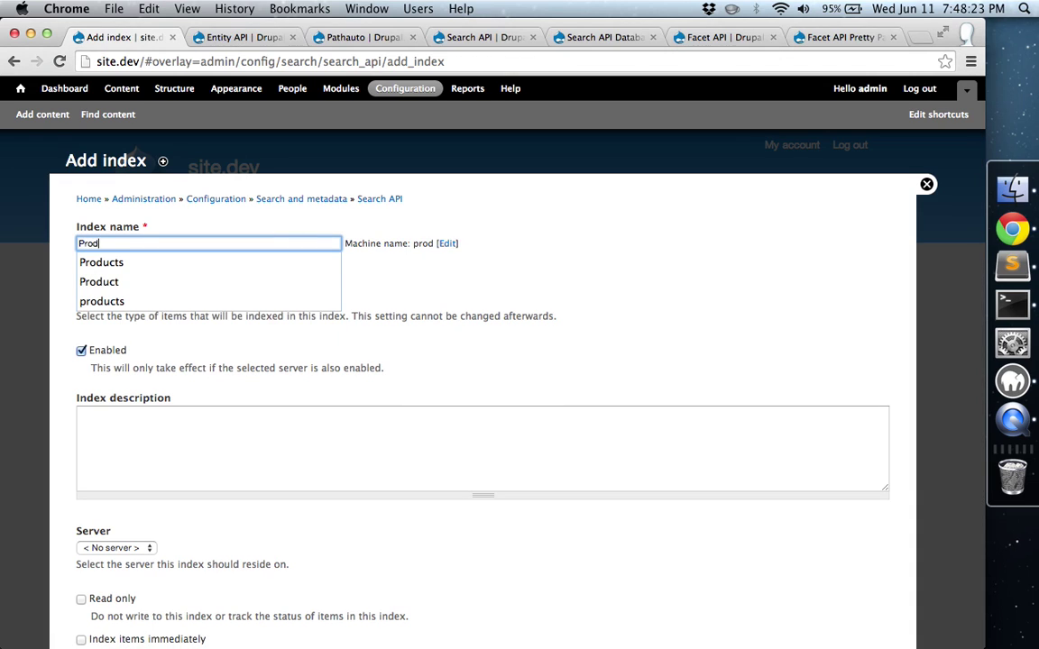
{"action": "left_click", "coordinate": [433, 292]}
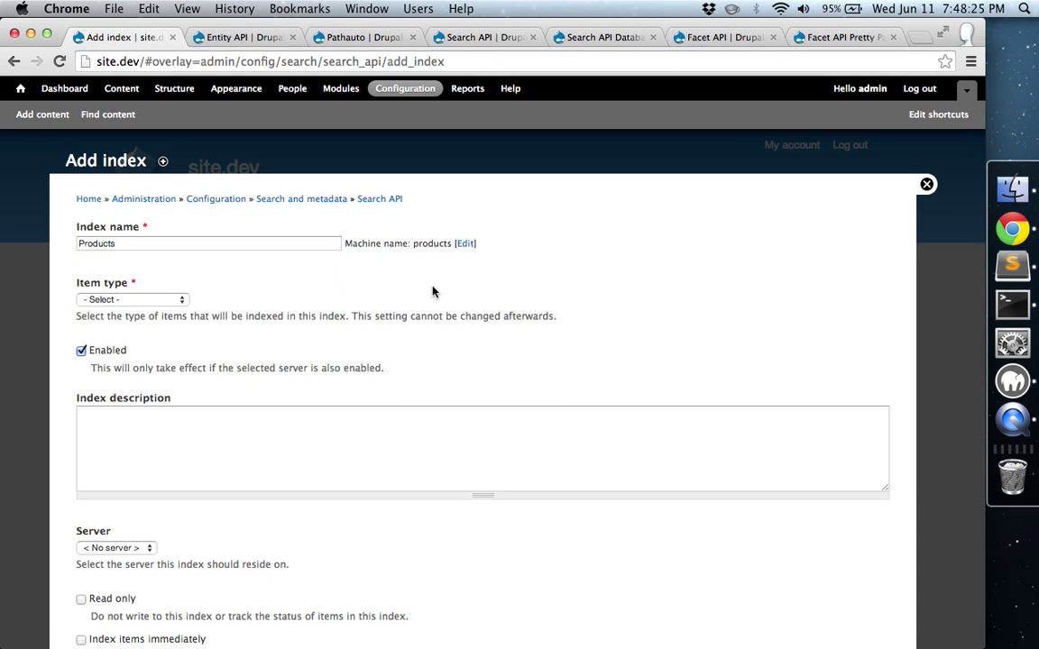
{"action": "left_click", "coordinate": [177, 300]}
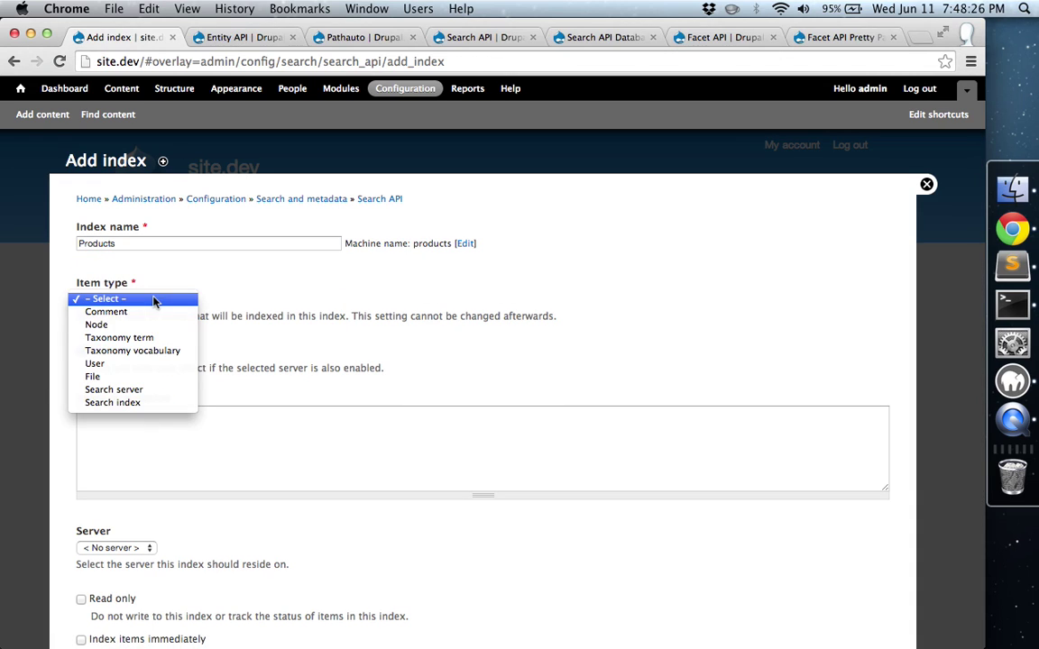
{"action": "left_click", "coordinate": [108, 331]}
- Put the index on the Products server with immediate indexing, and create it
{"action": "scroll", "coordinate": [67, 331], "scroll_direction": "down", "scroll_amount": 3}
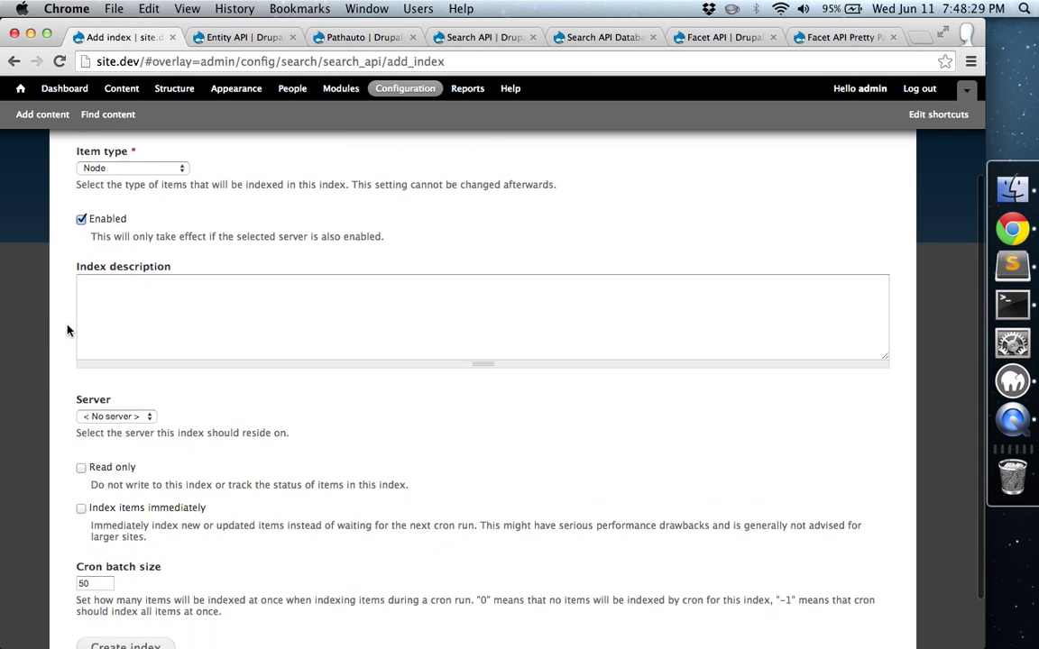
{"action": "scroll", "coordinate": [67, 330], "scroll_direction": "down", "scroll_amount": 2}
{"action": "left_click", "coordinate": [106, 351]}
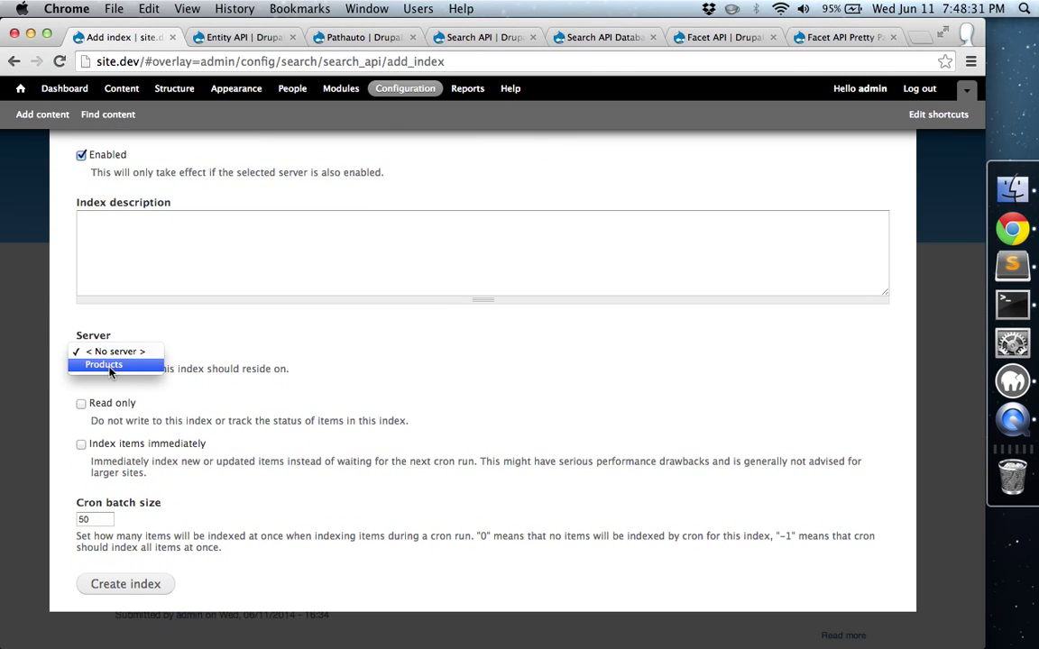
{"action": "left_click", "coordinate": [110, 365]}
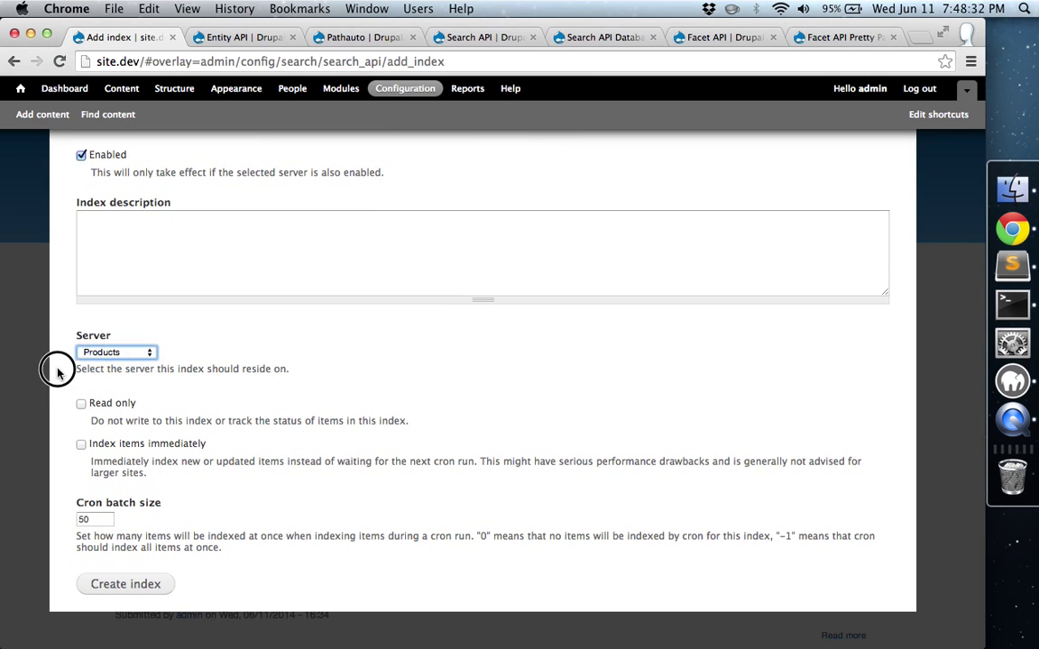
{"action": "left_click", "coordinate": [80, 443]}
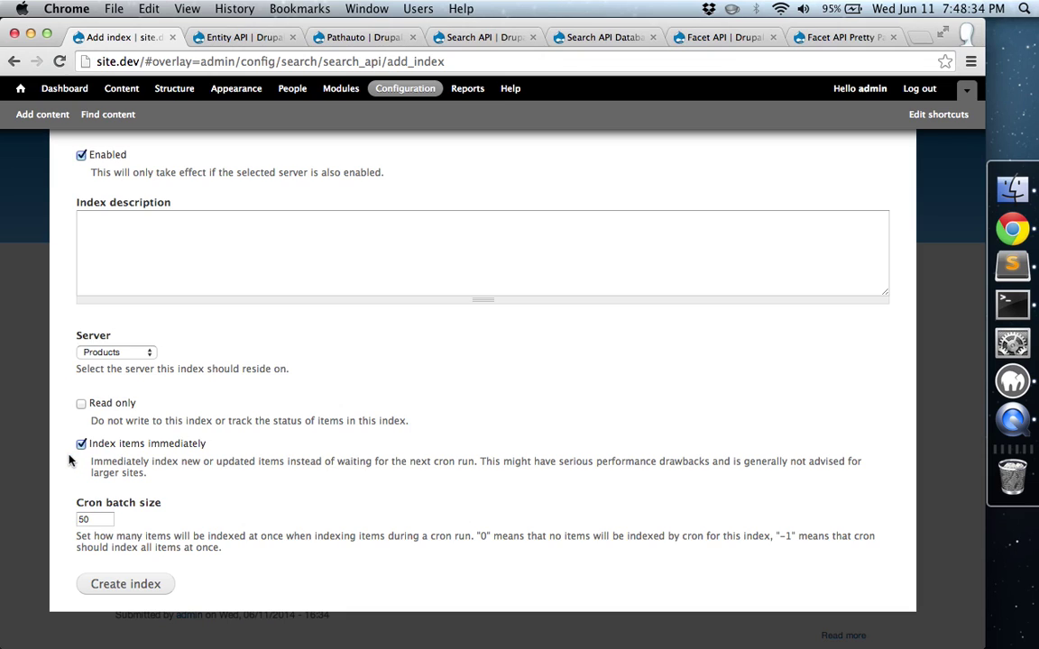
{"action": "left_click", "coordinate": [124, 584]}
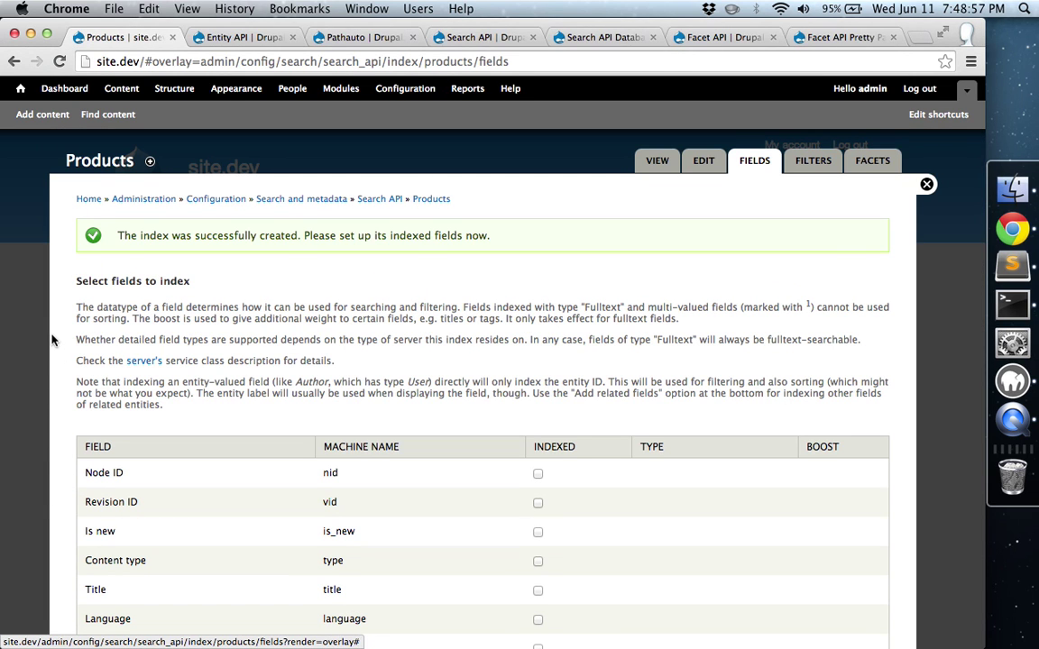
- Mark the Color, Size and Price fields as indexed and save the selection
{"action": "scroll", "coordinate": [52, 339], "scroll_direction": "down", "scroll_amount": 15}
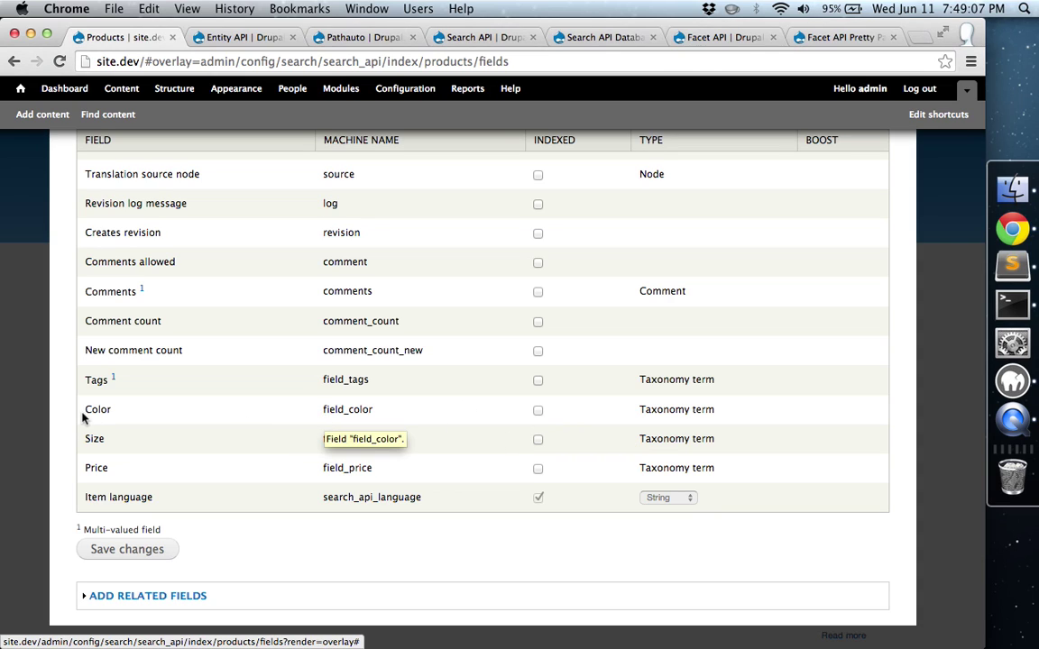
{"action": "left_click", "coordinate": [538, 410]}
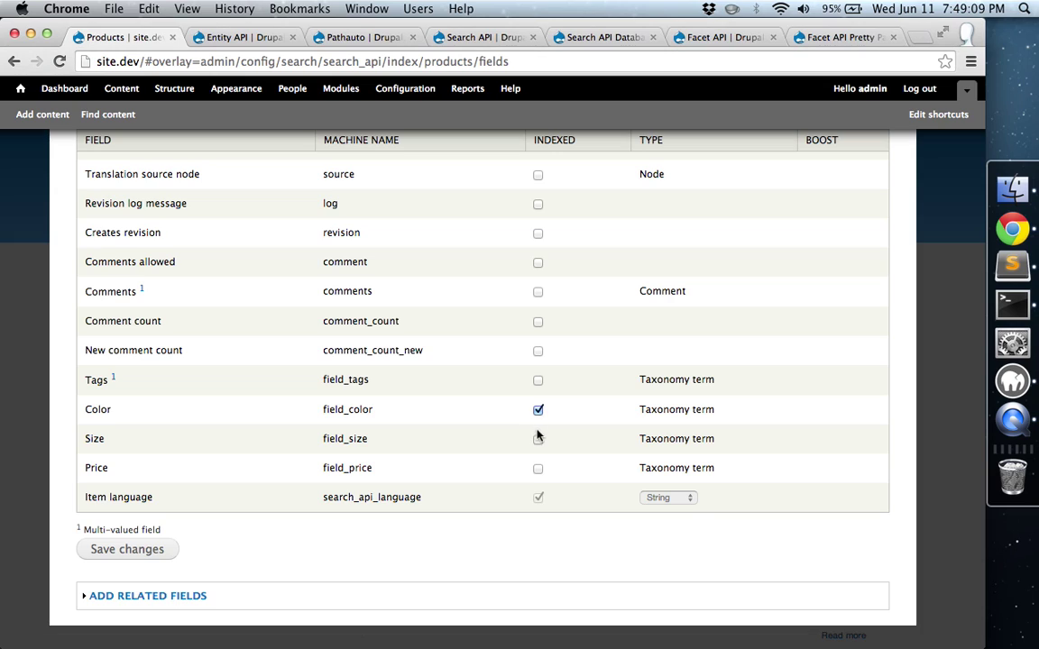
{"action": "left_click", "coordinate": [538, 439]}
{"action": "left_click", "coordinate": [538, 468]}
{"action": "left_click", "coordinate": [104, 563]}
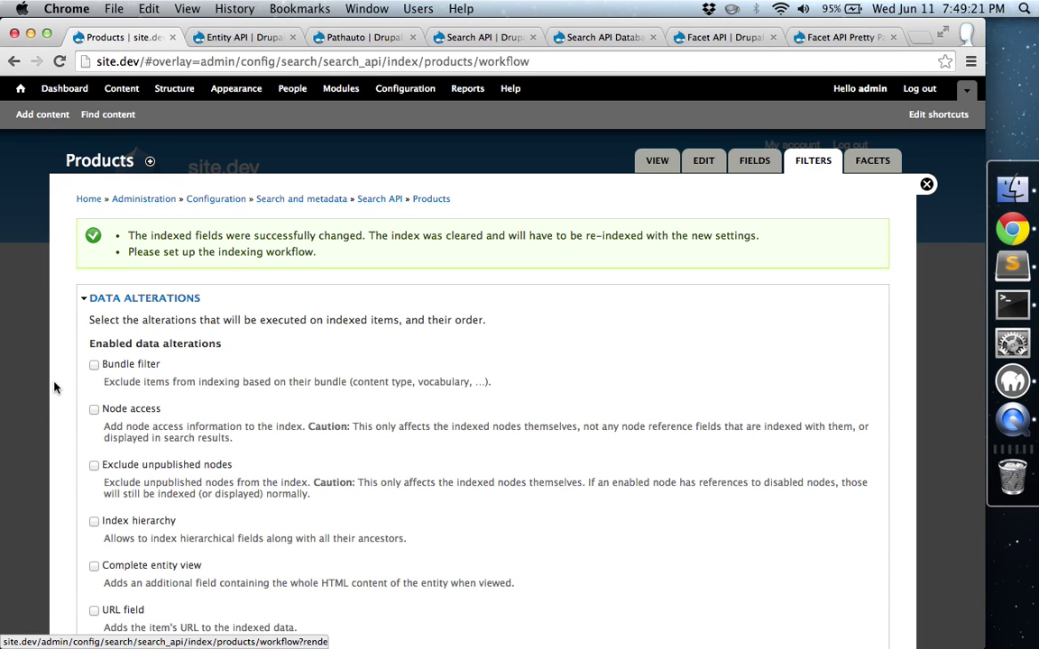
- Step through the Products index's Fields and Filters tabs to its Facets tab
{"action": "left_click", "coordinate": [751, 164]}
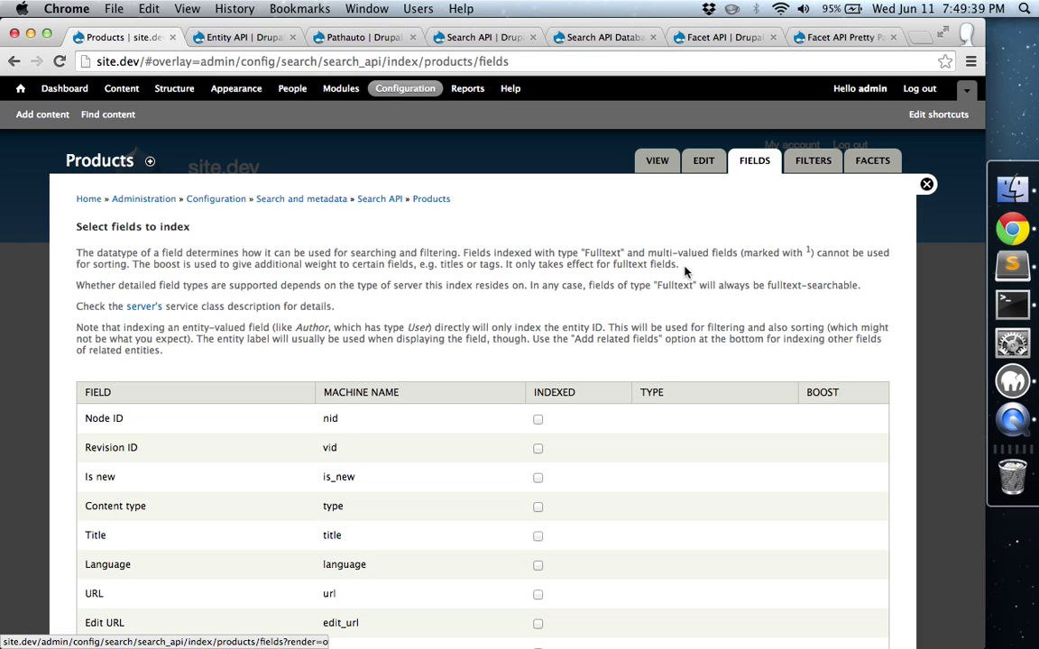
{"action": "left_click", "coordinate": [813, 161]}
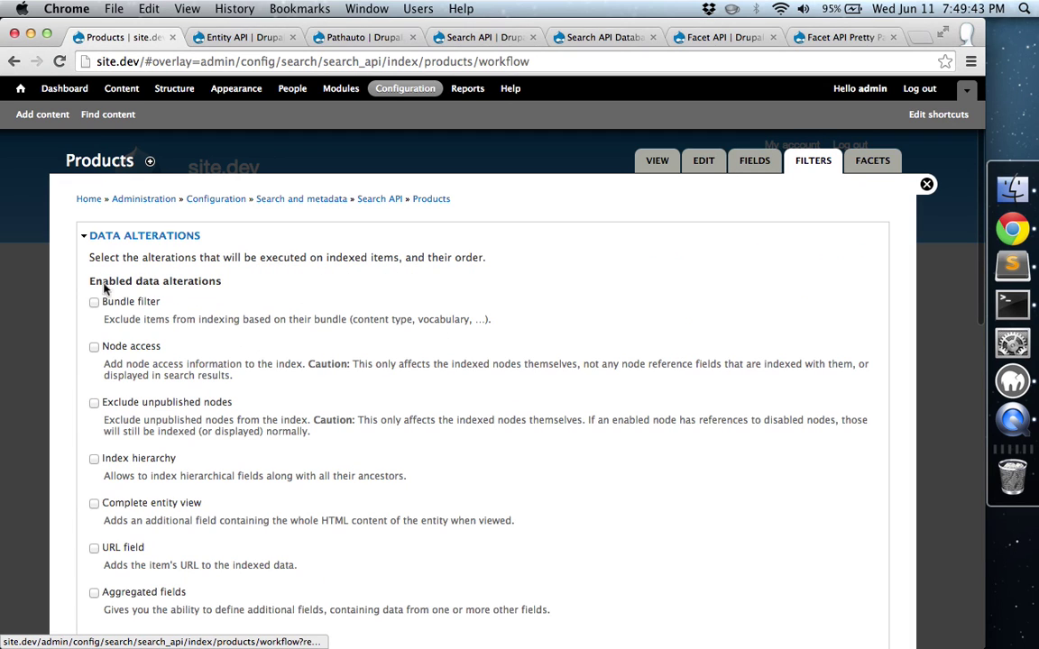
{"action": "left_click", "coordinate": [873, 160]}
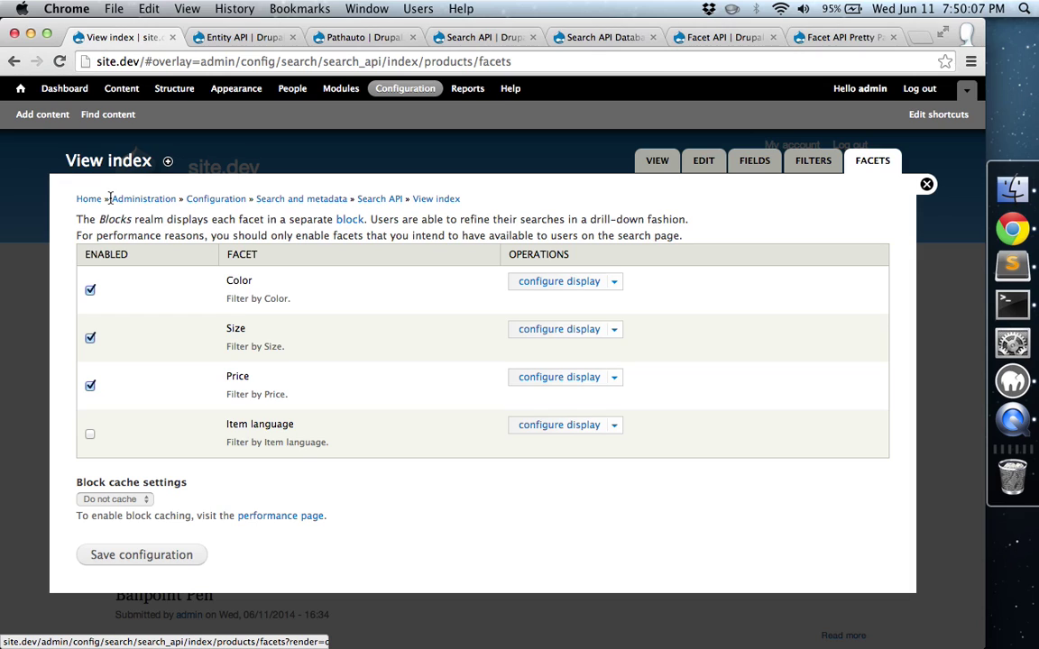
- Open the display configuration for the Color facet
{"action": "left_click", "coordinate": [537, 291]}
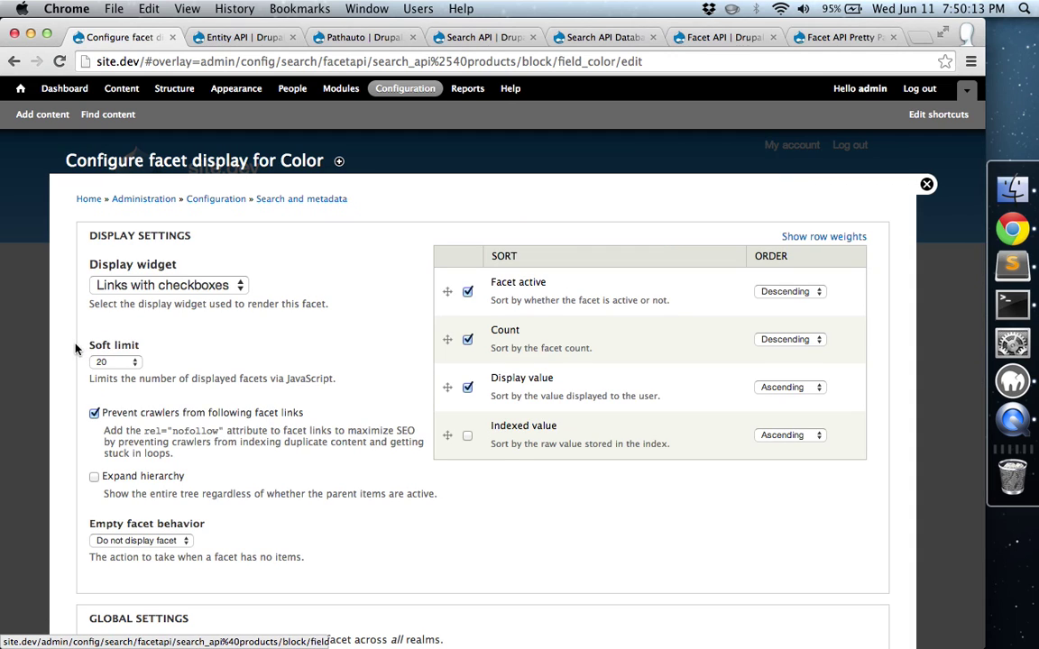
{"action": "left_click", "coordinate": [240, 286]}
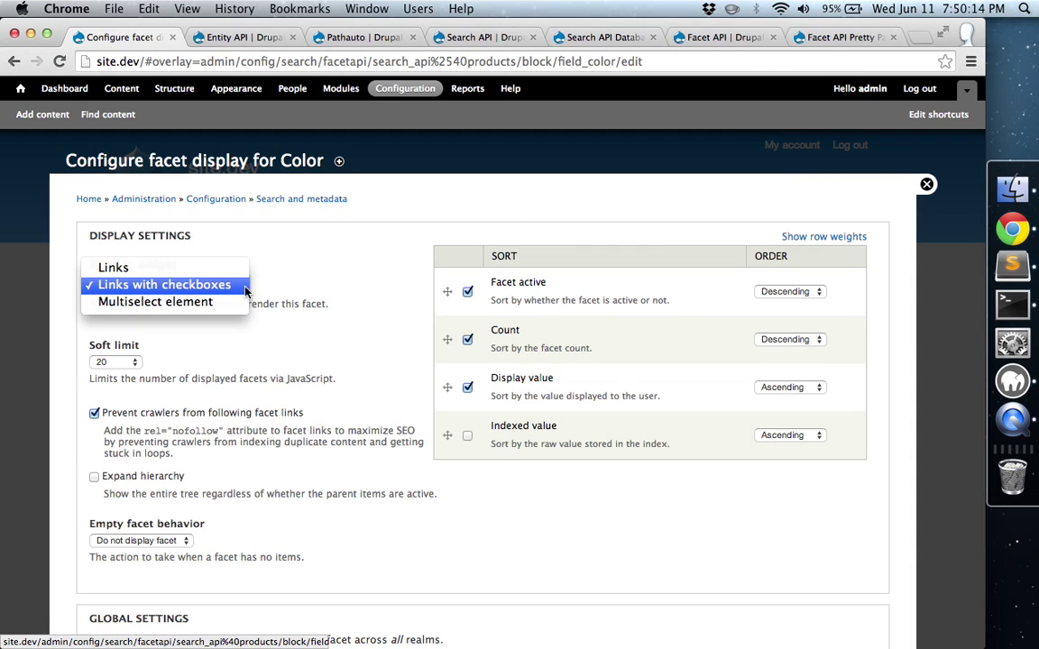
{"action": "left_click", "coordinate": [126, 269]}
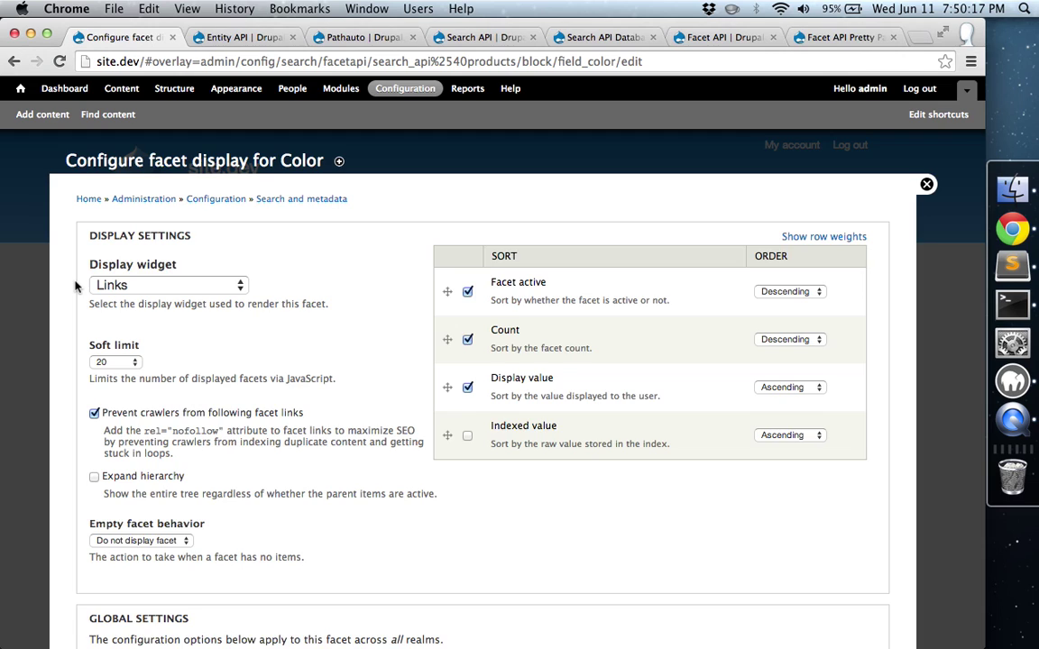
{"action": "scroll", "coordinate": [76, 286], "scroll_direction": "down", "scroll_amount": 1}
{"action": "left_click", "coordinate": [127, 251]}
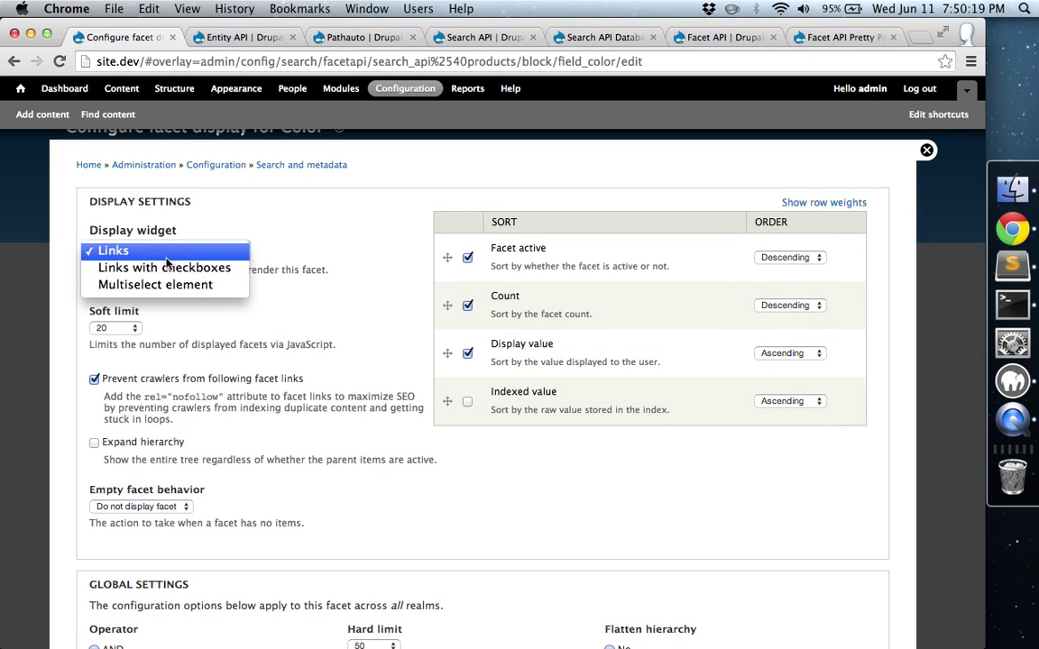
{"action": "left_click", "coordinate": [167, 267]}
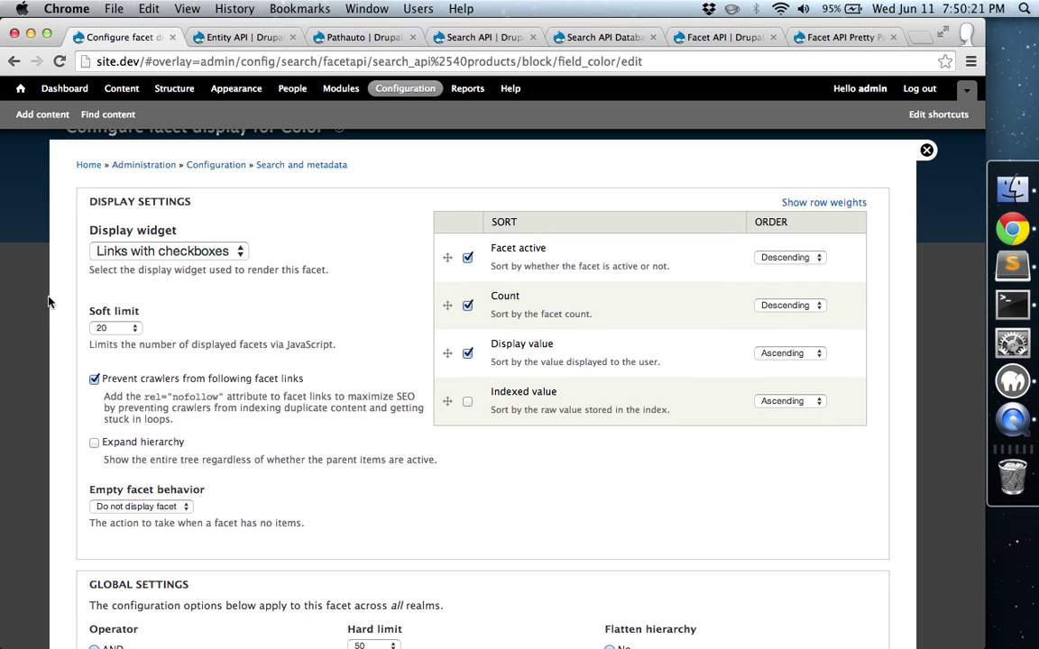
{"action": "scroll", "coordinate": [54, 287], "scroll_direction": "up", "scroll_amount": 1}
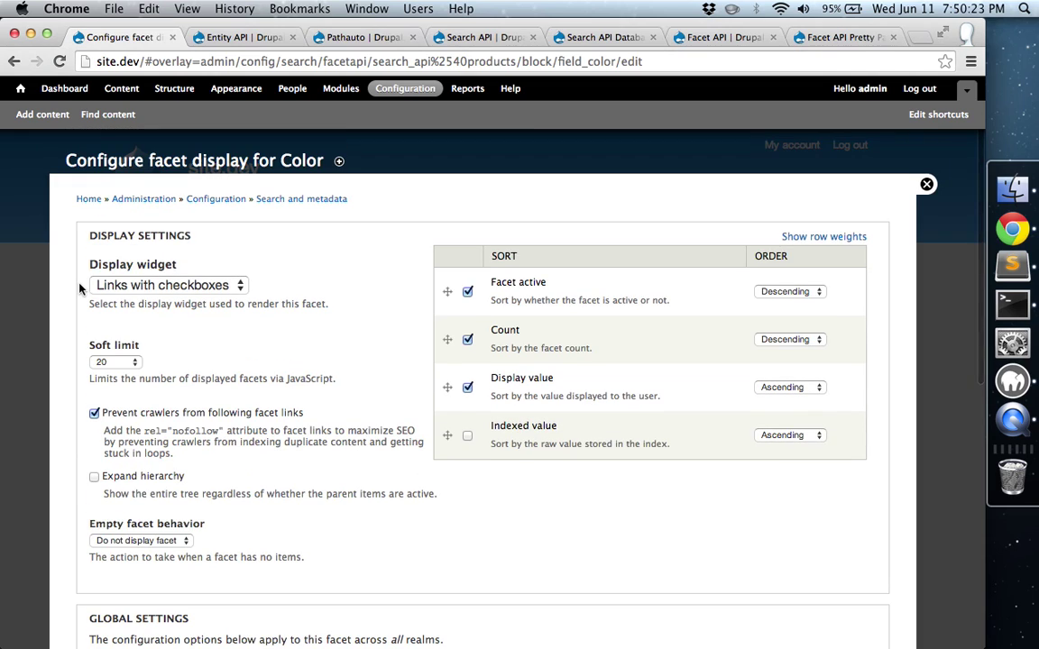
{"action": "left_click_drag", "start_coordinate": [281, 161], "coordinate": [325, 161]}
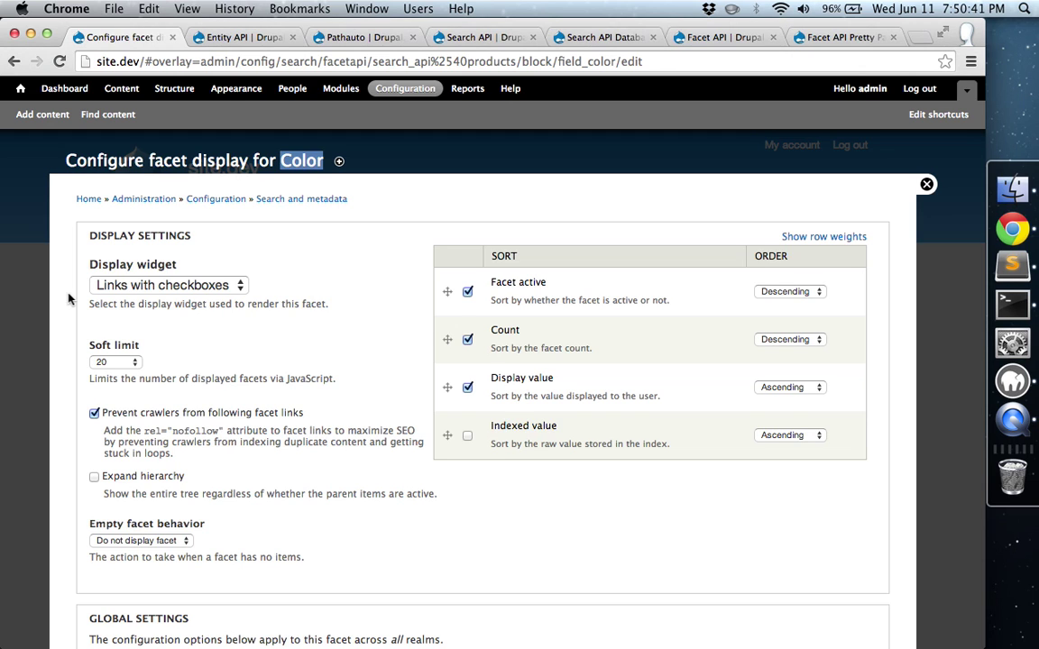
{"action": "scroll", "coordinate": [68, 298], "scroll_direction": "down", "scroll_amount": 5}
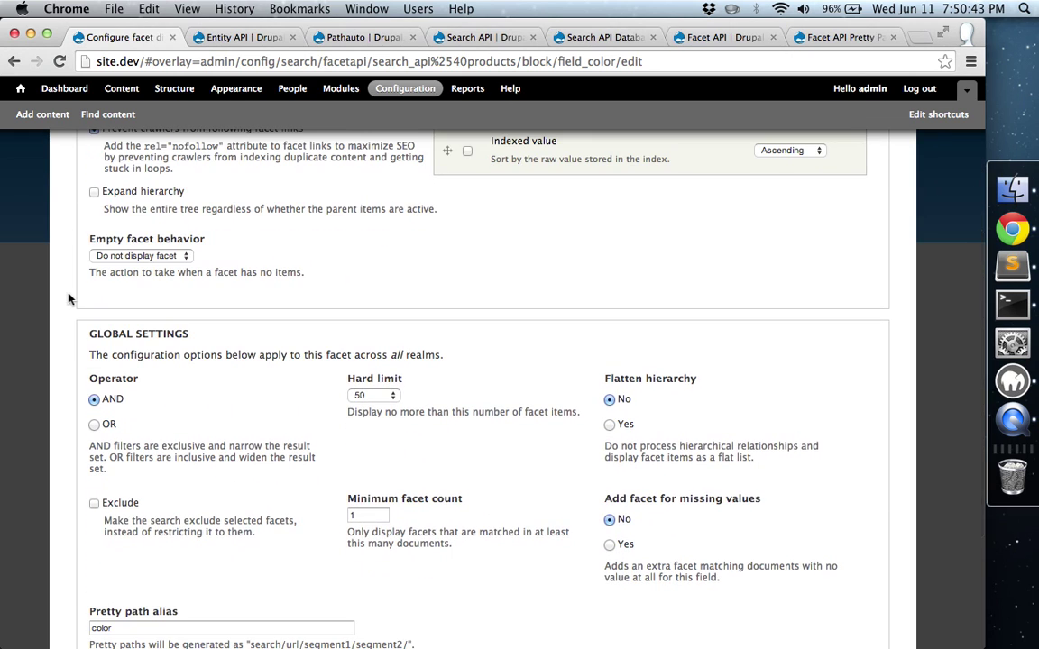
- Set the Color facet's operator to OR so selected colors combine inclusively
{"action": "scroll", "coordinate": [69, 299], "scroll_direction": "up", "scroll_amount": 4}
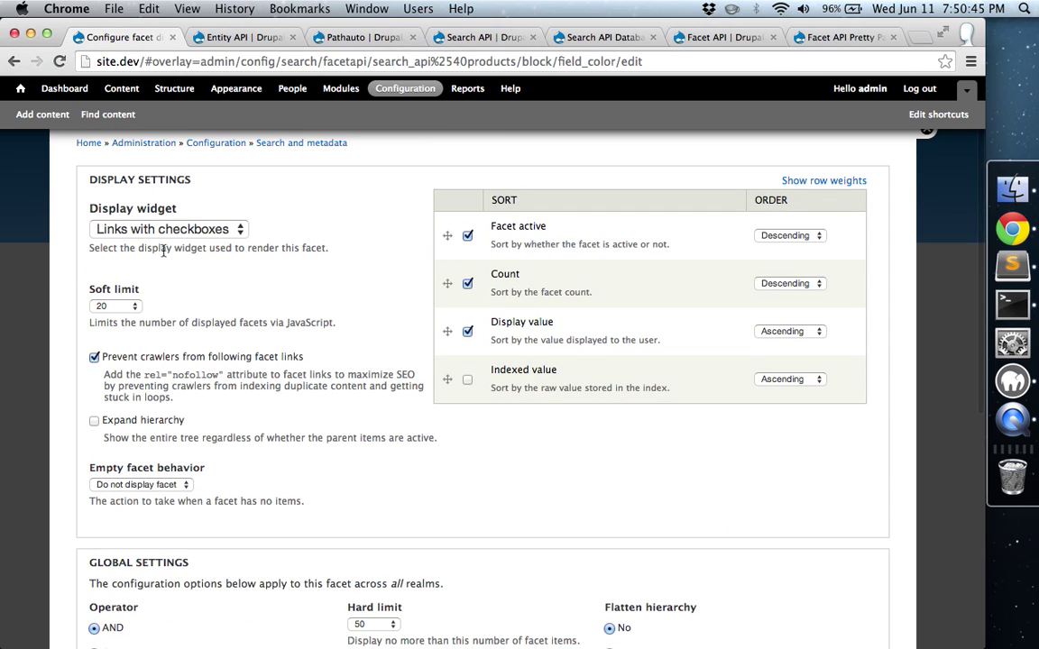
{"action": "scroll", "coordinate": [81, 269], "scroll_direction": "down", "scroll_amount": 4}
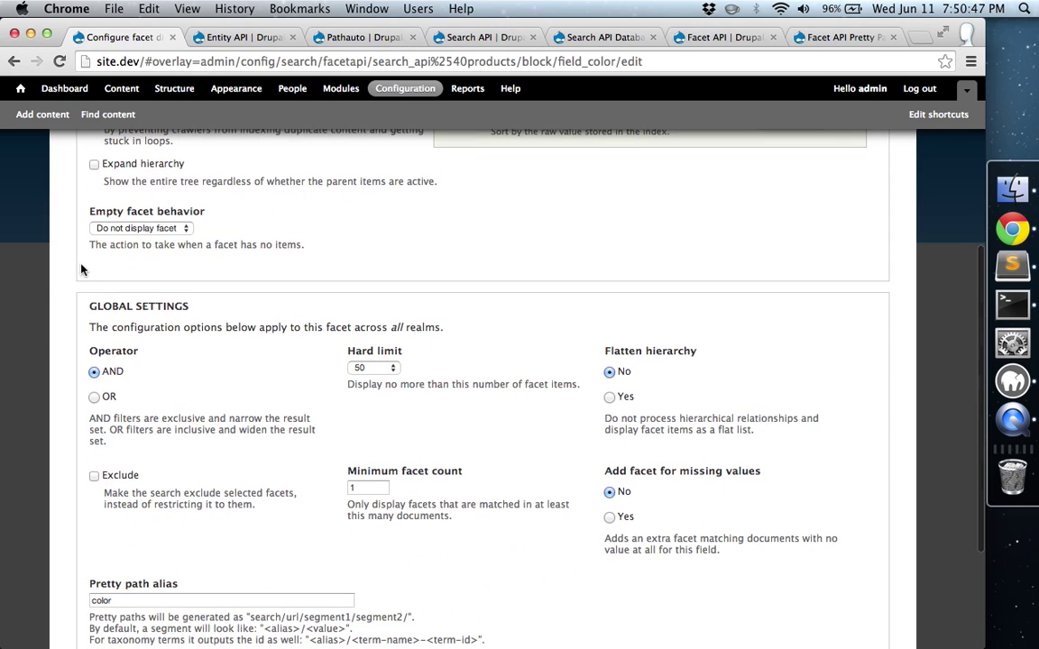
{"action": "left_click", "coordinate": [94, 397]}
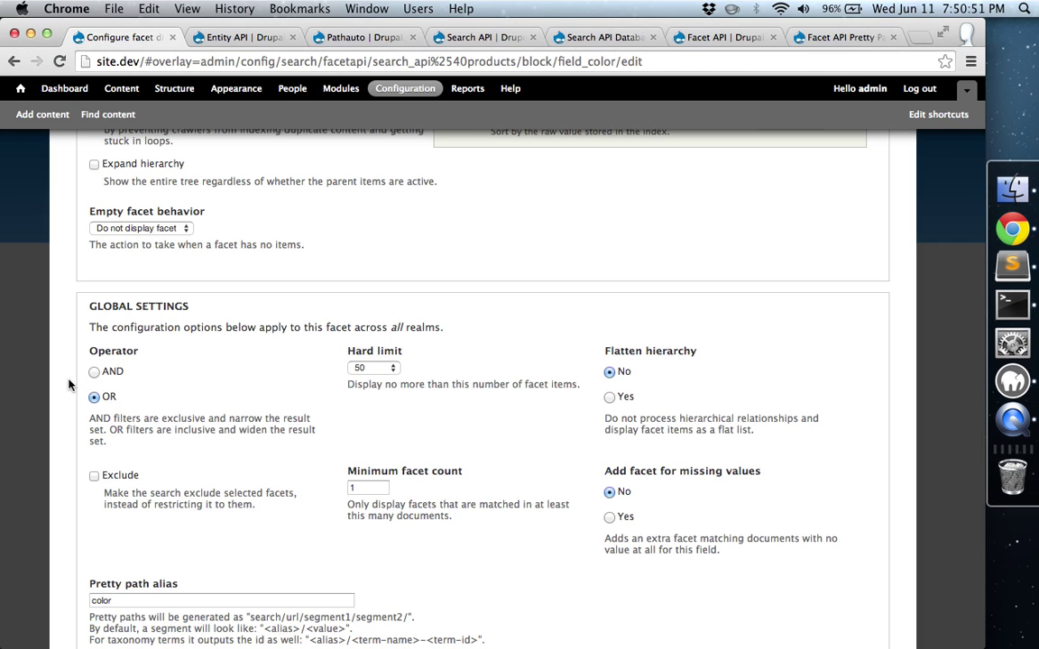
- Set the Color facet's Pretty path alias to 'color' and save the facet
{"action": "scroll", "coordinate": [68, 385], "scroll_direction": "up", "scroll_amount": 2}
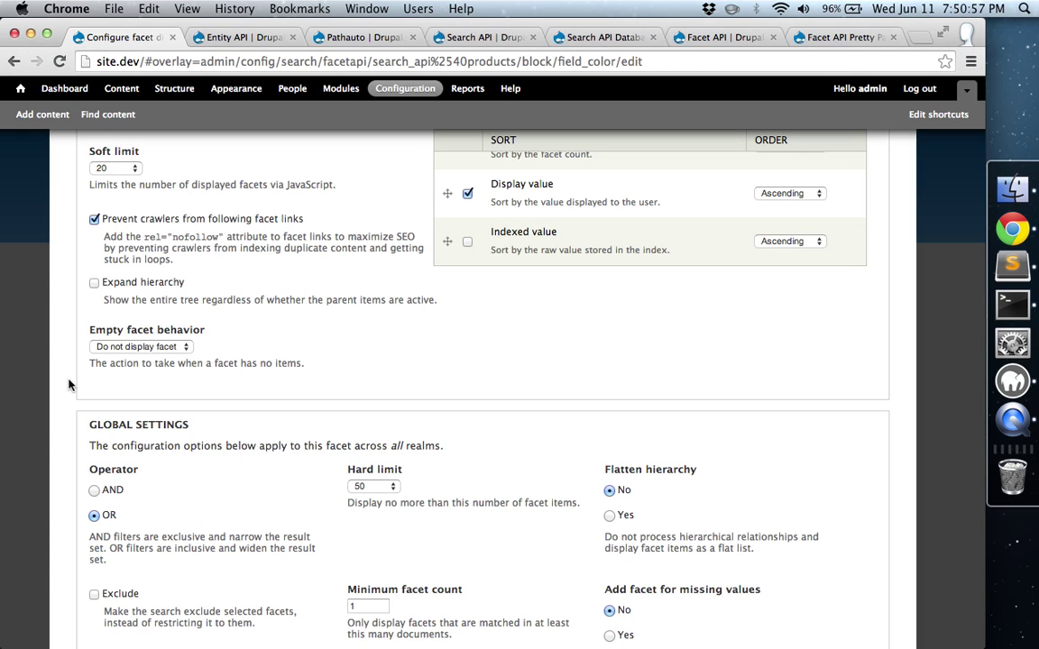
{"action": "scroll", "coordinate": [69, 385], "scroll_direction": "down", "scroll_amount": 4}
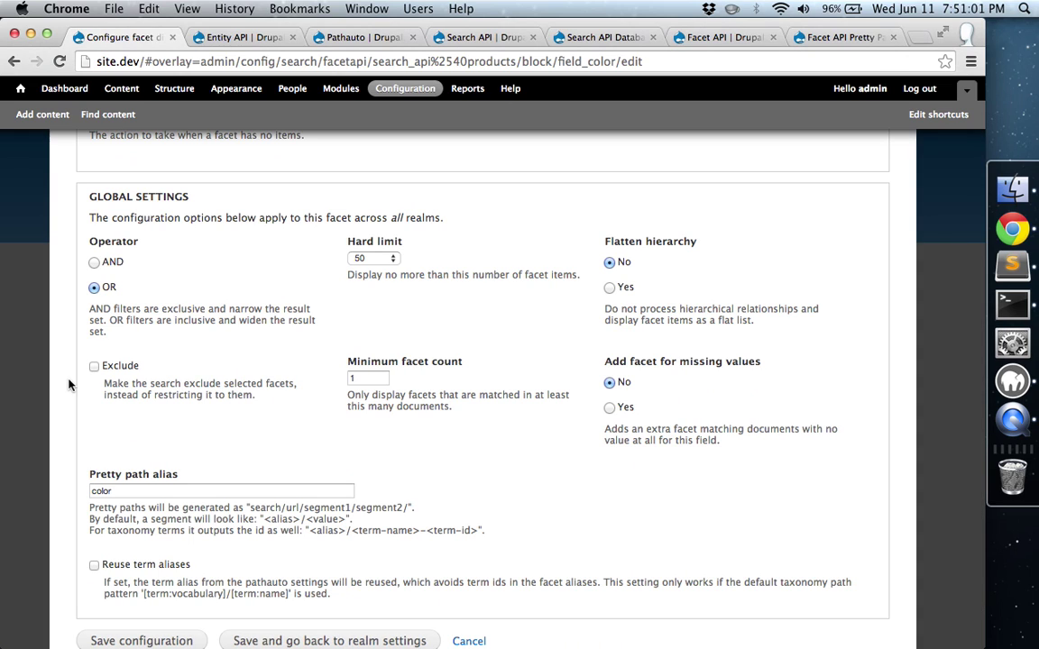
{"action": "scroll", "coordinate": [69, 385], "scroll_direction": "down", "scroll_amount": 1}
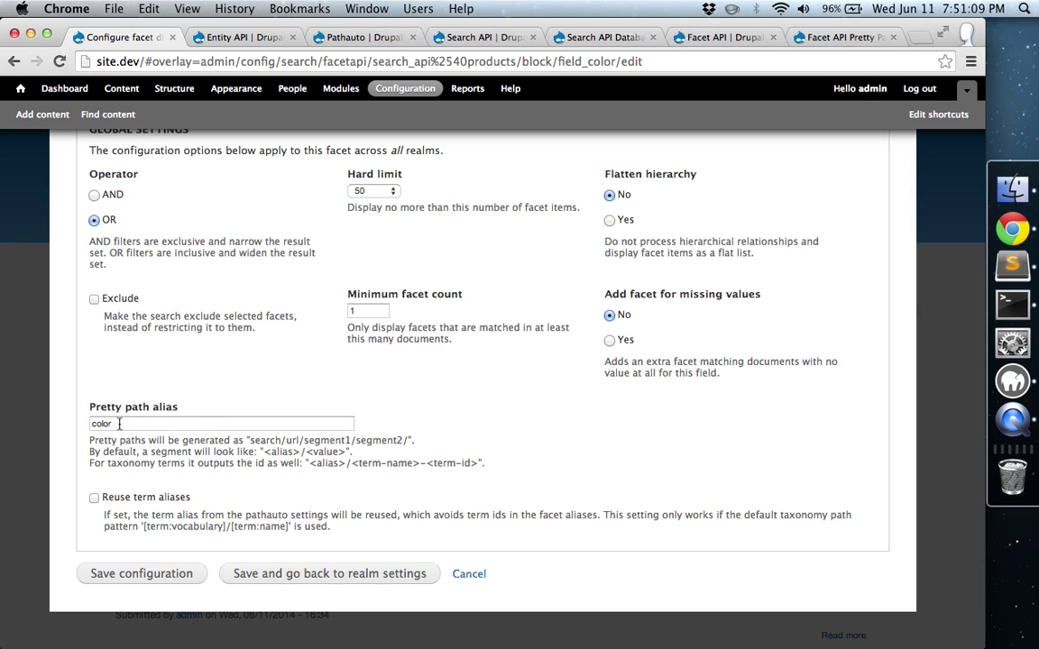
{"action": "left_click", "coordinate": [112, 424]}
{"action": "key", "text": "super+Left"}
{"action": "type", "text": "field_"}
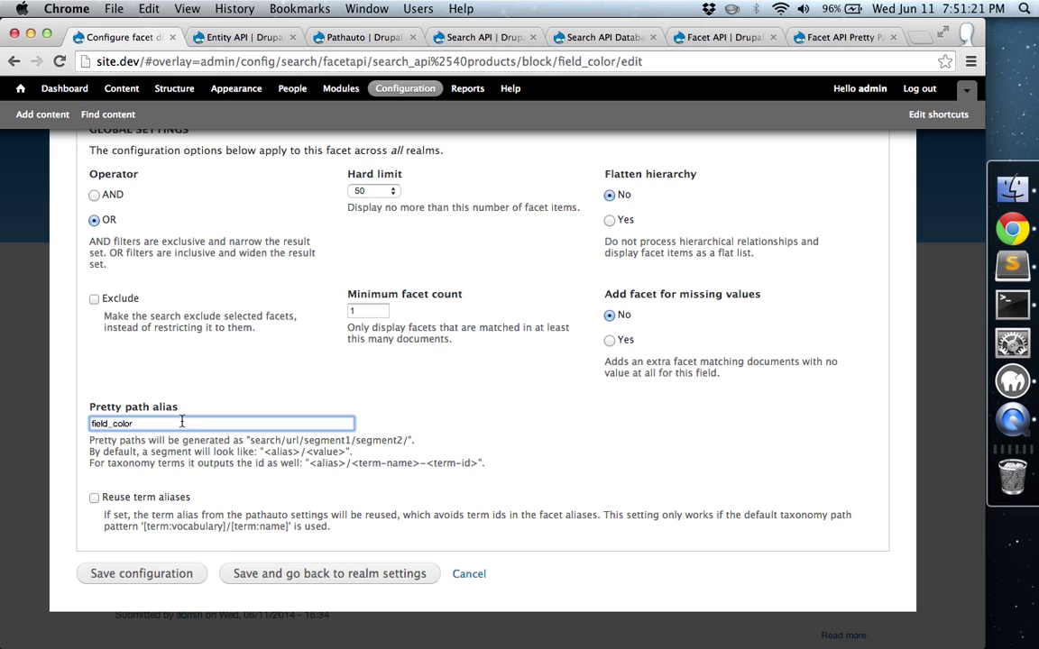
{"action": "key", "text": "super+a"}
{"action": "type", "text": "co"}
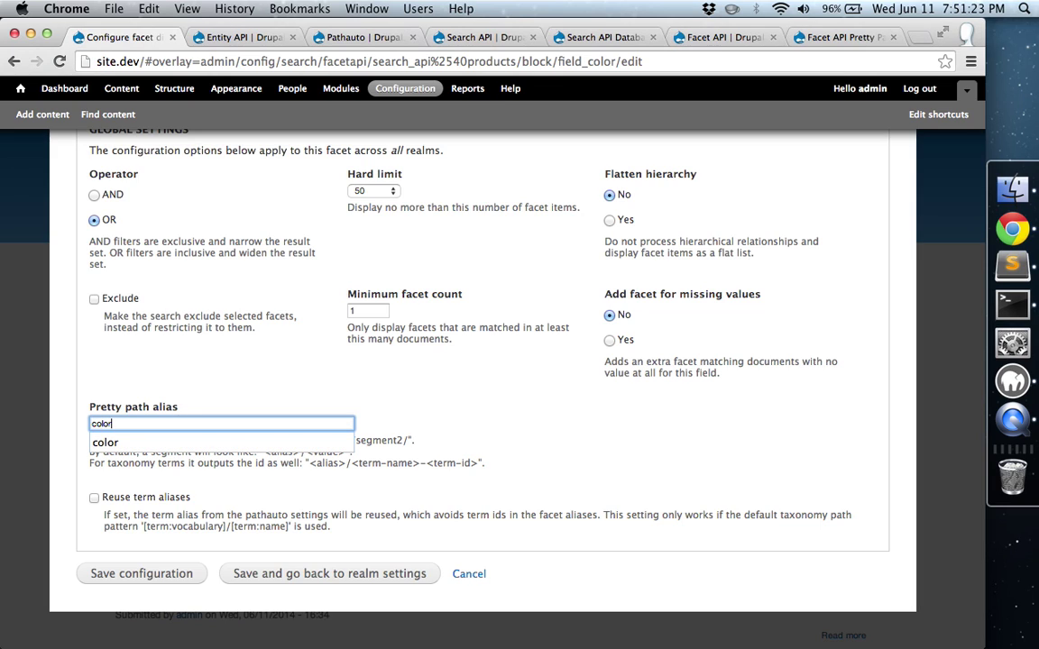
{"action": "type", "text": "lor"}
{"action": "key", "text": "Escape"}
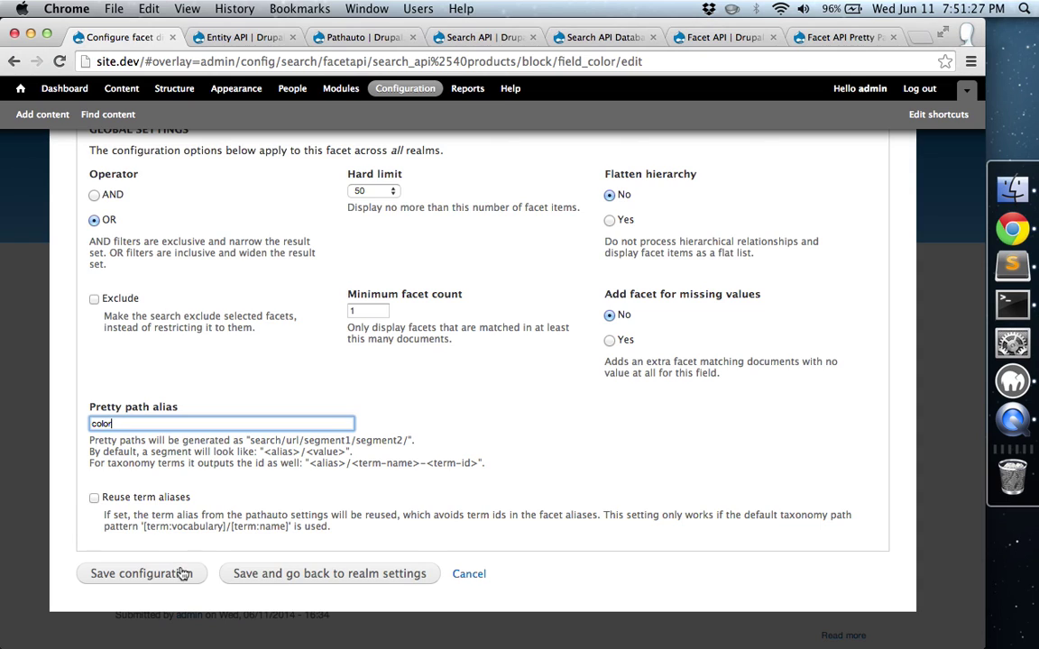
{"action": "left_click", "coordinate": [255, 581]}
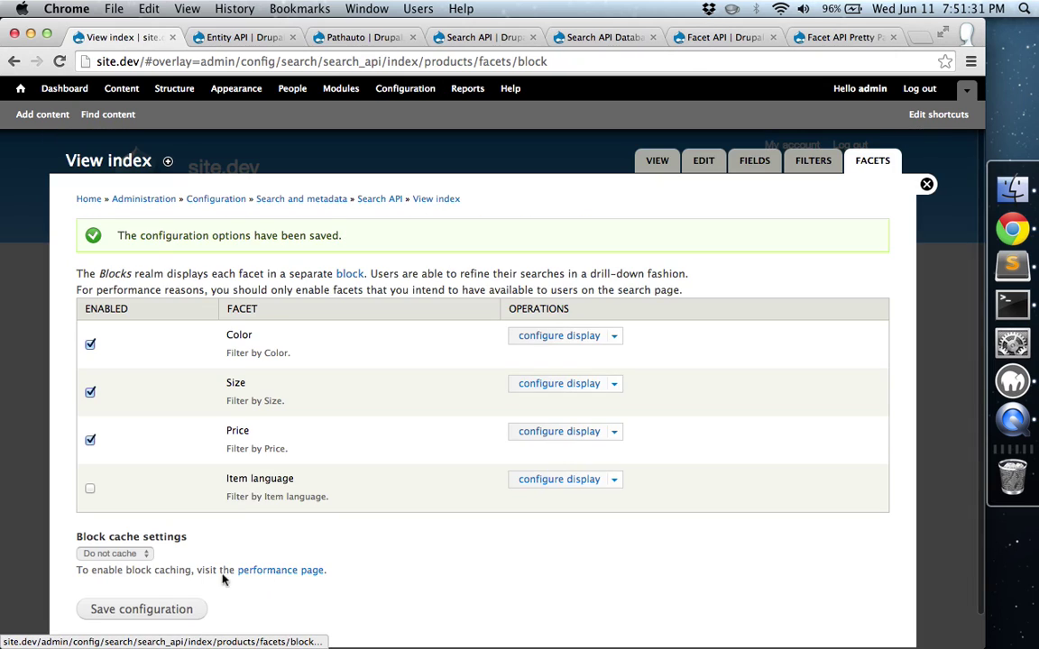
- Give the Size facet the Links display widget and AND operator, and save it
{"action": "left_click", "coordinate": [559, 385]}
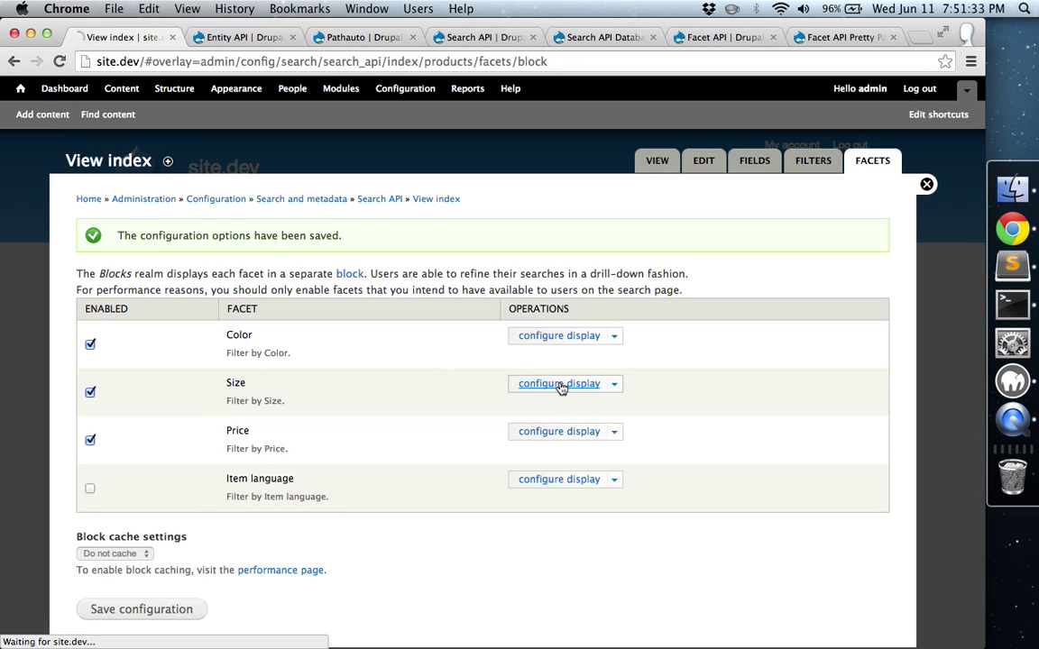
{"action": "left_click", "coordinate": [185, 285]}
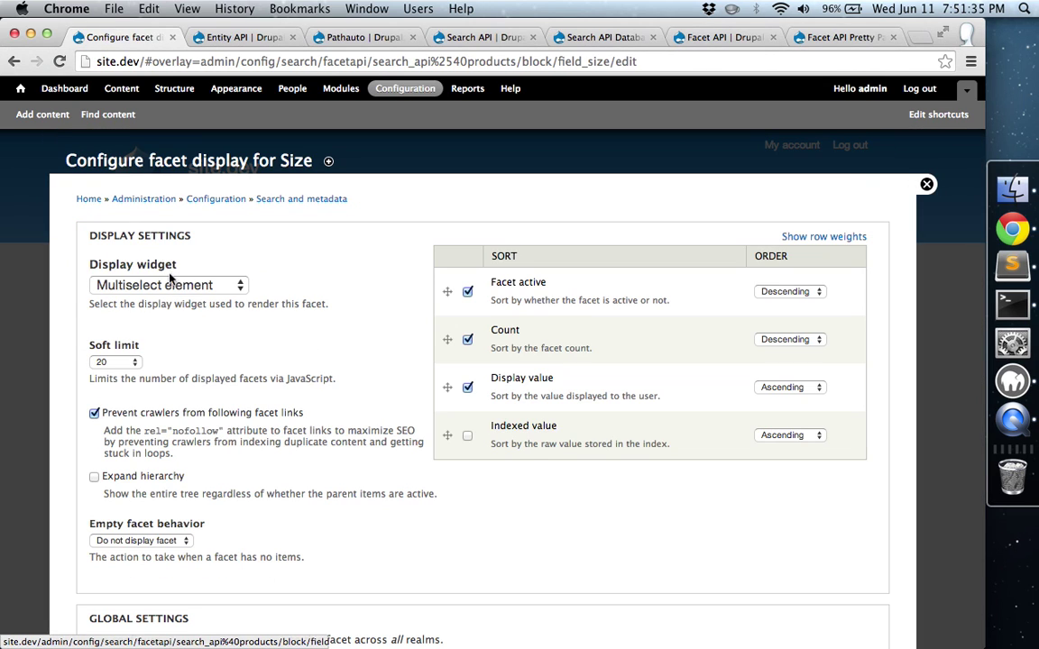
{"action": "left_click", "coordinate": [131, 257]}
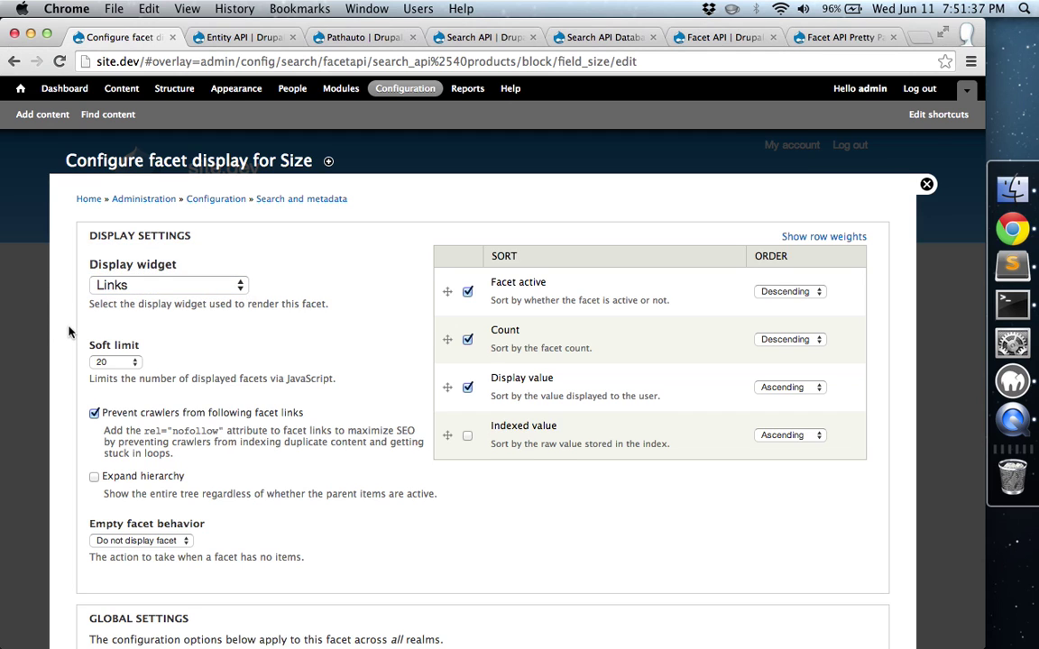
{"action": "scroll", "coordinate": [69, 332], "scroll_direction": "down", "scroll_amount": 10}
{"action": "left_click", "coordinate": [94, 195]}
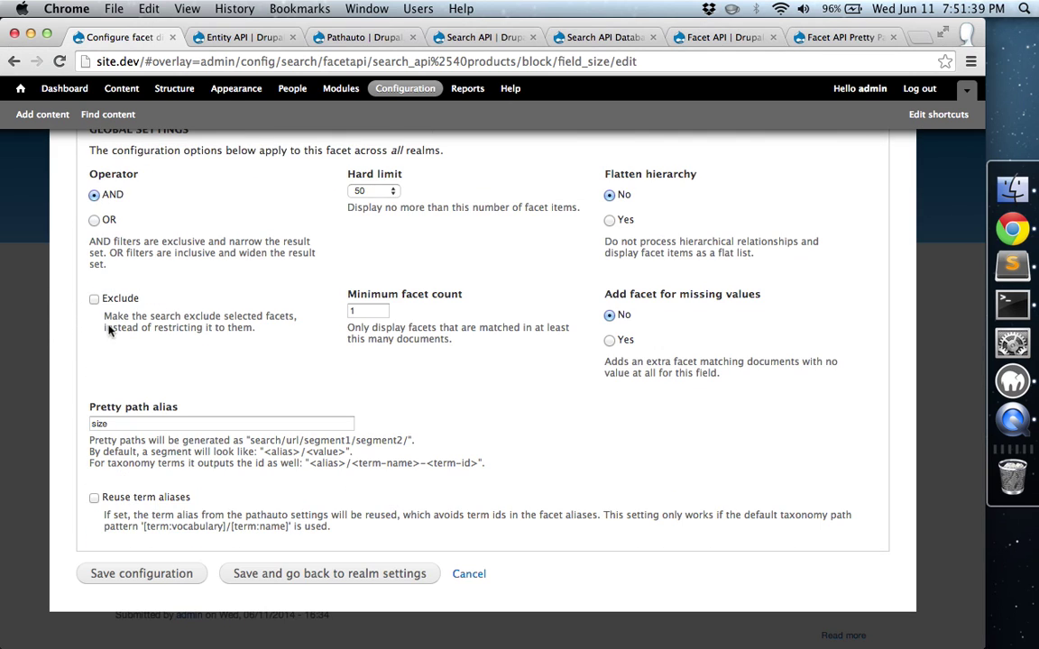
{"action": "left_click", "coordinate": [283, 579]}
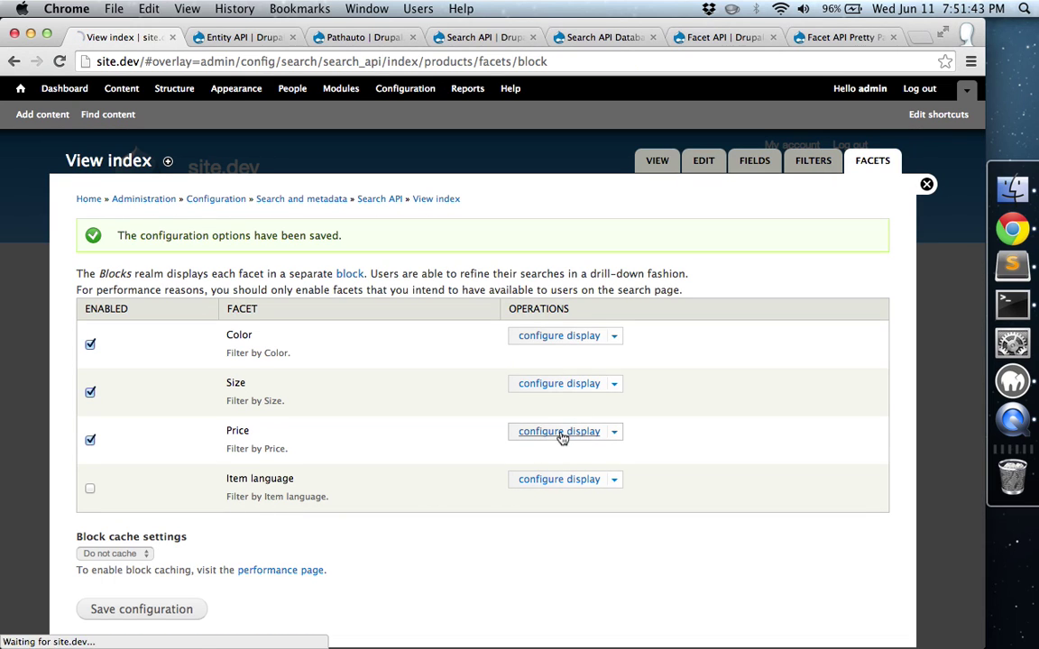
- Review the Price facet's display settings, then return to Search and metadata settings
{"action": "left_click", "coordinate": [558, 432]}
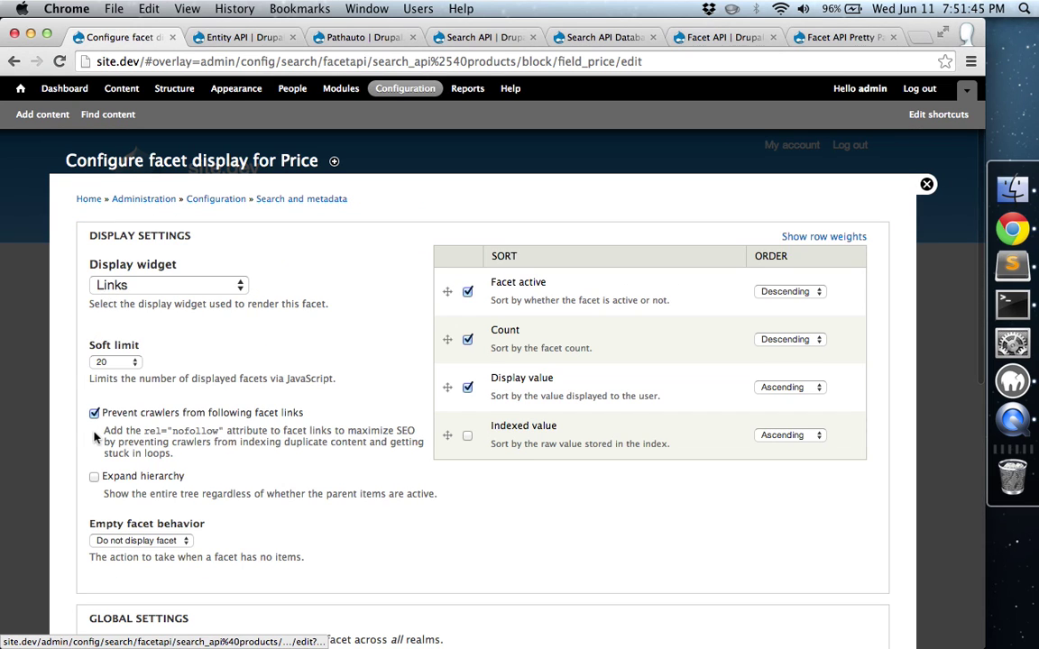
{"action": "scroll", "coordinate": [96, 437], "scroll_direction": "down", "scroll_amount": 10}
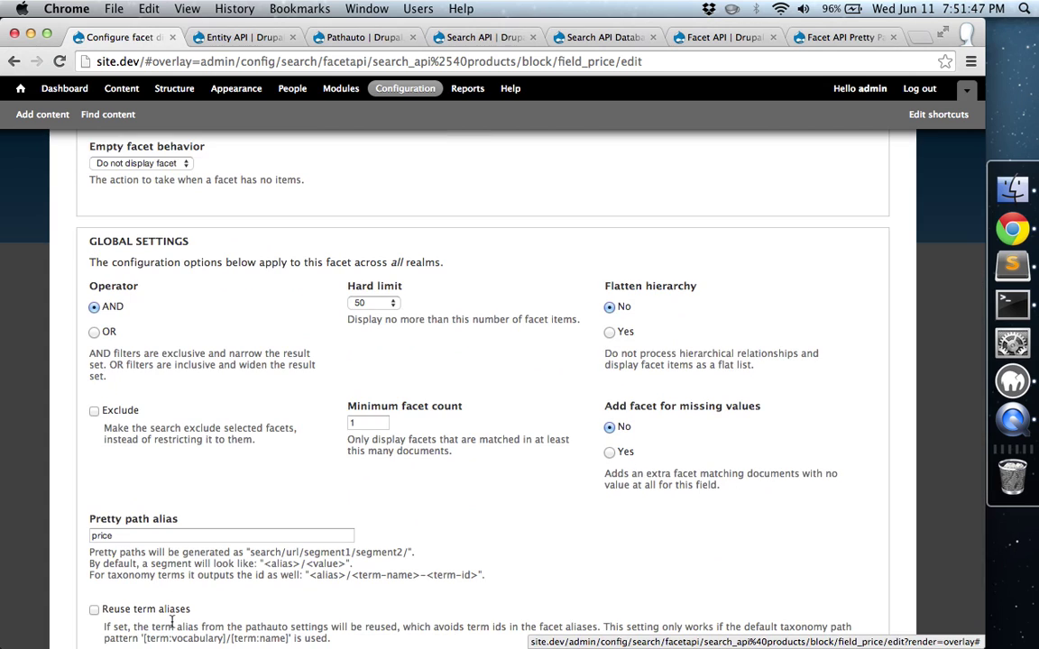
{"action": "scroll", "coordinate": [173, 625], "scroll_direction": "down", "scroll_amount": 3}
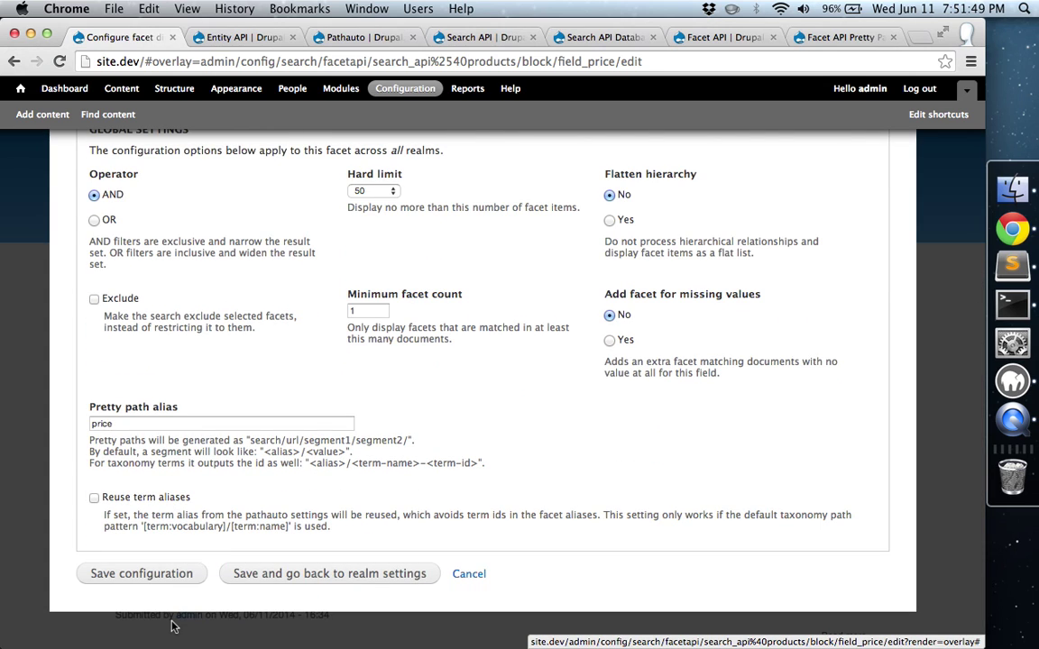
{"action": "scroll", "coordinate": [174, 626], "scroll_direction": "up", "scroll_amount": 12}
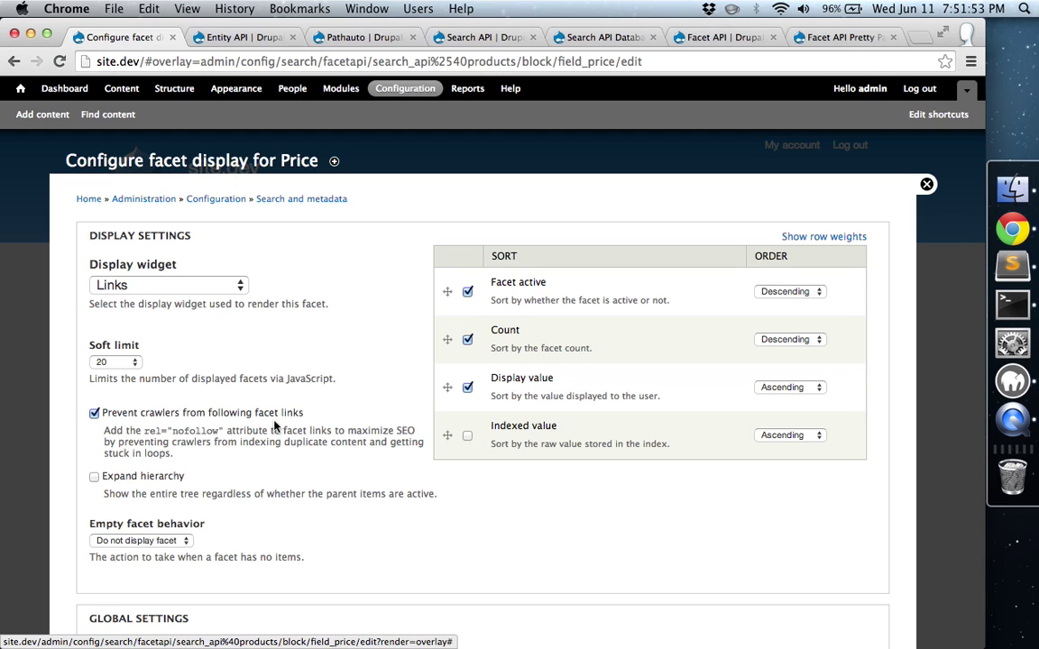
{"action": "left_click", "coordinate": [296, 200]}
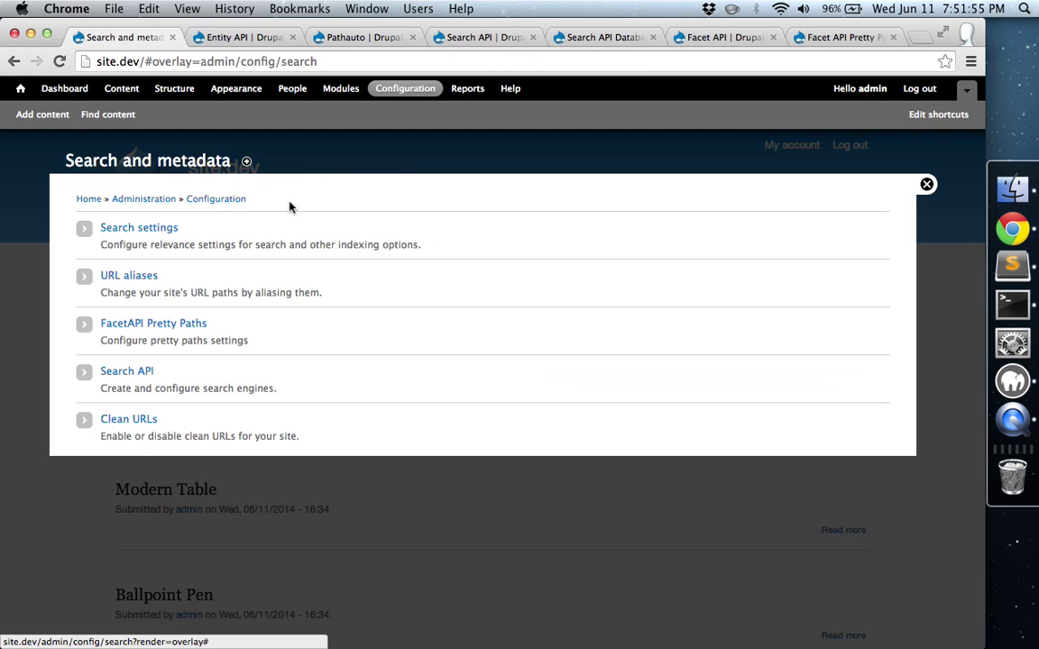
- Index all 4 items in the Products search index, then return to Search and metadata
{"action": "left_click", "coordinate": [129, 371]}
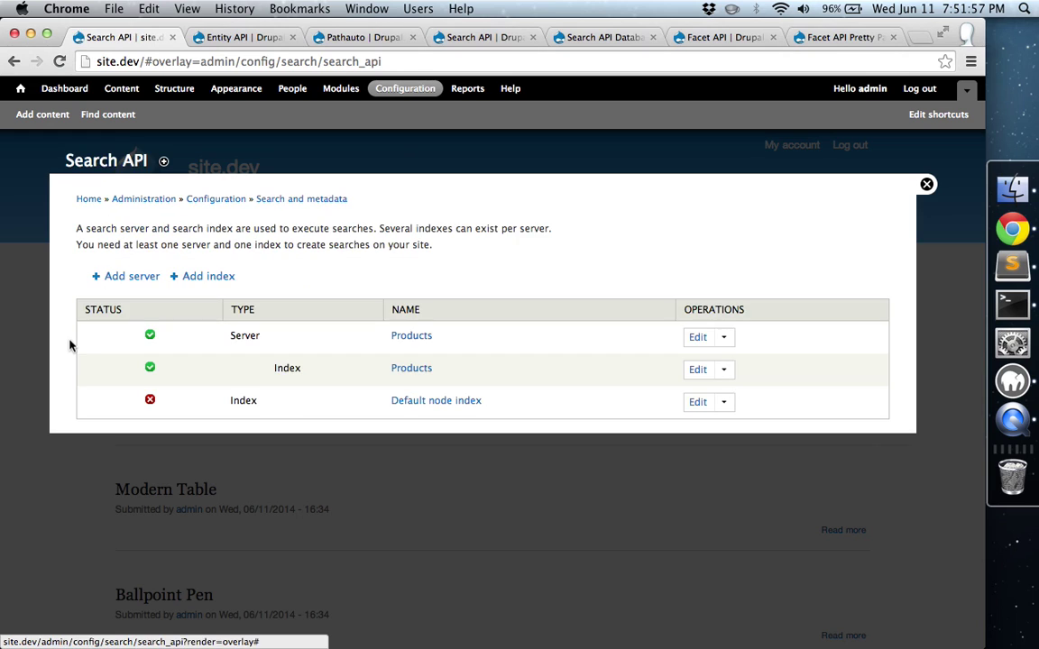
{"action": "left_click", "coordinate": [698, 370]}
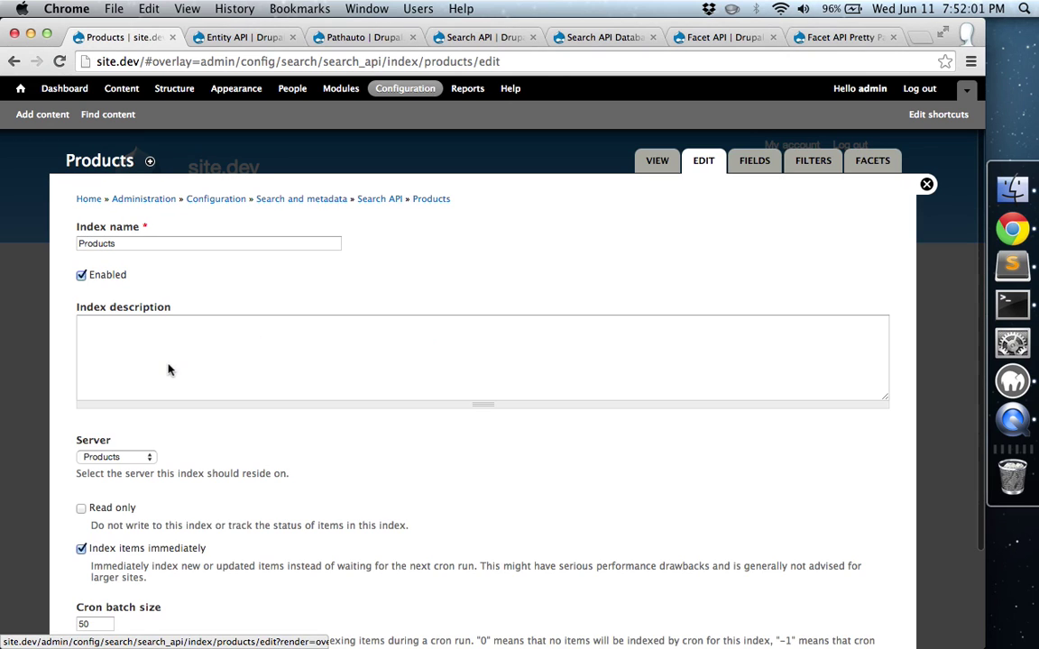
{"action": "left_click", "coordinate": [650, 166]}
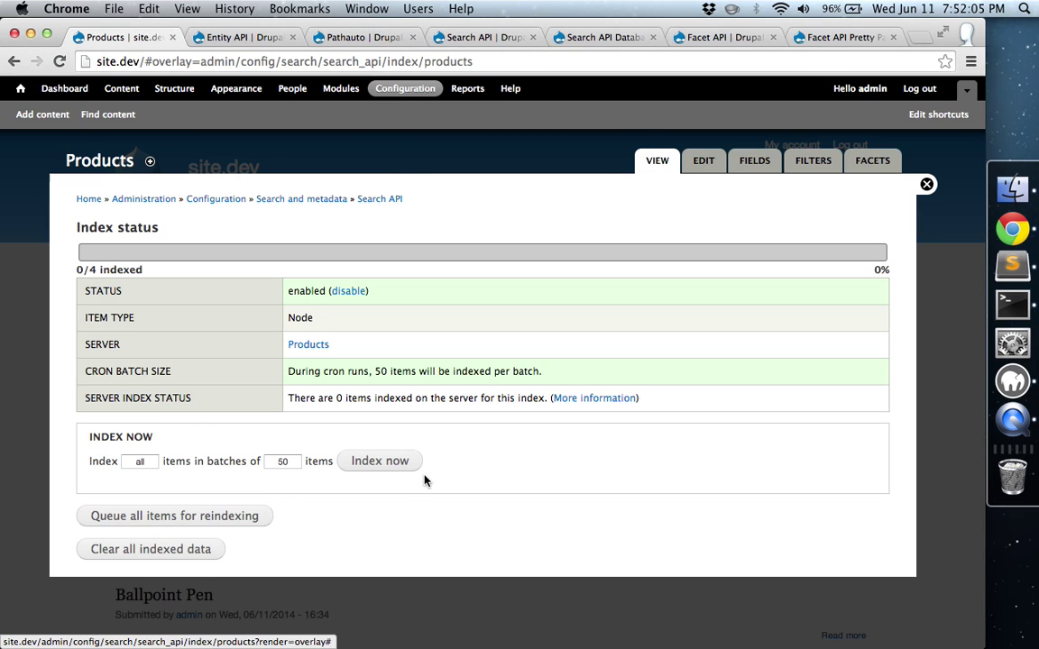
{"action": "left_click", "coordinate": [381, 462]}
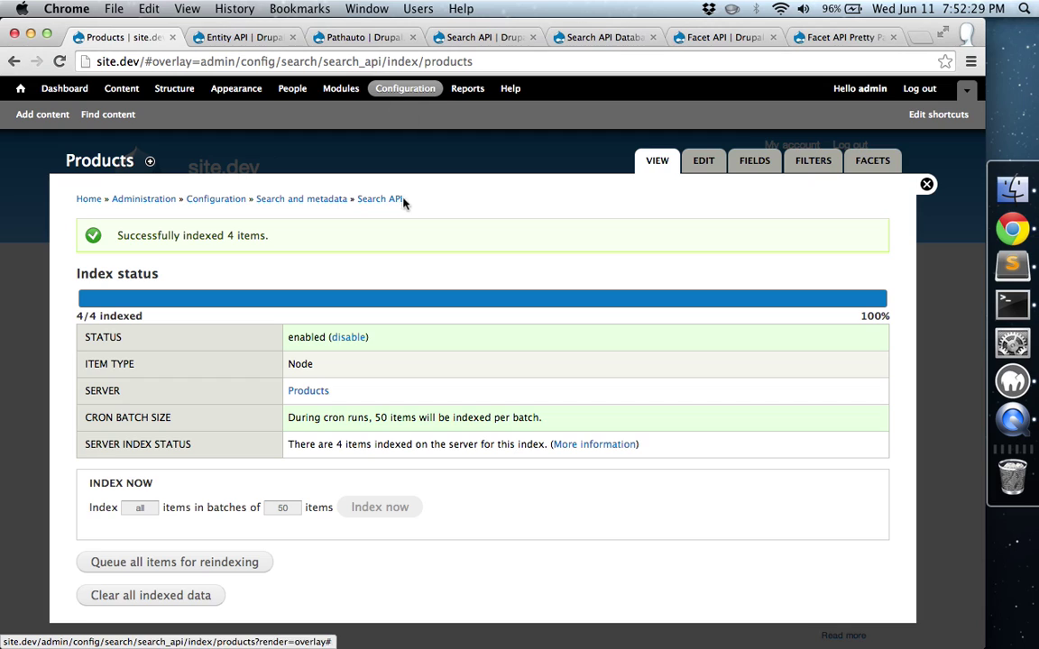
{"action": "left_click", "coordinate": [331, 201]}
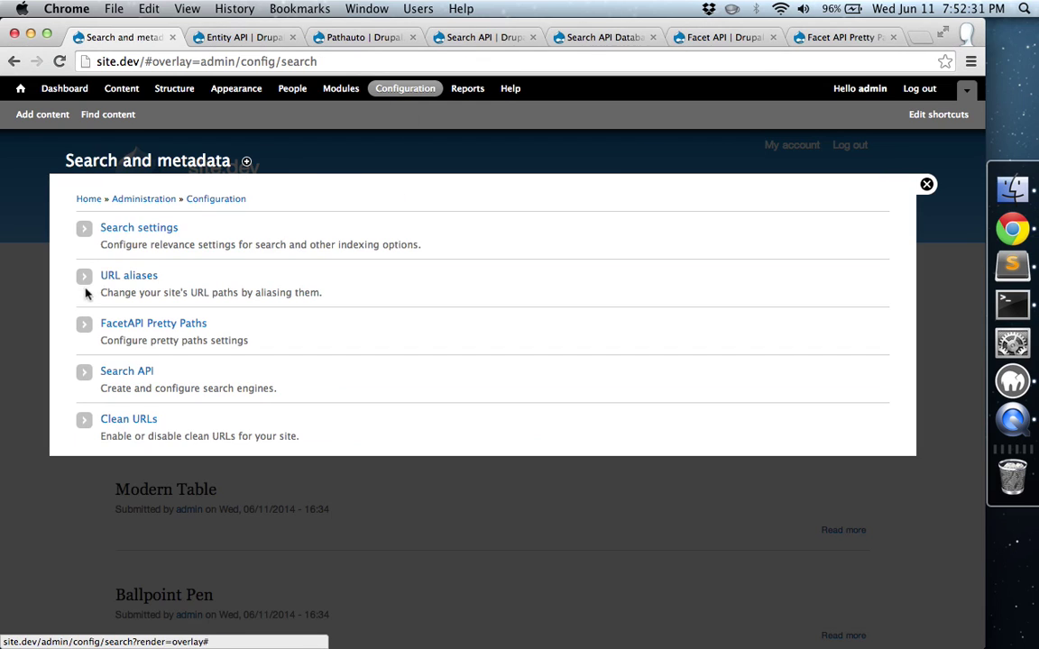
- Save the FacetAPI Pretty Paths settings for the Products searcher, then go to Structure
{"action": "left_click", "coordinate": [137, 329]}
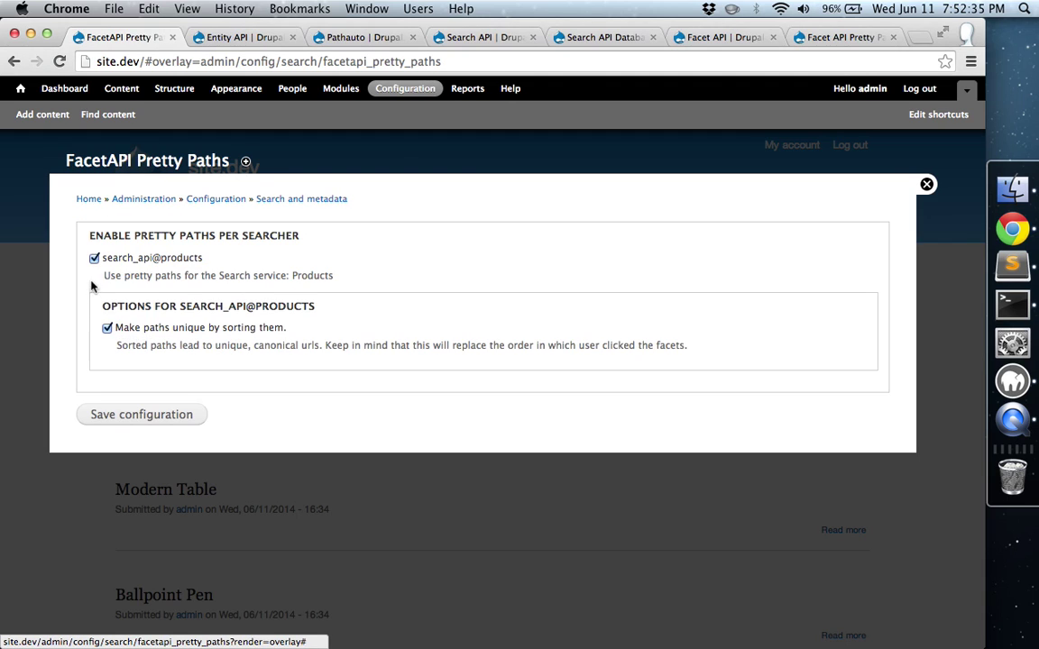
{"action": "left_click", "coordinate": [139, 420]}
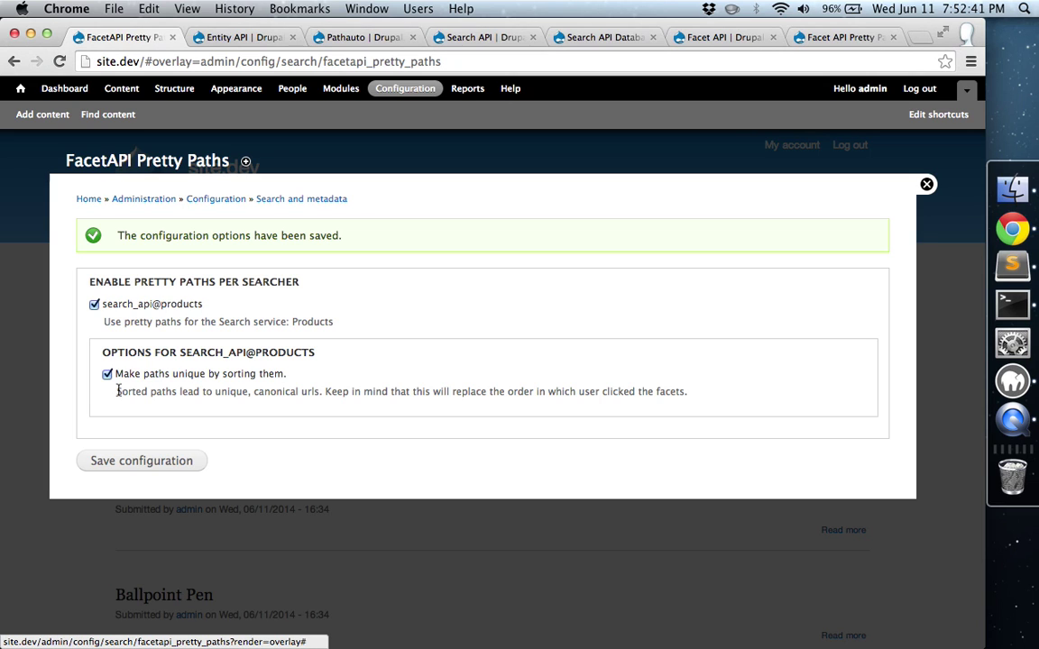
{"action": "left_click", "coordinate": [175, 91]}
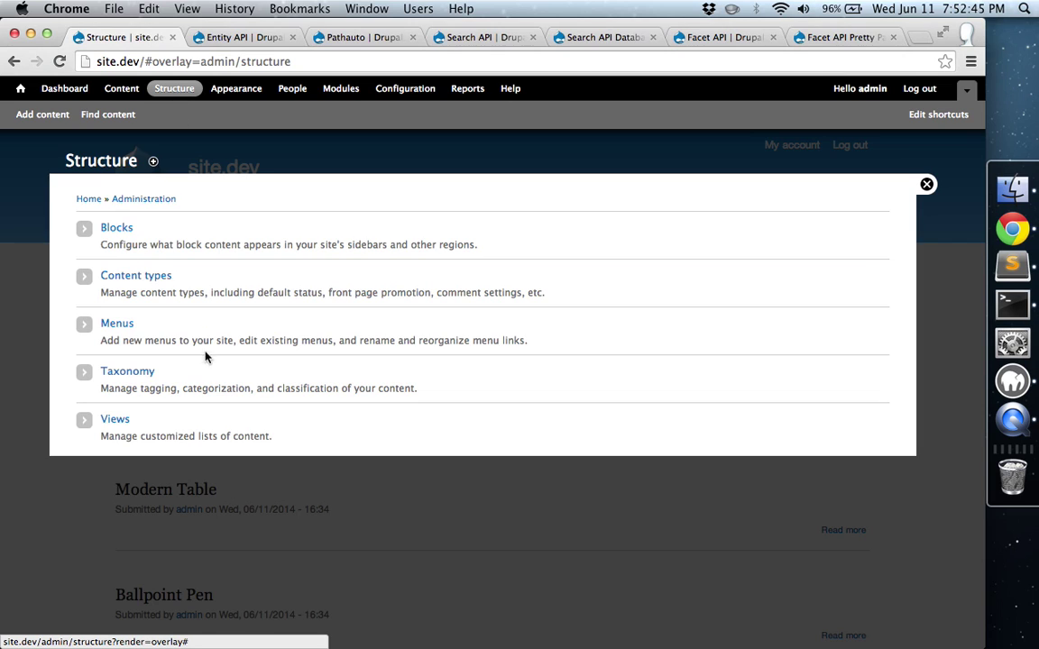
- Create a view named 'Products' of the Products index with a /products page of fields
{"action": "left_click", "coordinate": [112, 420]}
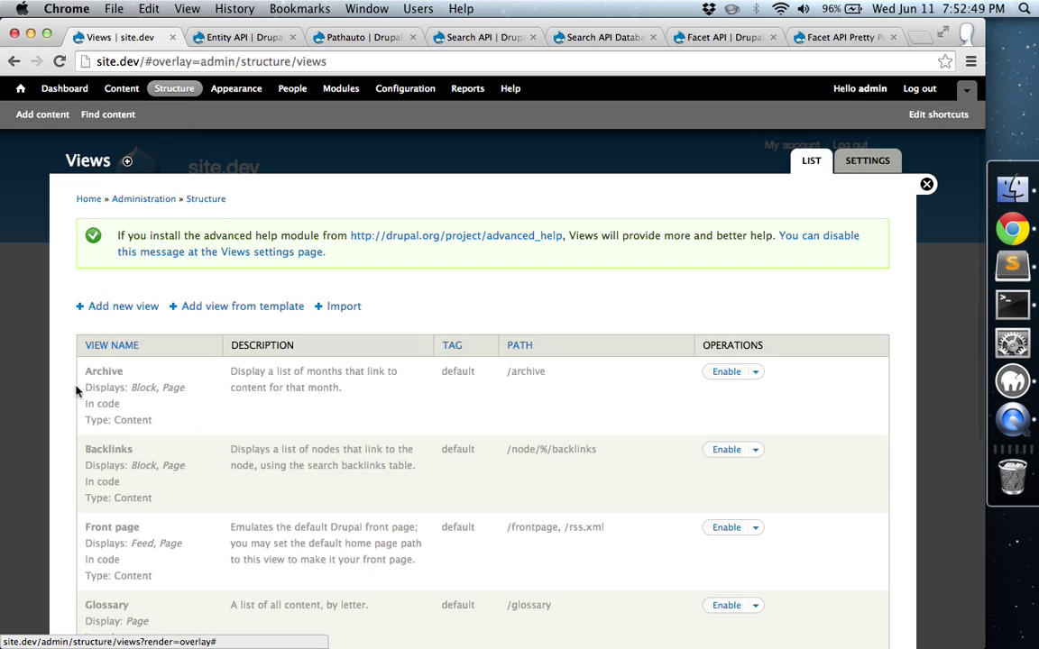
{"action": "left_click", "coordinate": [101, 306]}
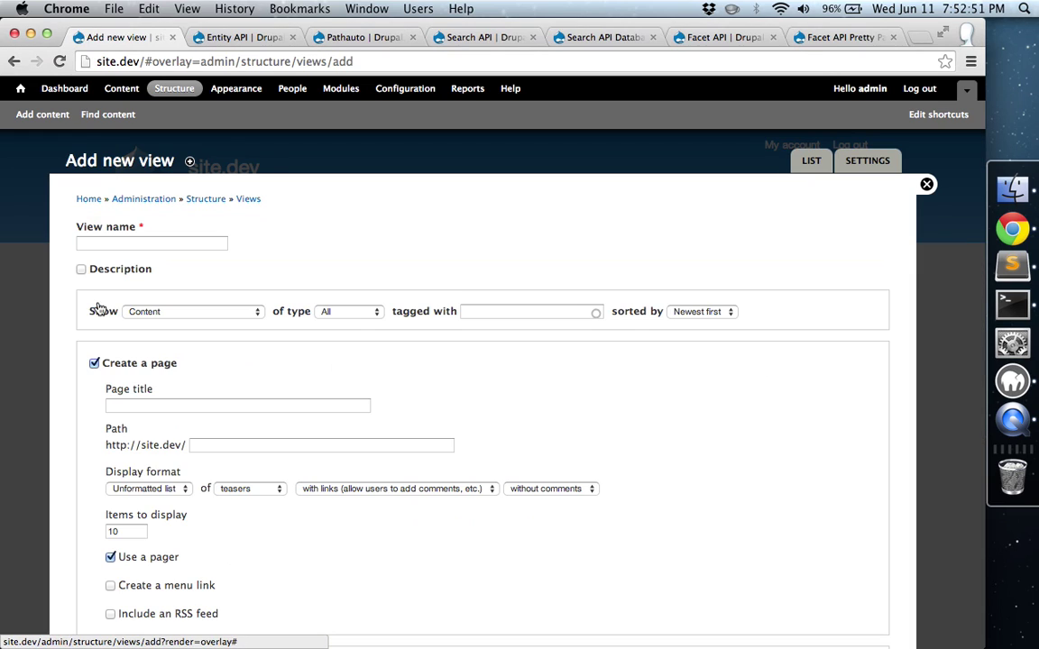
{"action": "left_click", "coordinate": [99, 242]}
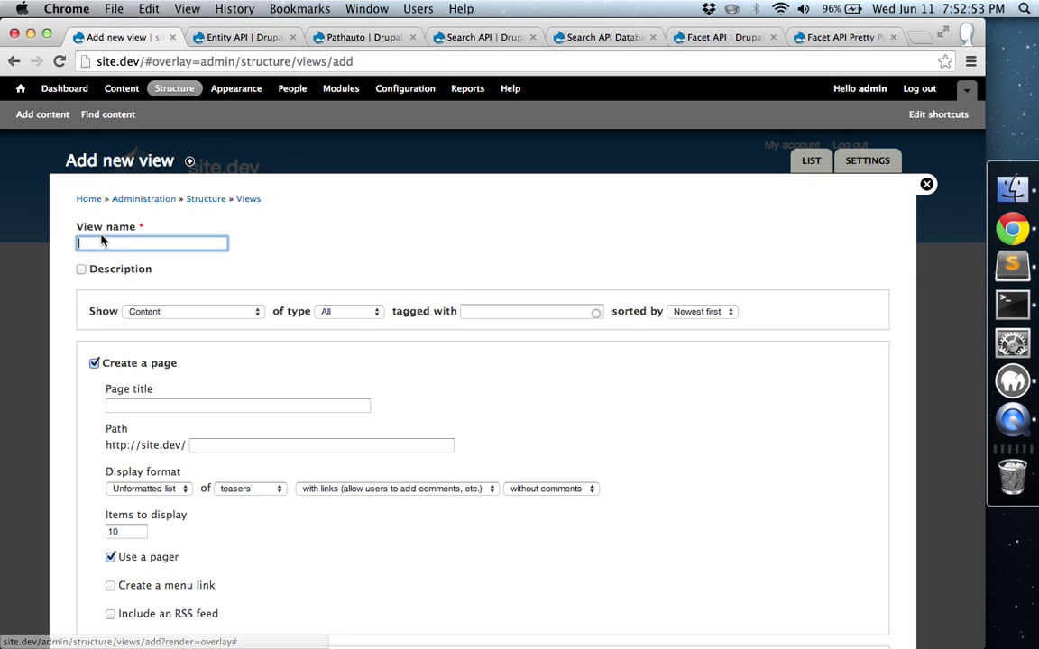
{"action": "type", "text": "Products"}
{"action": "left_click", "coordinate": [65, 270]}
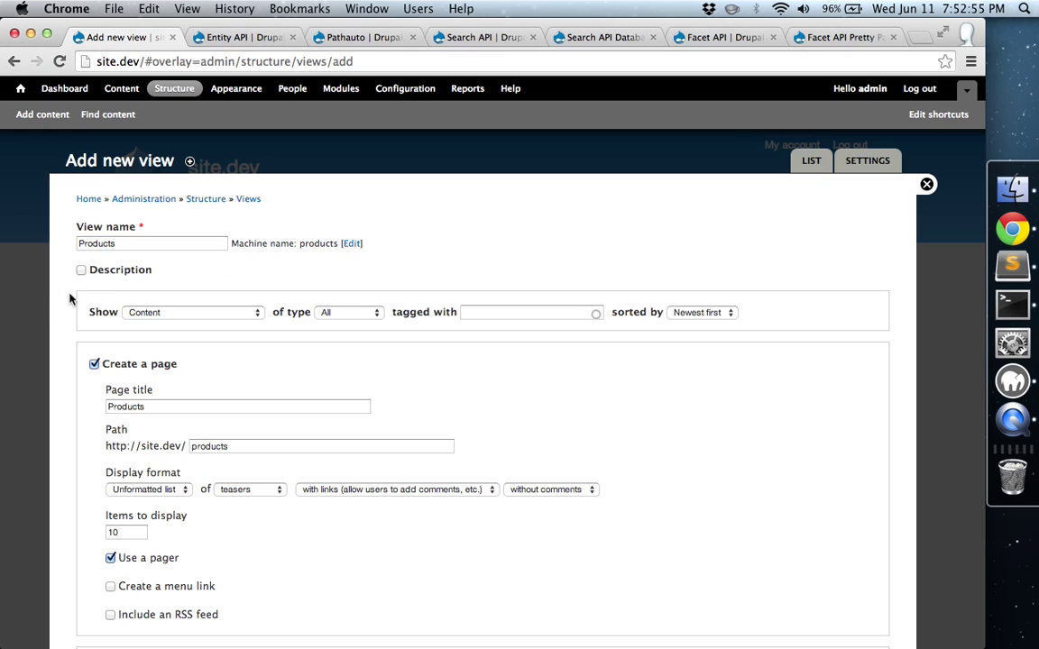
{"action": "left_click", "coordinate": [168, 313]}
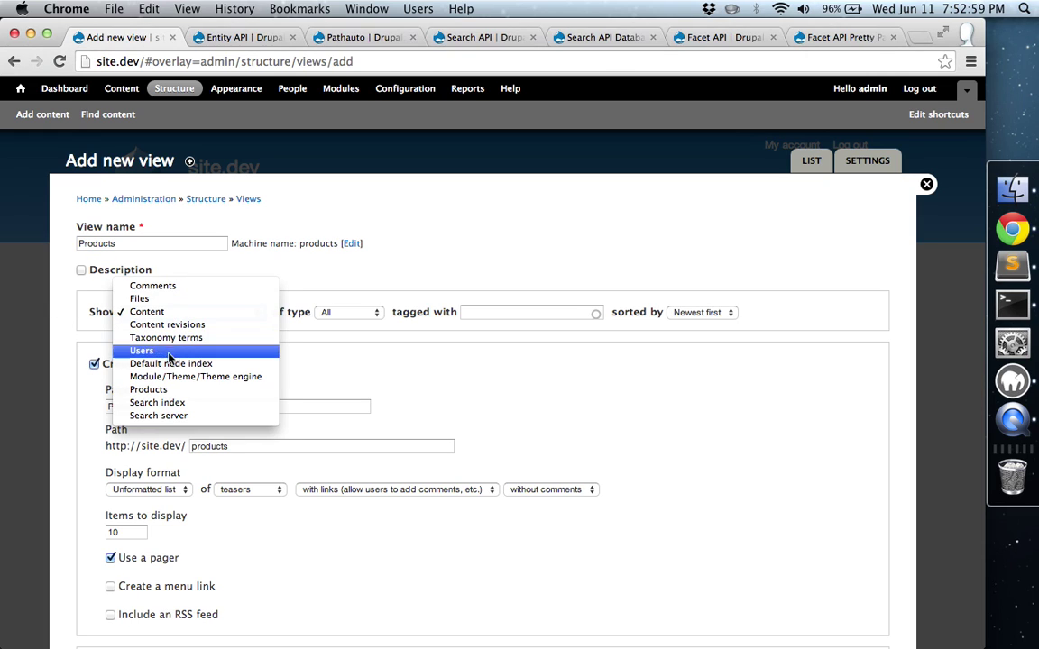
{"action": "left_click", "coordinate": [205, 391]}
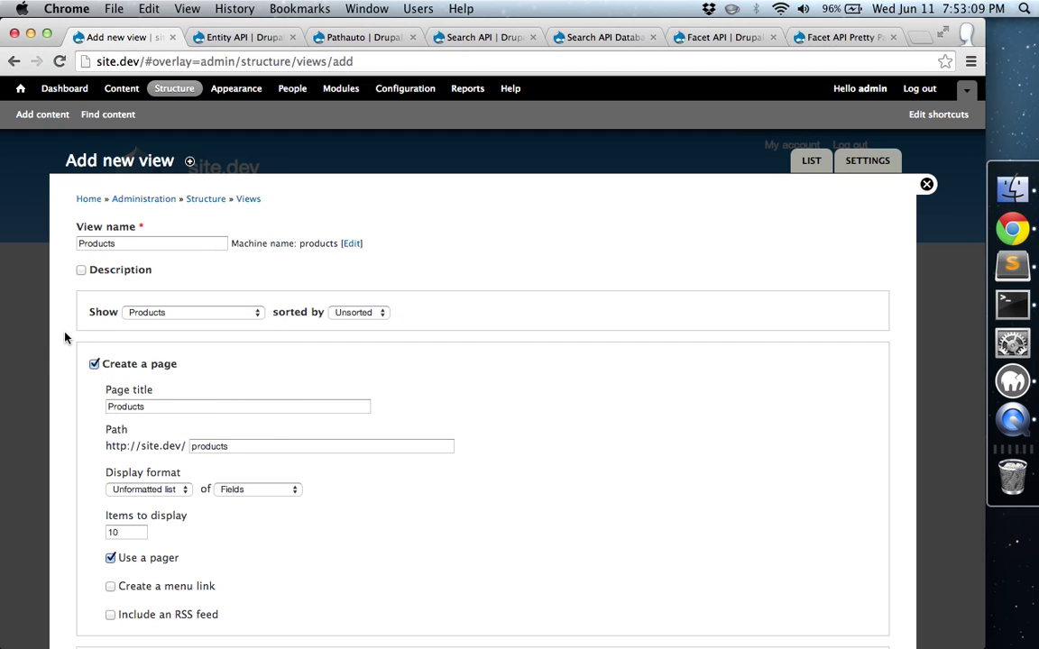
{"action": "scroll", "coordinate": [64, 337], "scroll_direction": "down", "scroll_amount": 3}
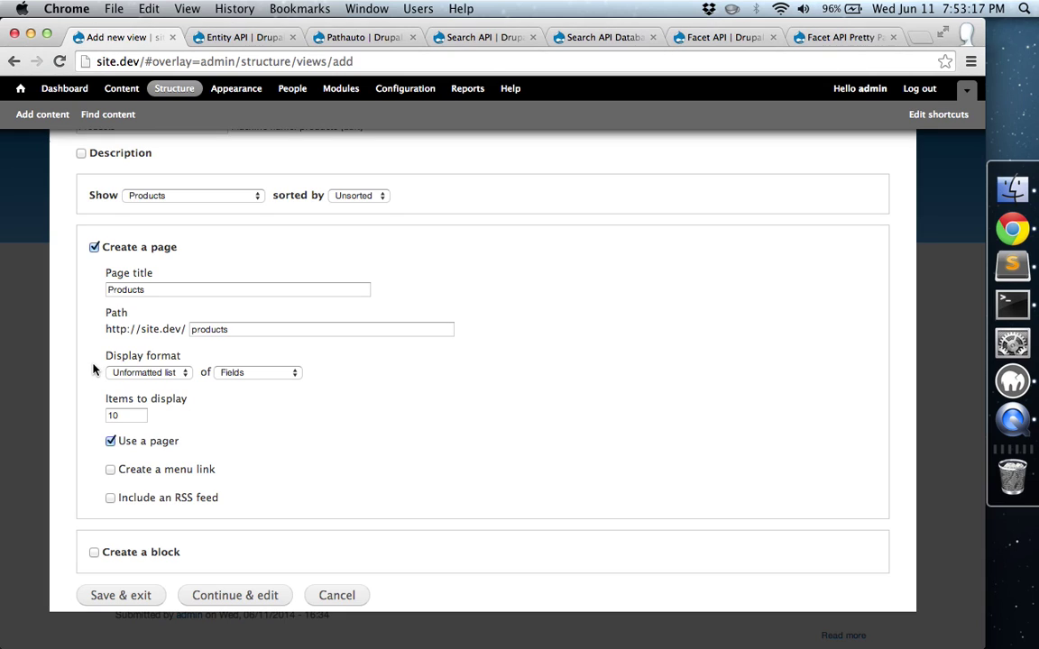
{"action": "left_click", "coordinate": [248, 596]}
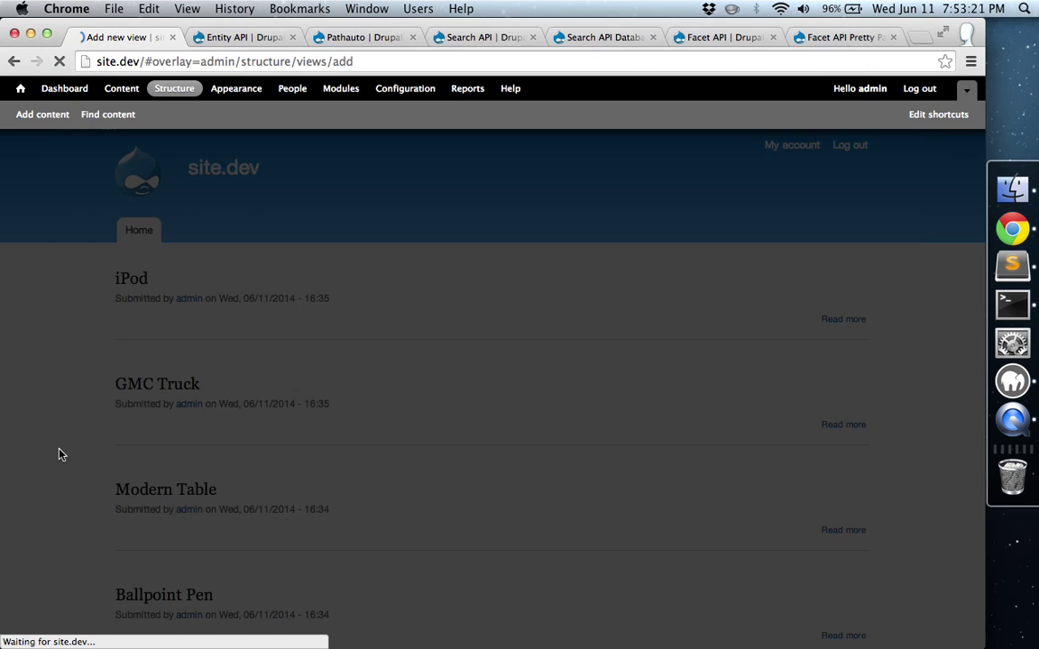
{"action": "scroll", "coordinate": [73, 443], "scroll_direction": "down", "scroll_amount": 5}
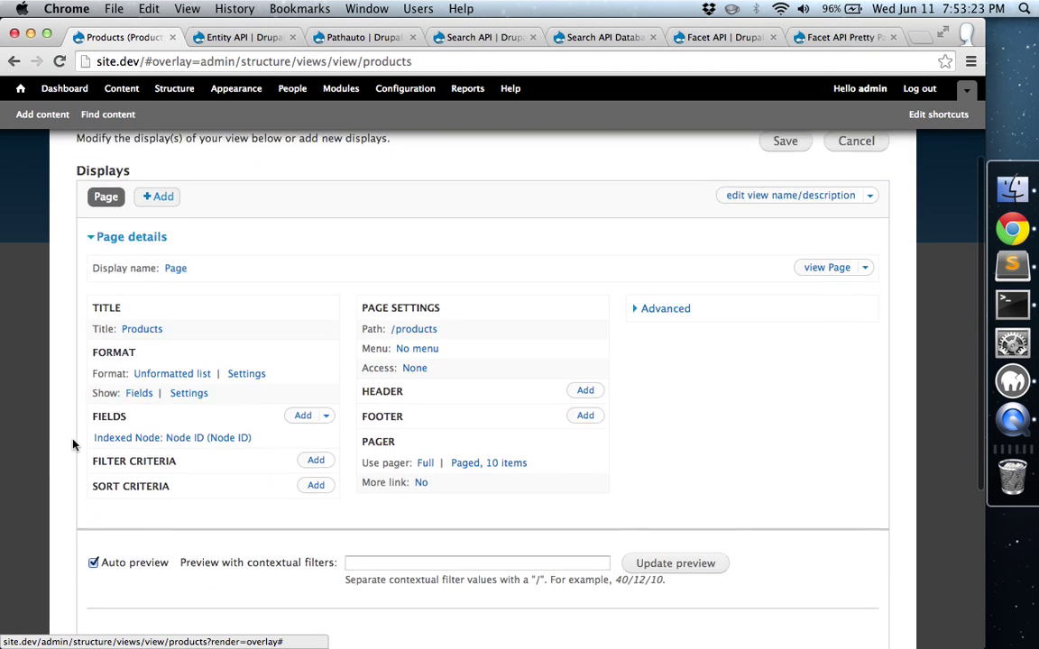
{"action": "left_click", "coordinate": [301, 353]}
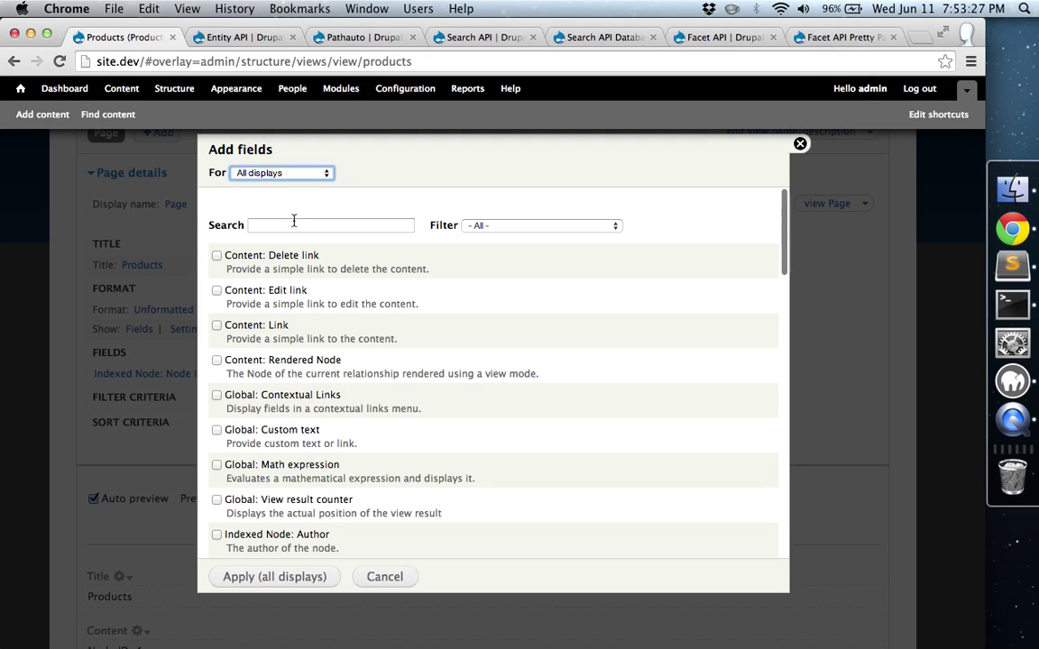
- Add the Indexed Node: Title and Indexed Node: Image fields to the Products view
{"action": "left_click", "coordinate": [294, 225]}
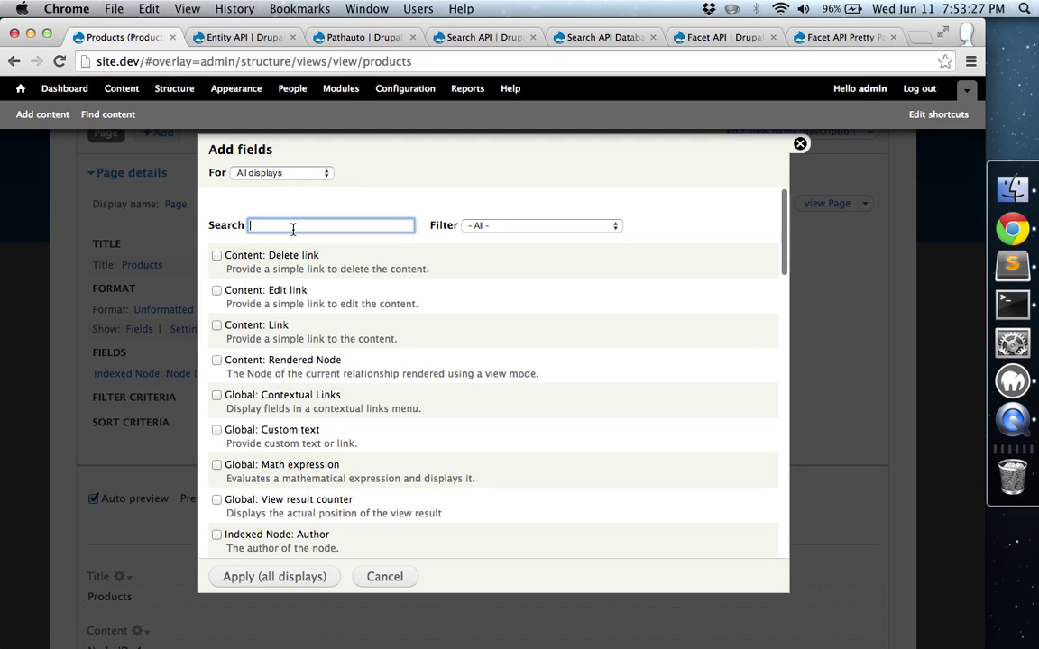
{"action": "type", "text": "ti"}
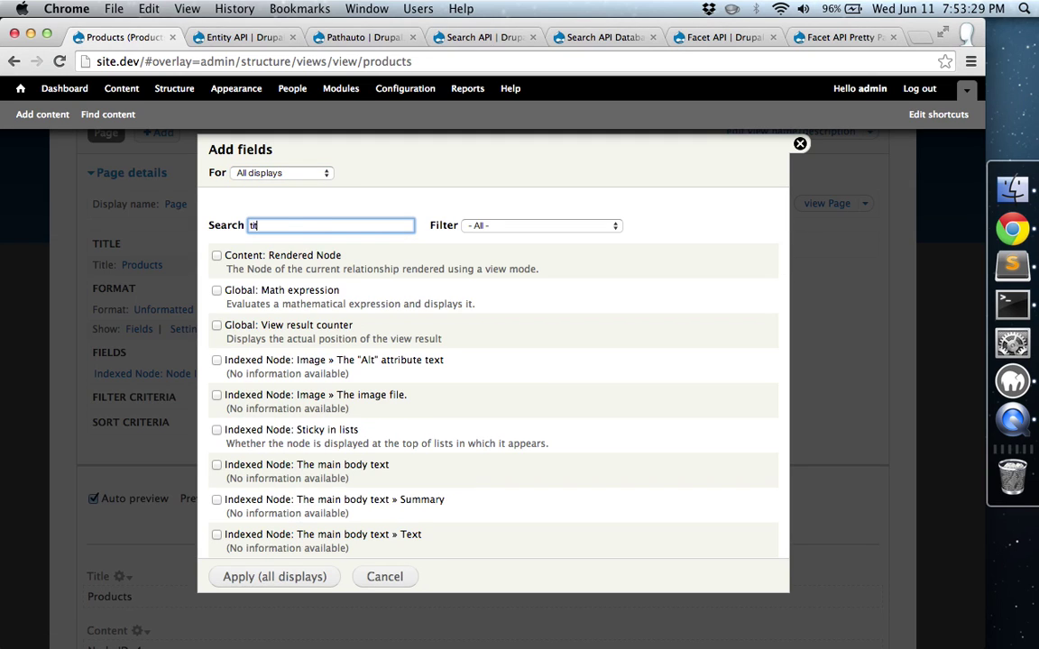
{"action": "type", "text": "tle"}
{"action": "left_click", "coordinate": [216, 255]}
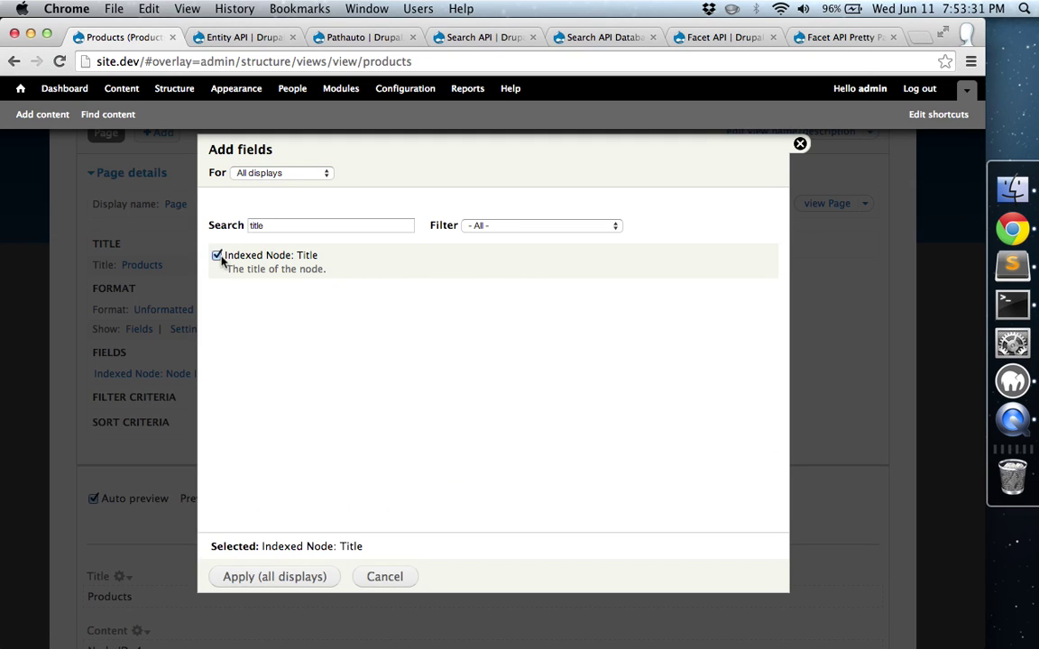
{"action": "double_click", "coordinate": [270, 227]}
{"action": "key", "text": "BackSpace"}
{"action": "type", "text": "image"}
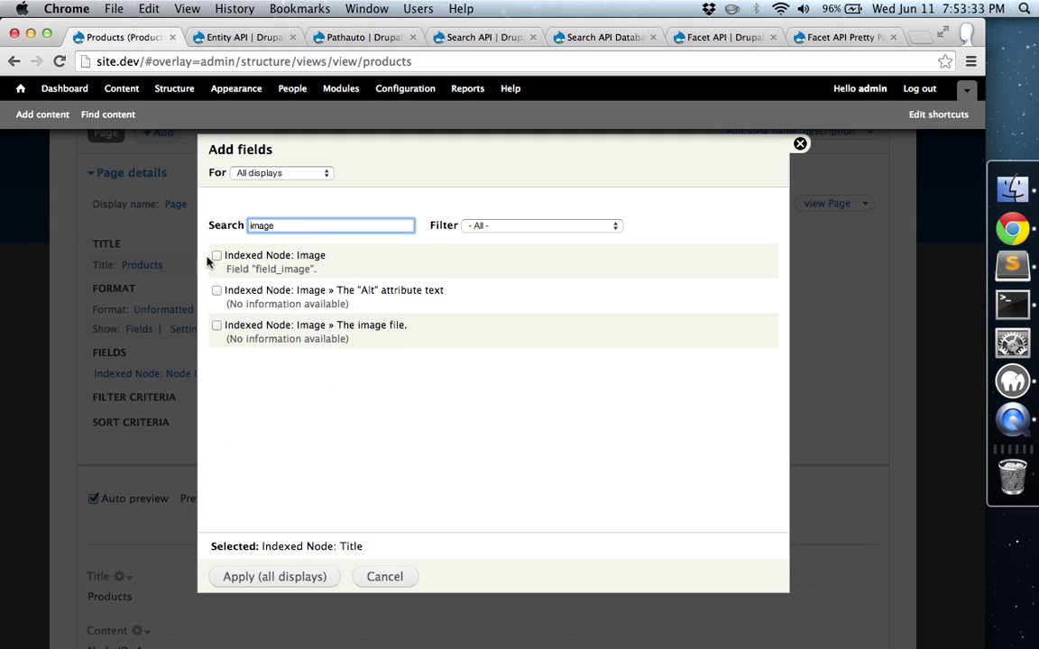
{"action": "left_click", "coordinate": [217, 256]}
{"action": "left_click", "coordinate": [263, 575]}
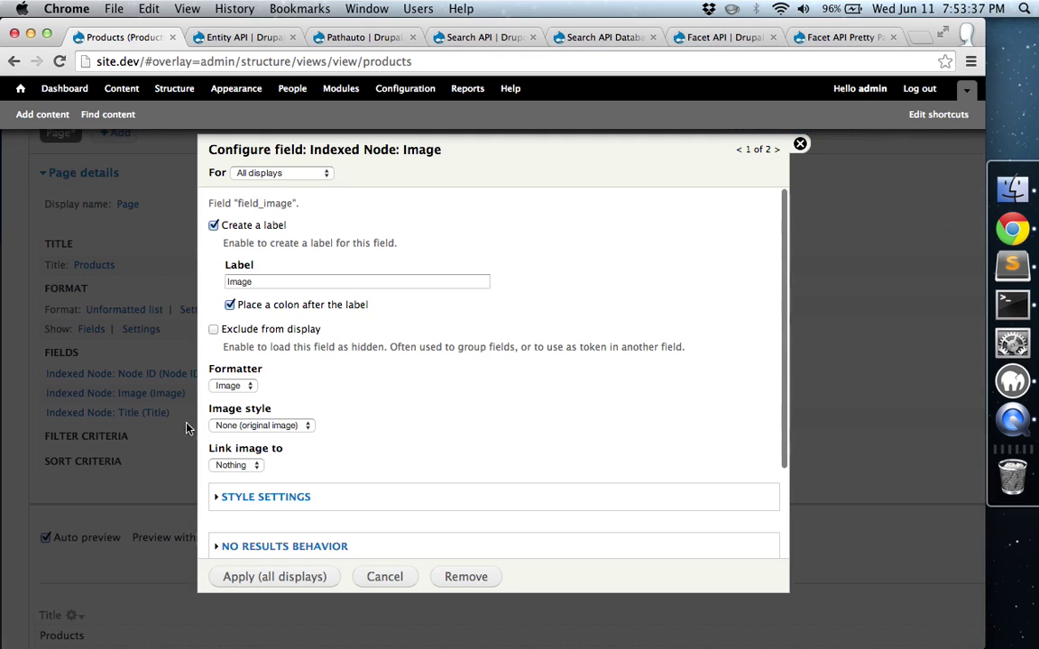
- Set the Image field to no label, Medium (220x220) style, linked to Content
{"action": "left_click", "coordinate": [213, 225]}
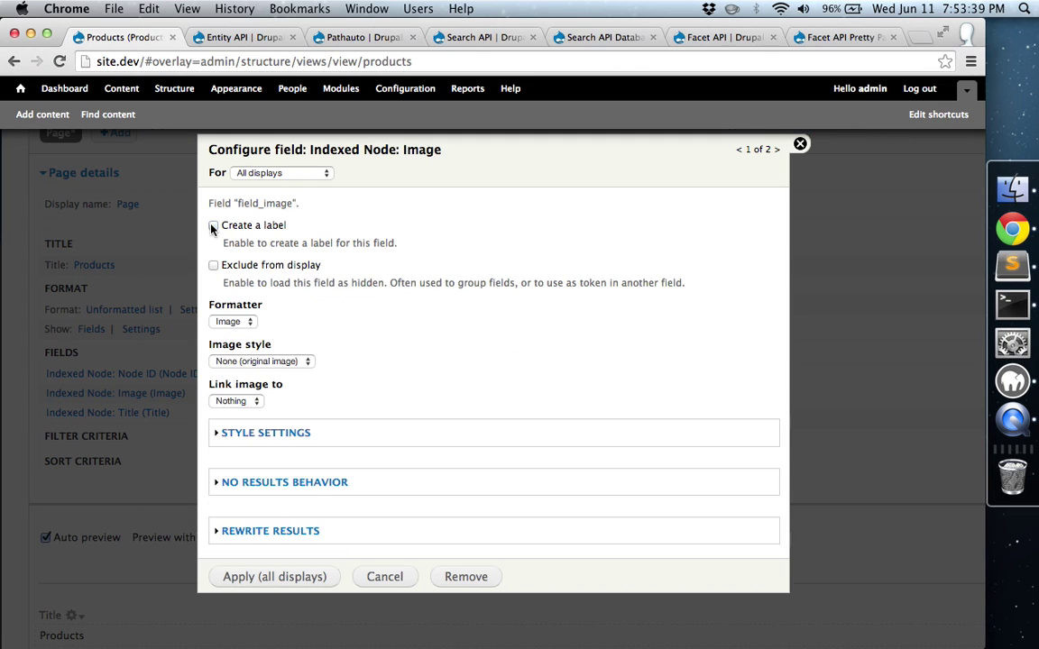
{"action": "left_click", "coordinate": [239, 361]}
{"action": "left_click", "coordinate": [252, 374]}
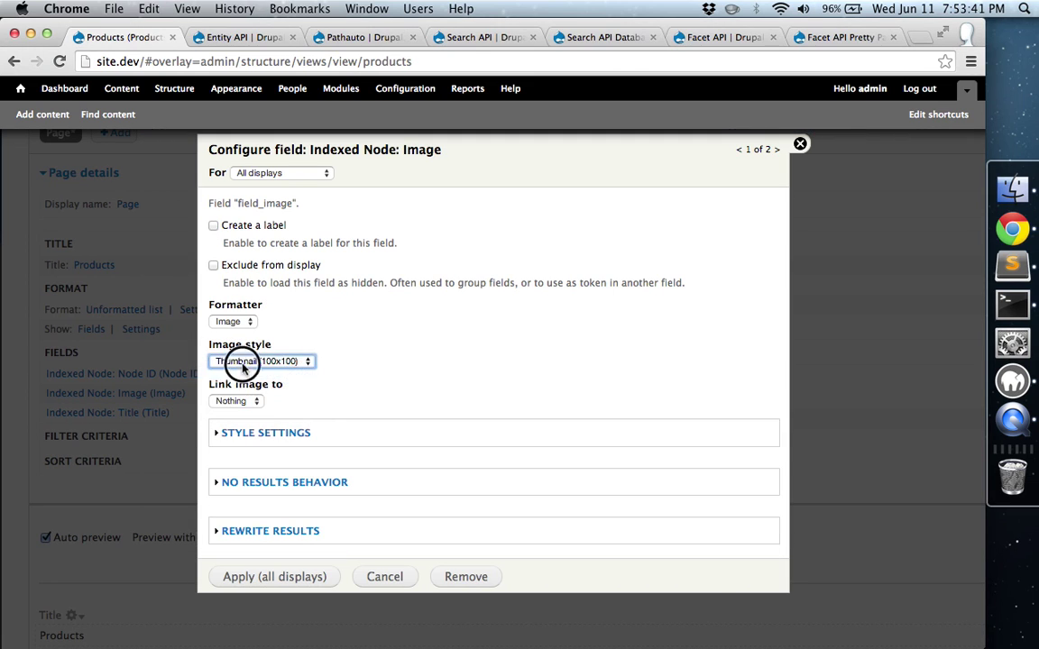
{"action": "left_click", "coordinate": [241, 363]}
{"action": "left_click", "coordinate": [236, 366]}
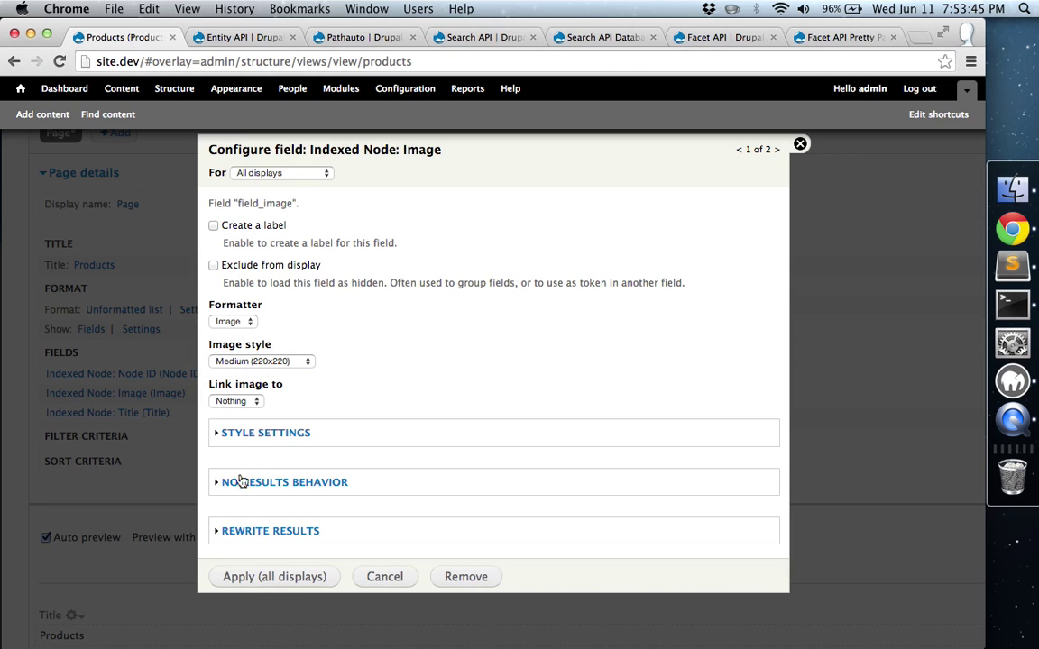
{"action": "left_click", "coordinate": [231, 400]}
{"action": "key", "text": "Escape"}
{"action": "key", "text": "Down"}
{"action": "left_click", "coordinate": [279, 577]}
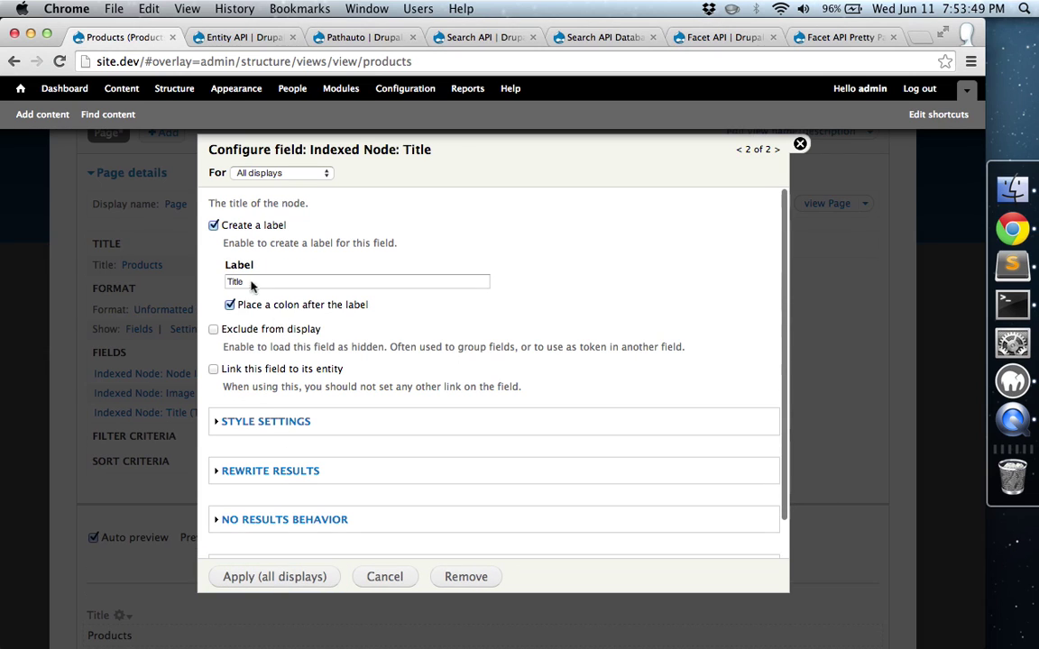
- Set the Title field to no label, linked to its entity
{"action": "left_click", "coordinate": [213, 226]}
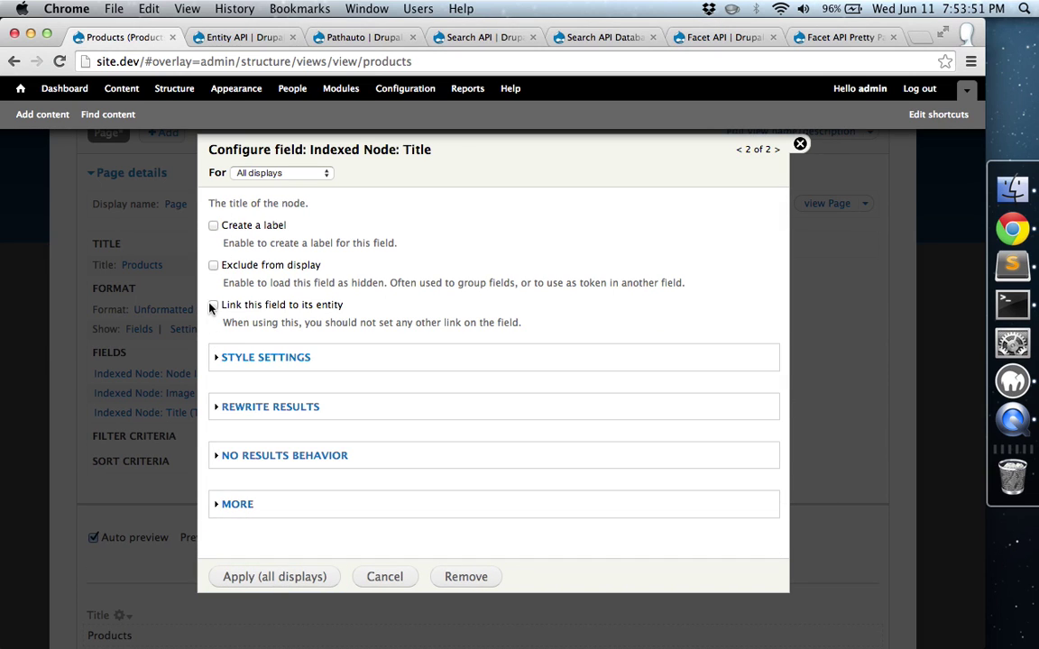
{"action": "left_click", "coordinate": [213, 305]}
{"action": "left_click", "coordinate": [260, 577]}
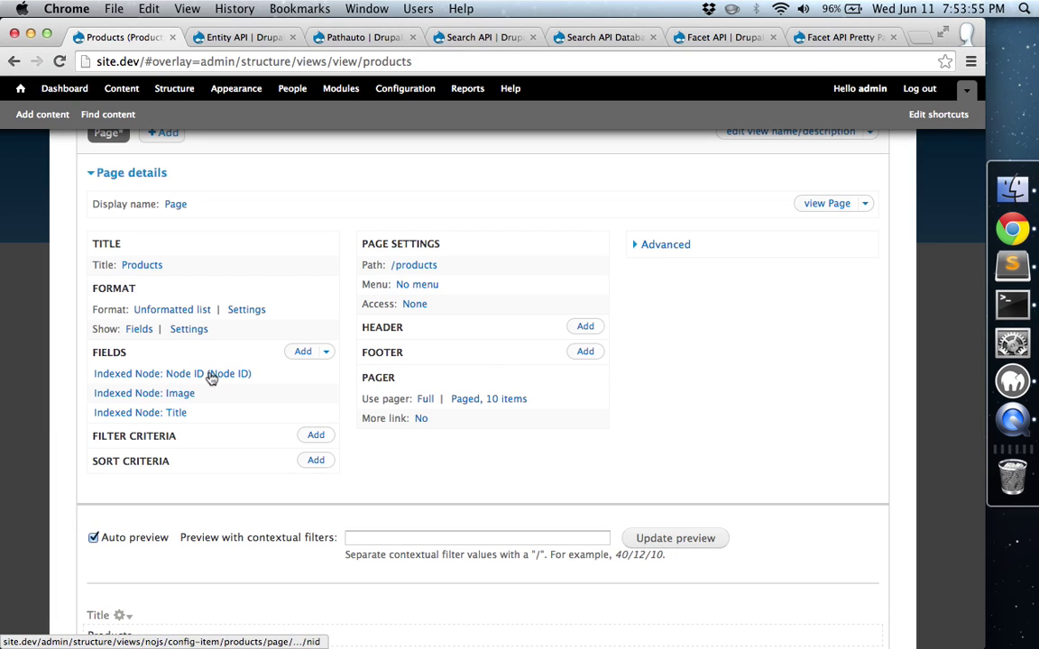
- Remove the Node ID field, save the Products view, and return to Structure
{"action": "left_click", "coordinate": [210, 377]}
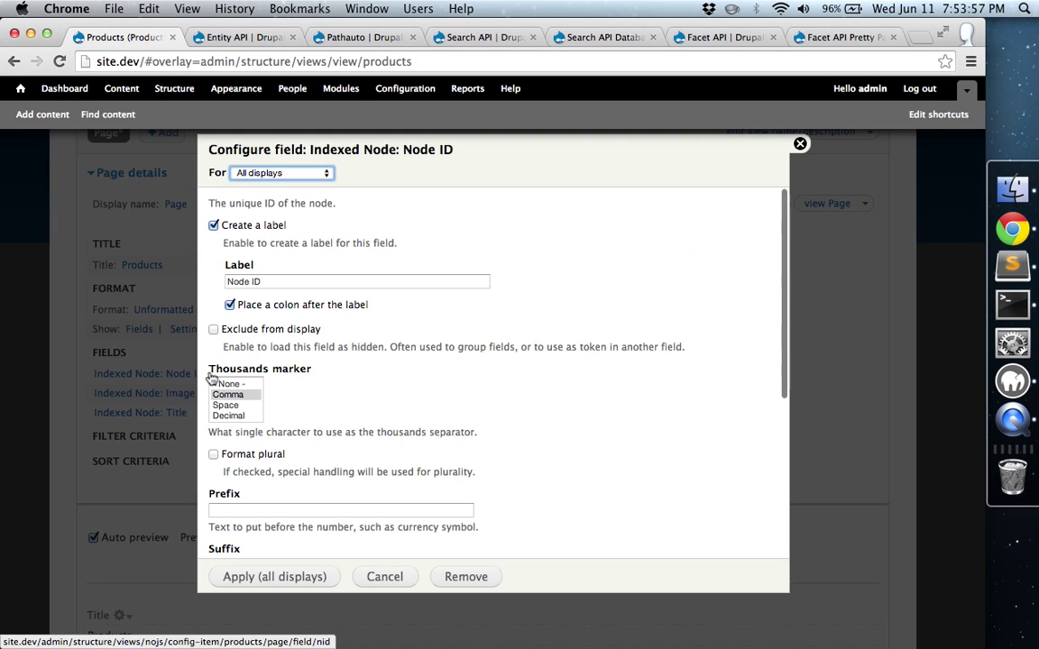
{"action": "left_click", "coordinate": [468, 583]}
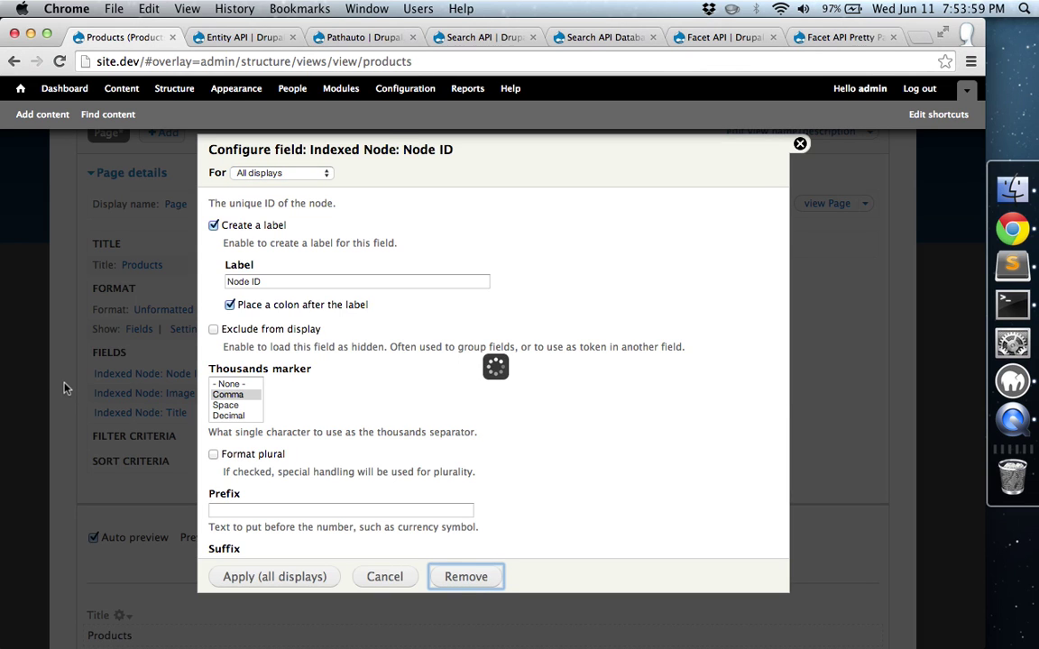
{"action": "scroll", "coordinate": [64, 389], "scroll_direction": "down", "scroll_amount": 5}
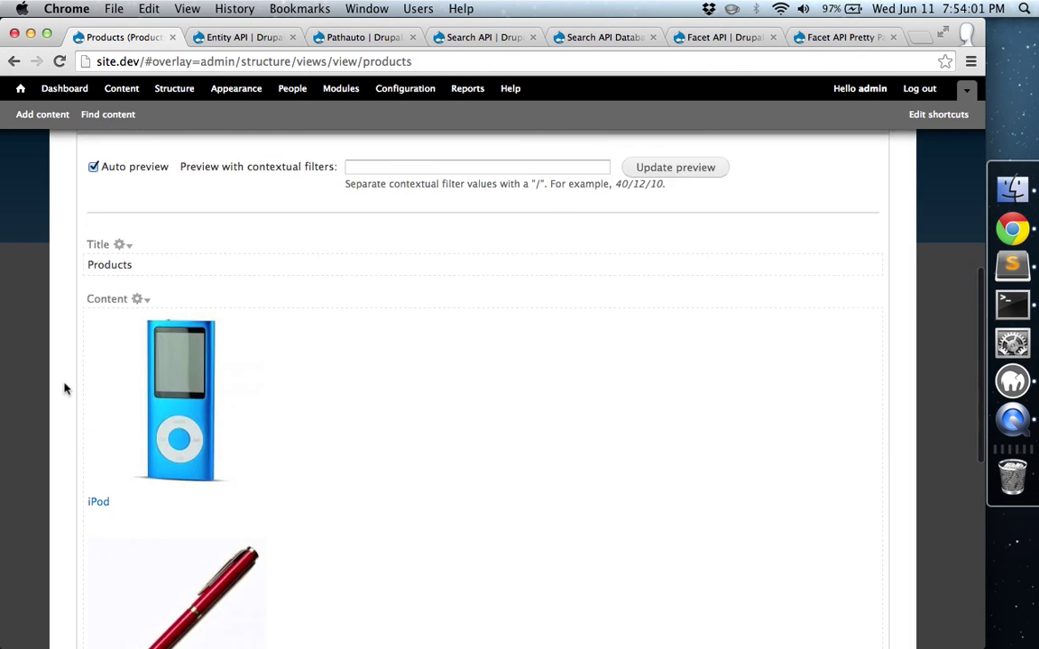
{"action": "scroll", "coordinate": [65, 389], "scroll_direction": "up", "scroll_amount": 3}
{"action": "scroll", "coordinate": [64, 389], "scroll_direction": "up", "scroll_amount": 5}
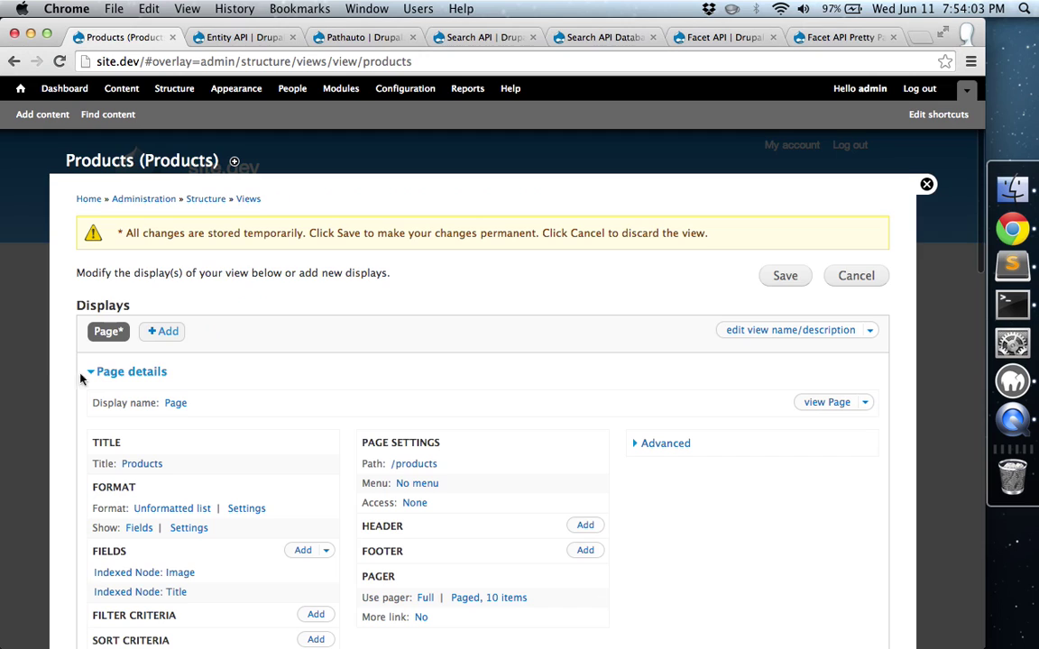
{"action": "left_click", "coordinate": [782, 277]}
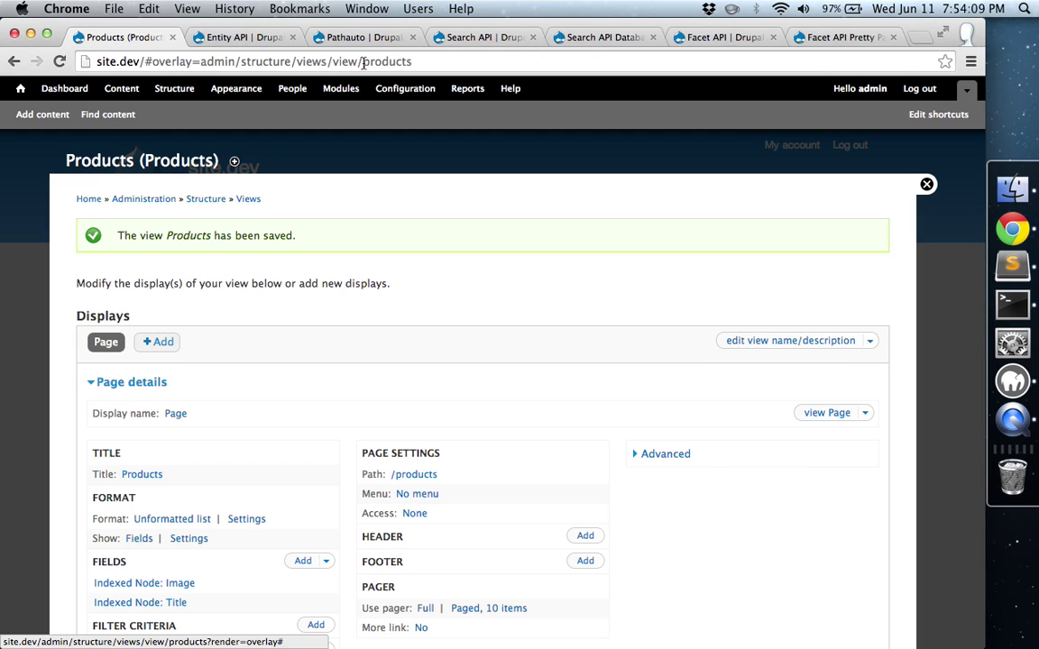
{"action": "left_click", "coordinate": [179, 92]}
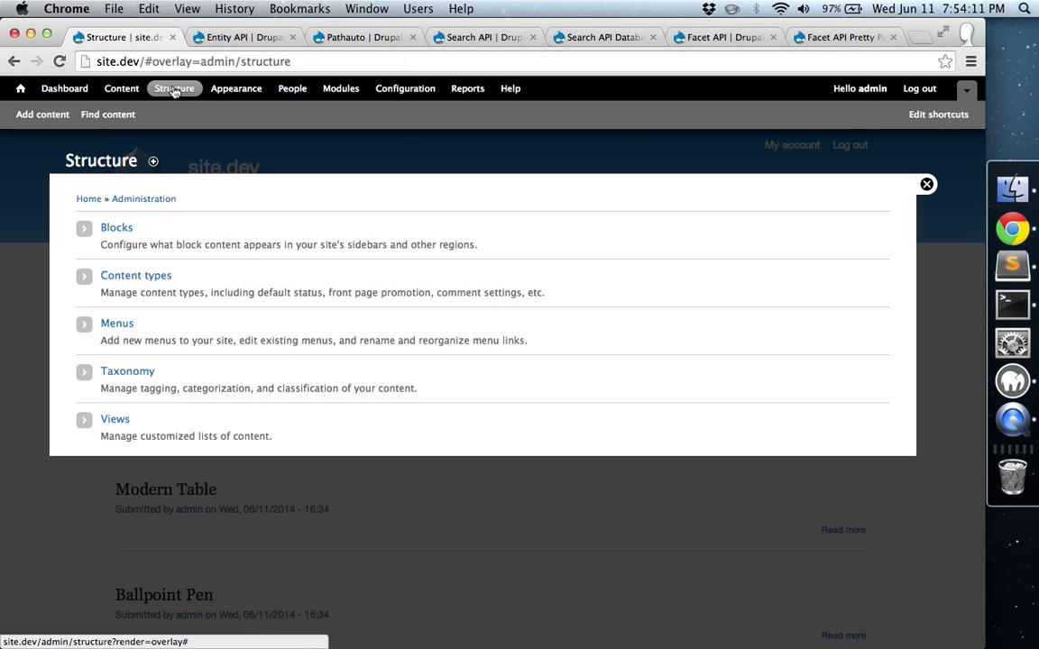
- Confirm the Color, Price and Size facet blocks sit in Sidebar second, then close Blocks
{"action": "left_click", "coordinate": [110, 231]}
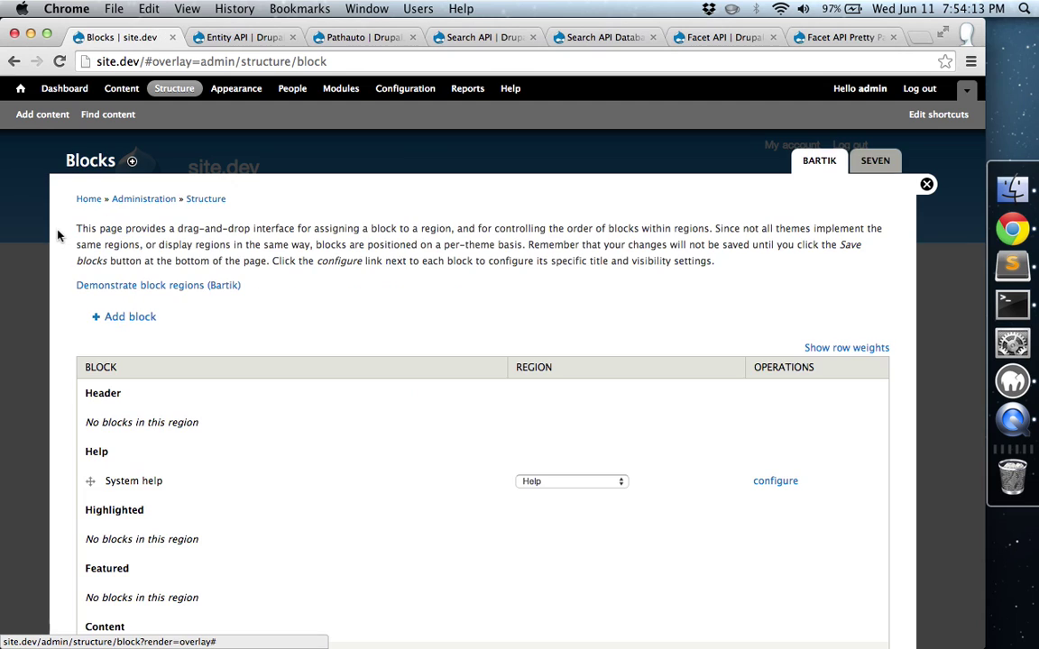
{"action": "scroll", "coordinate": [57, 236], "scroll_direction": "down", "scroll_amount": 10}
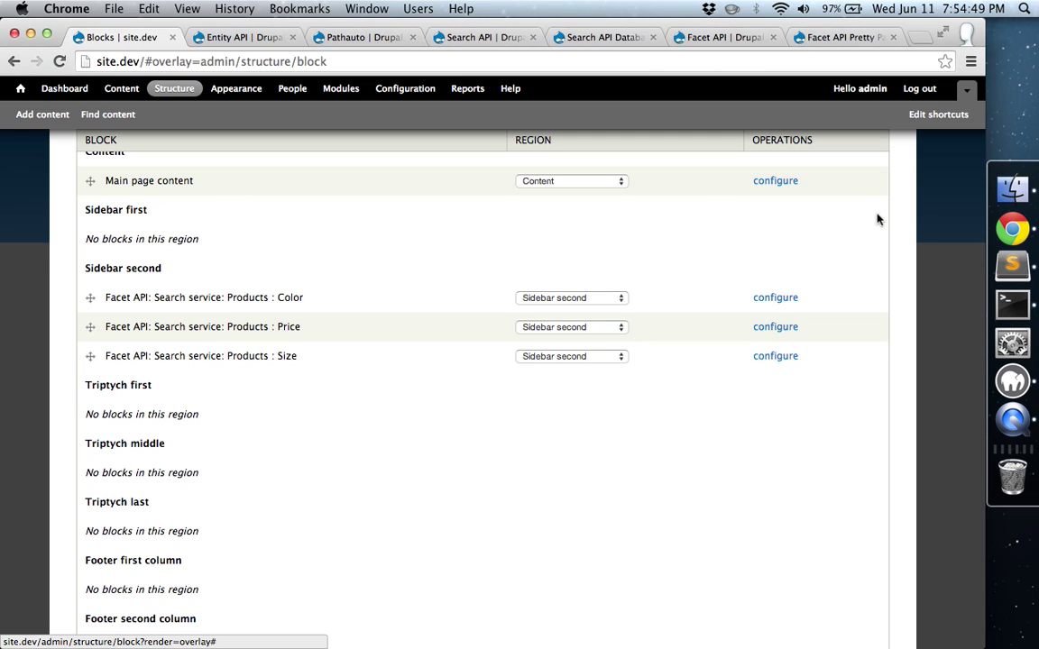
{"action": "scroll", "coordinate": [871, 222], "scroll_direction": "up", "scroll_amount": 5}
{"action": "scroll", "coordinate": [871, 221], "scroll_direction": "up", "scroll_amount": 8}
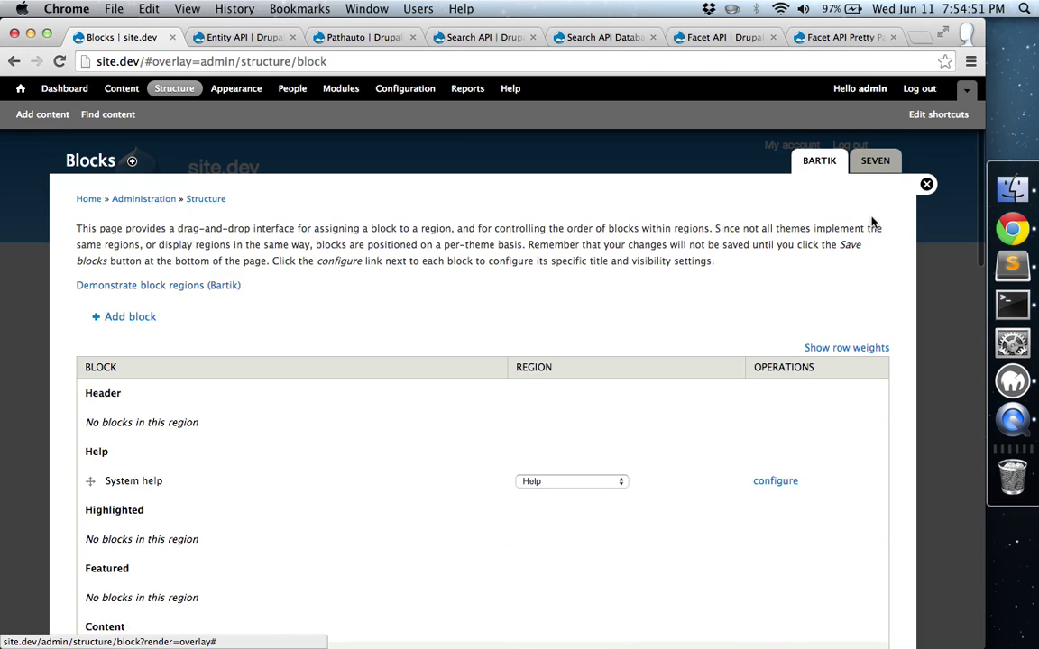
{"action": "left_click", "coordinate": [926, 187]}
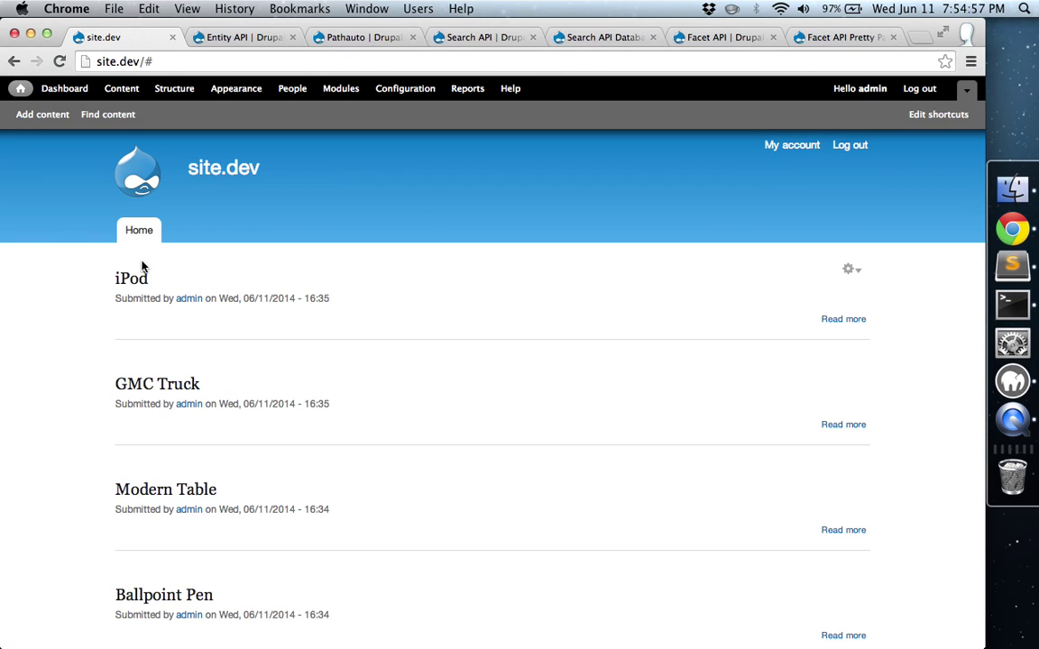
- Load site.dev/products and look over its product list and price, size and color filters
{"action": "key", "text": "super+l"}
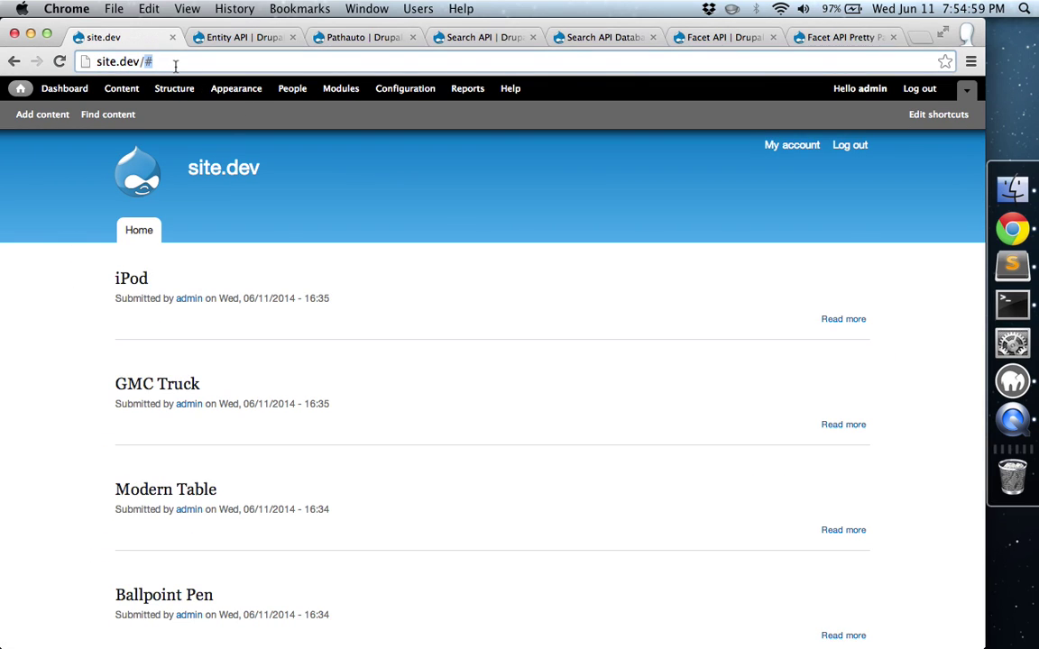
{"action": "key", "text": "BackSpace"}
{"action": "type", "text": "products"}
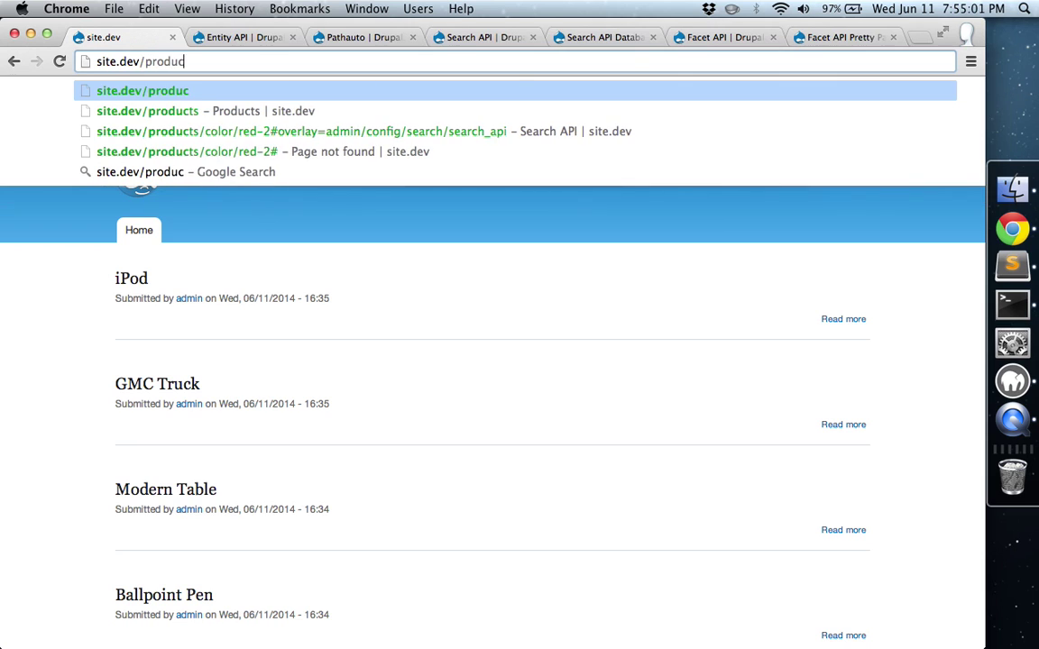
{"action": "key", "text": "Return"}
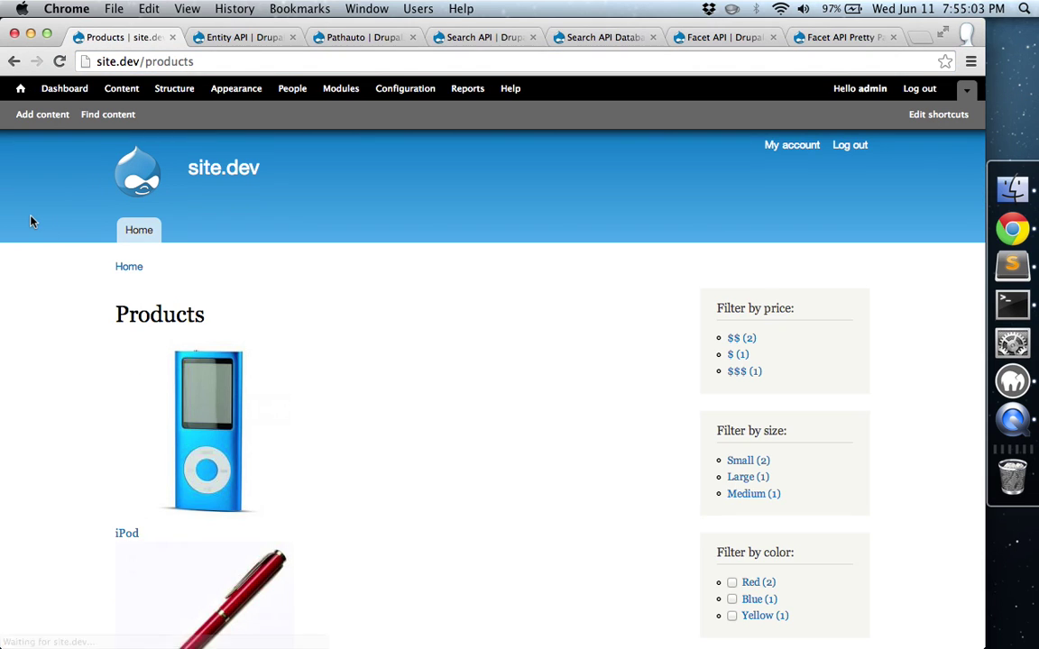
{"action": "scroll", "coordinate": [548, 308], "scroll_direction": "down", "scroll_amount": 3}
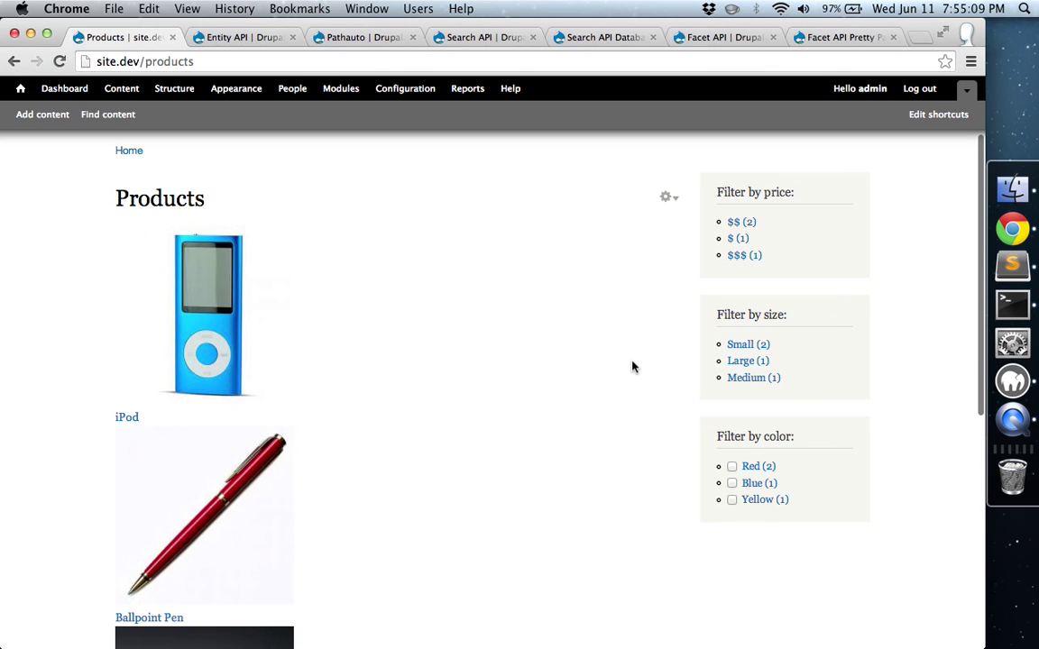
{"action": "scroll", "coordinate": [632, 366], "scroll_direction": "down", "scroll_amount": 2}
{"action": "scroll", "coordinate": [632, 367], "scroll_direction": "up", "scroll_amount": 2}
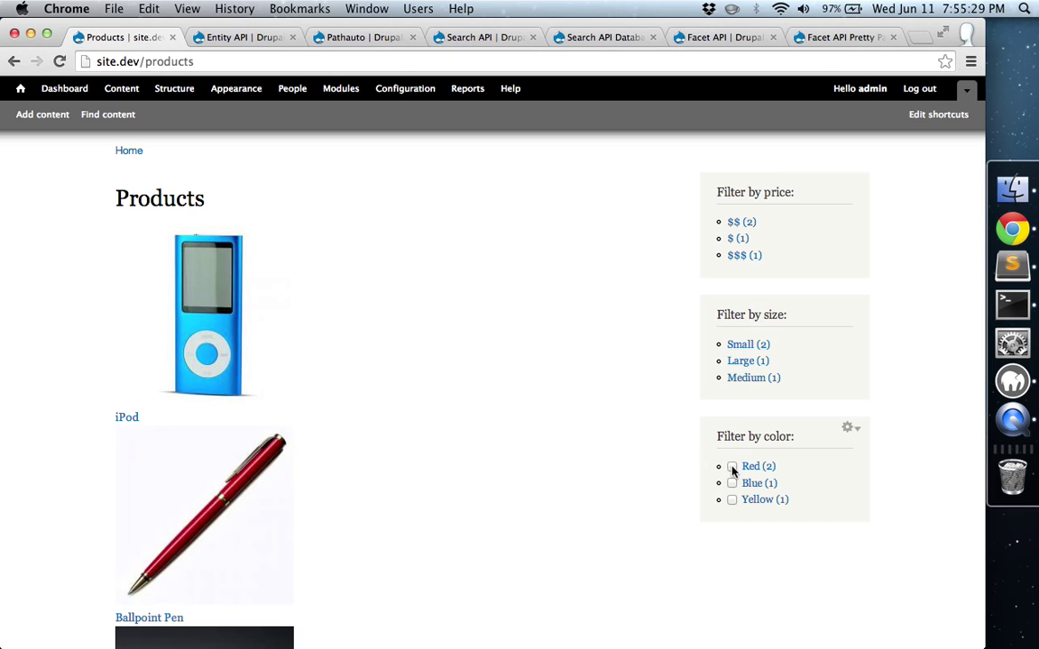
{"action": "left_click", "coordinate": [730, 467]}
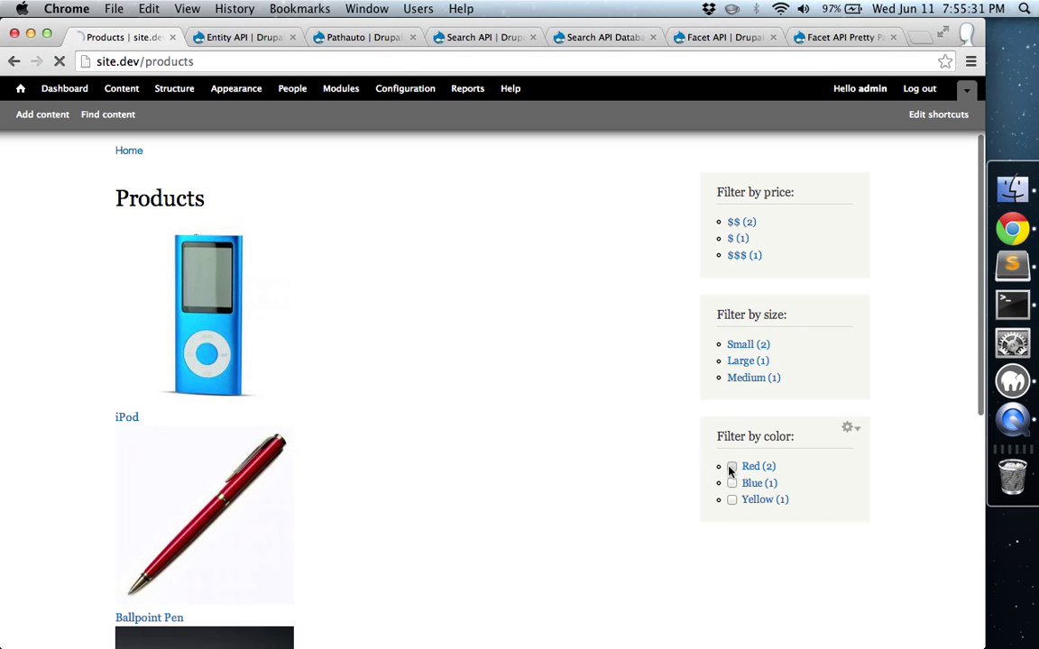
- Filter the products by Red and check the color/red-2 pretty path in the URL
{"action": "left_click", "coordinate": [732, 467]}
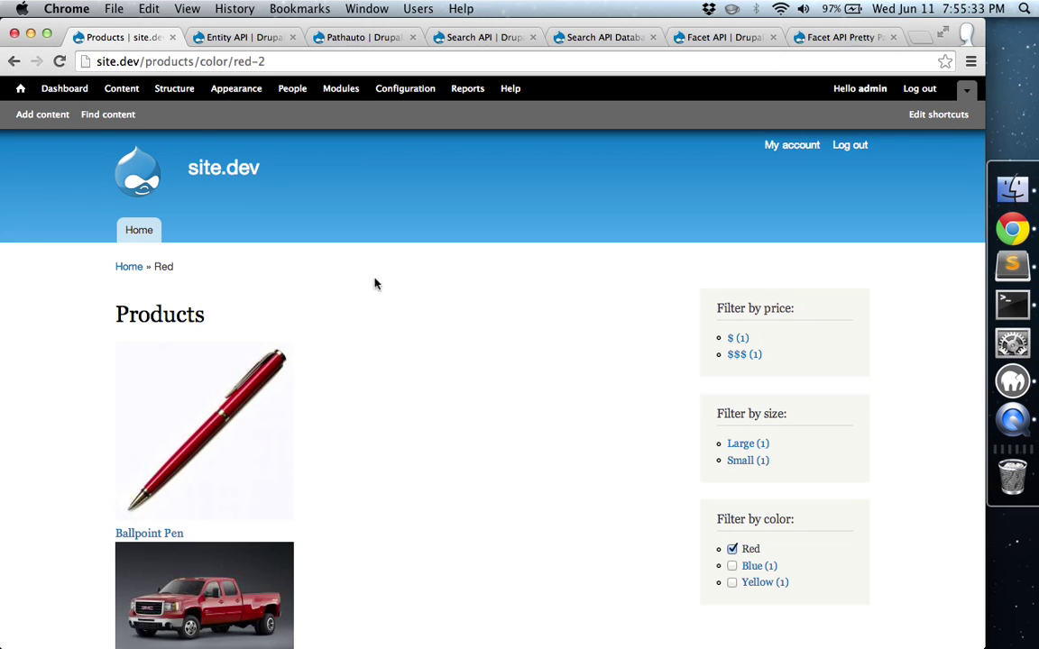
{"action": "left_click_drag", "start_coordinate": [167, 61], "coordinate": [265, 65]}
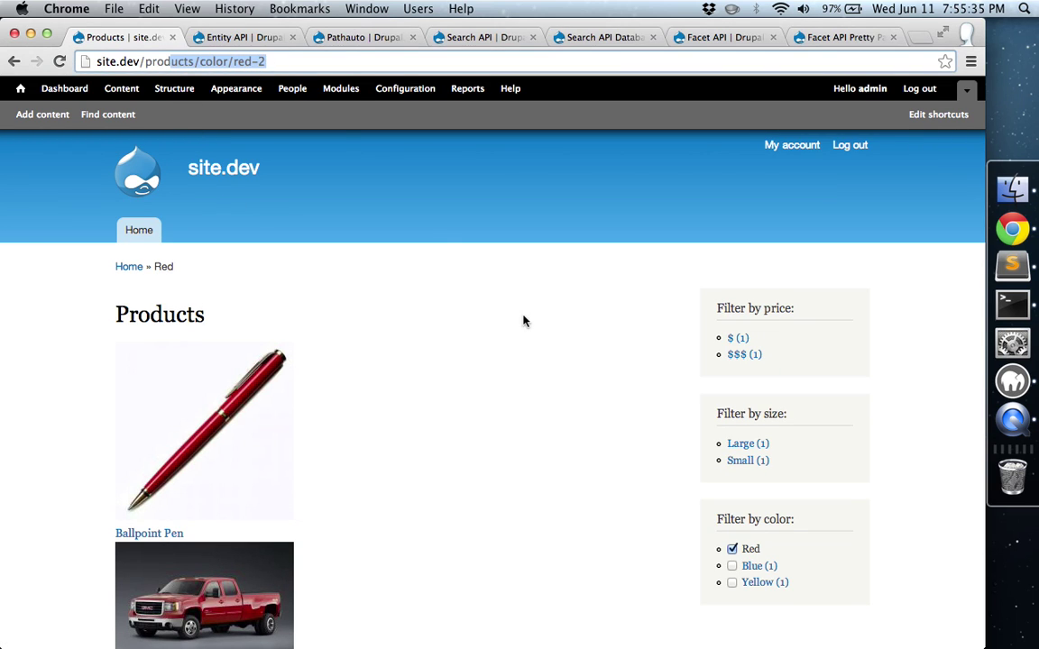
{"action": "scroll", "coordinate": [531, 323], "scroll_direction": "down", "scroll_amount": 3}
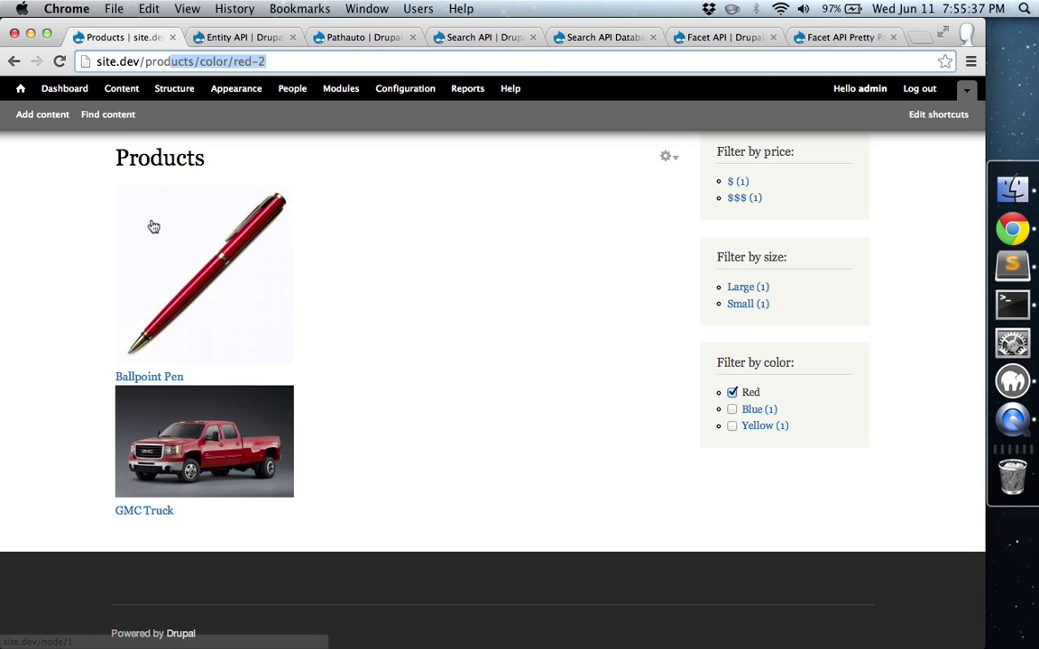
- Add Blue to the color filter, giving /products/color/blue-1/color/red-2 with three products
{"action": "left_click", "coordinate": [732, 410]}
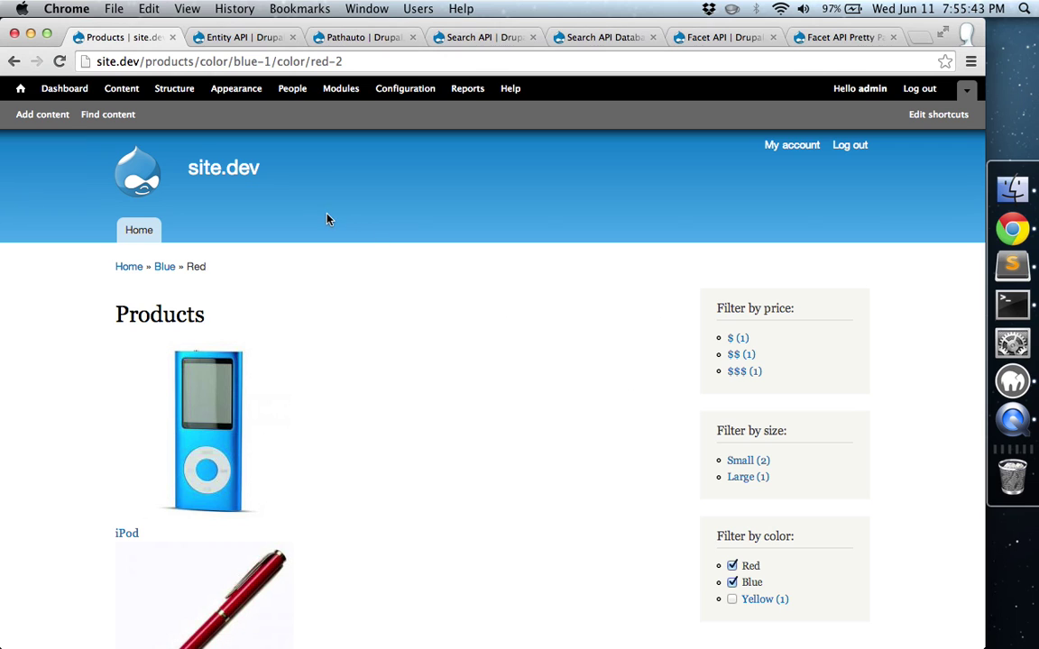
{"action": "scroll", "coordinate": [327, 219], "scroll_direction": "down", "scroll_amount": 10}
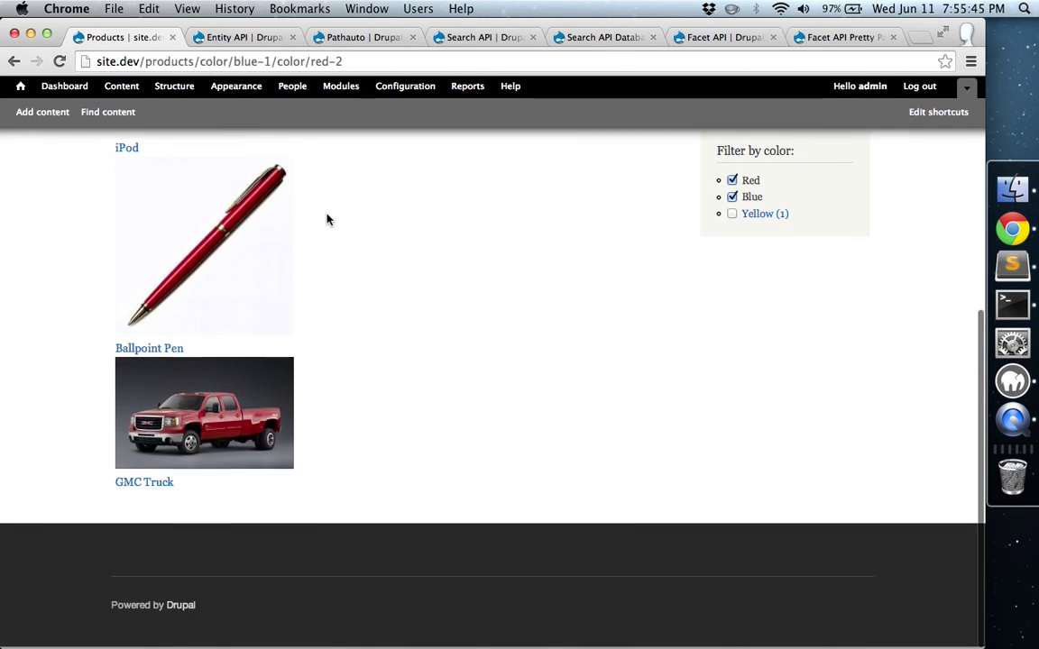
{"action": "scroll", "coordinate": [328, 219], "scroll_direction": "up", "scroll_amount": 7}
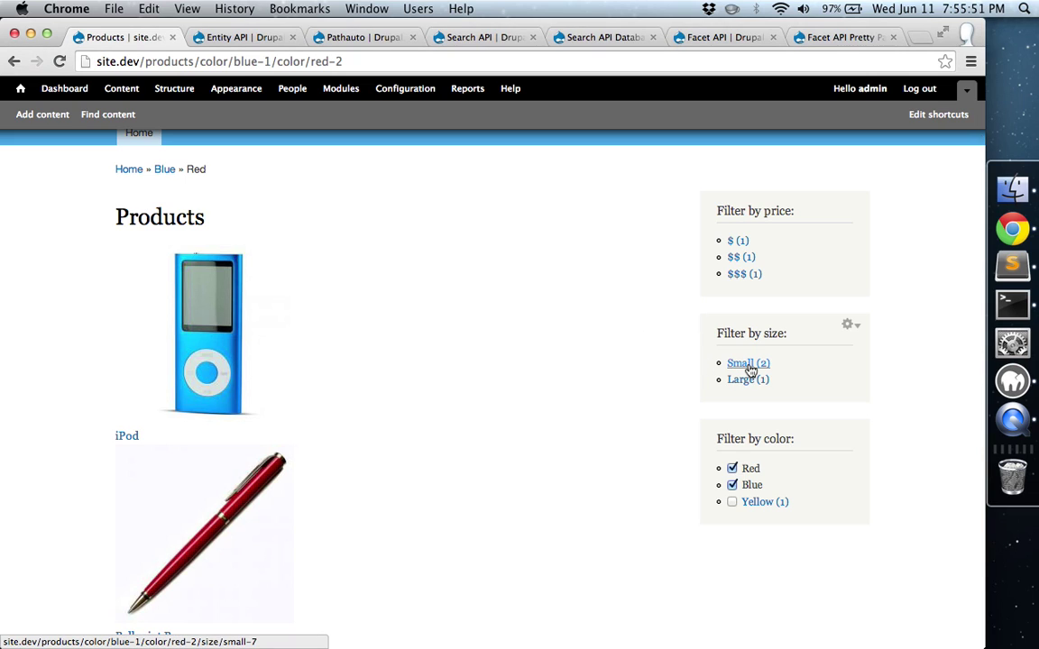
{"action": "scroll", "coordinate": [301, 365], "scroll_direction": "down", "scroll_amount": 7}
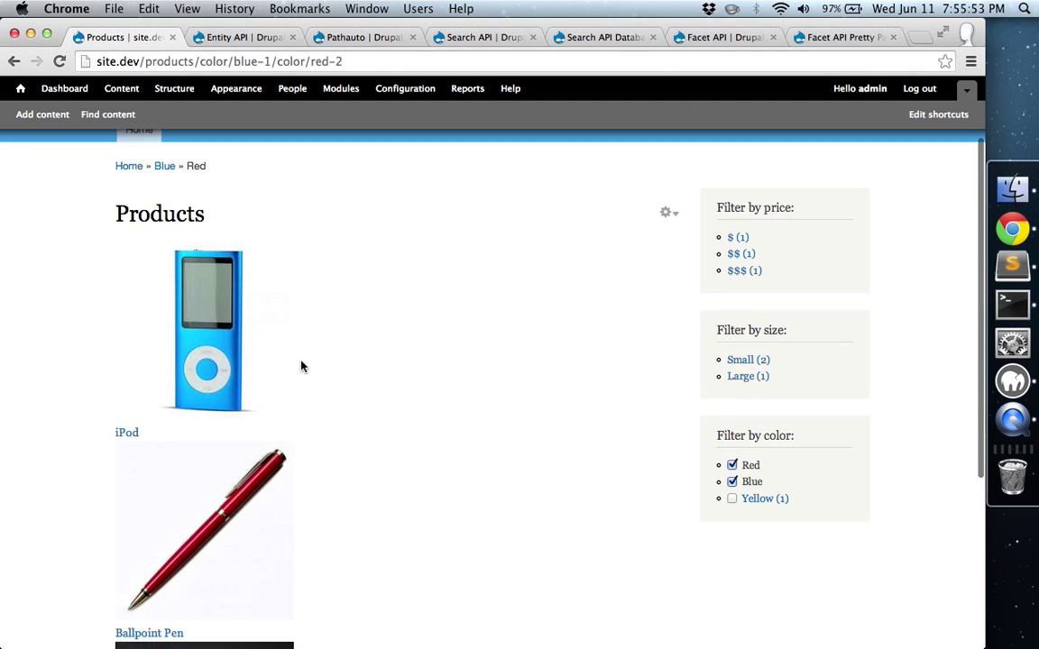
{"action": "scroll", "coordinate": [301, 366], "scroll_direction": "up", "scroll_amount": 3}
{"action": "scroll", "coordinate": [301, 366], "scroll_direction": "down", "scroll_amount": 3}
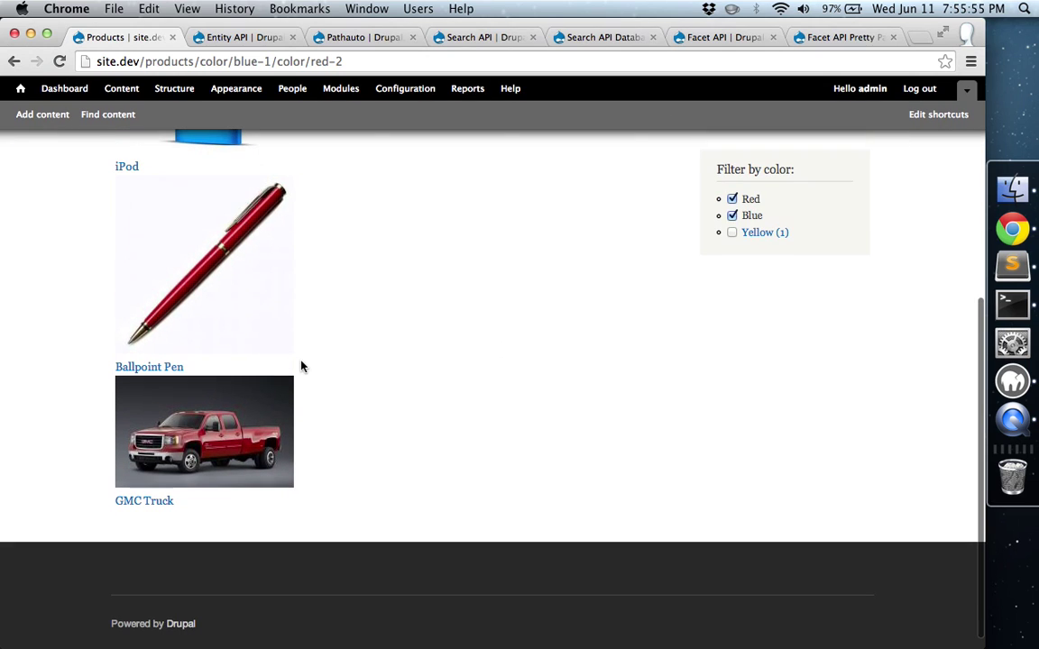
{"action": "scroll", "coordinate": [350, 429], "scroll_direction": "up", "scroll_amount": 6}
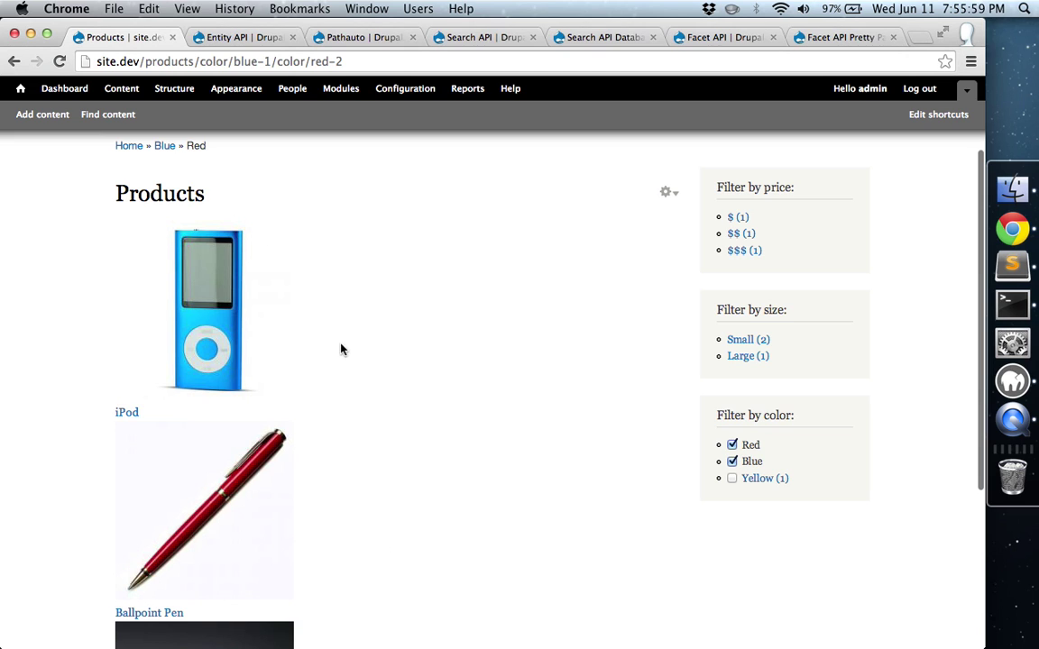
{"action": "scroll", "coordinate": [421, 422], "scroll_direction": "down", "scroll_amount": 5}
{"action": "scroll", "coordinate": [421, 421], "scroll_direction": "up", "scroll_amount": 5}
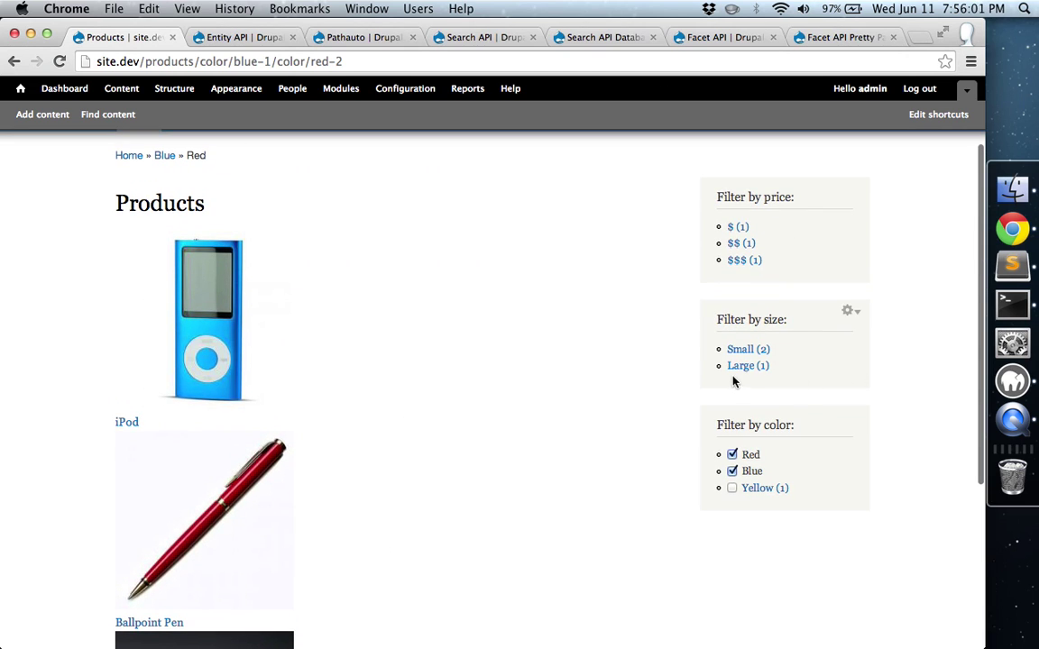
{"action": "left_click", "coordinate": [736, 350]}
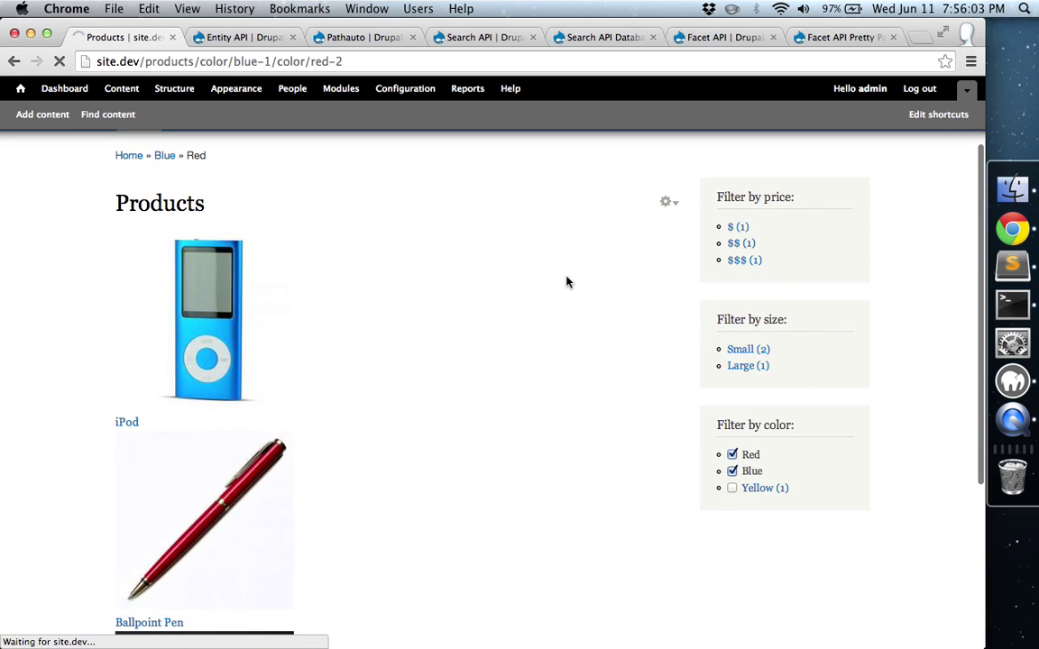
{"action": "scroll", "coordinate": [567, 282], "scroll_direction": "down", "scroll_amount": 5}
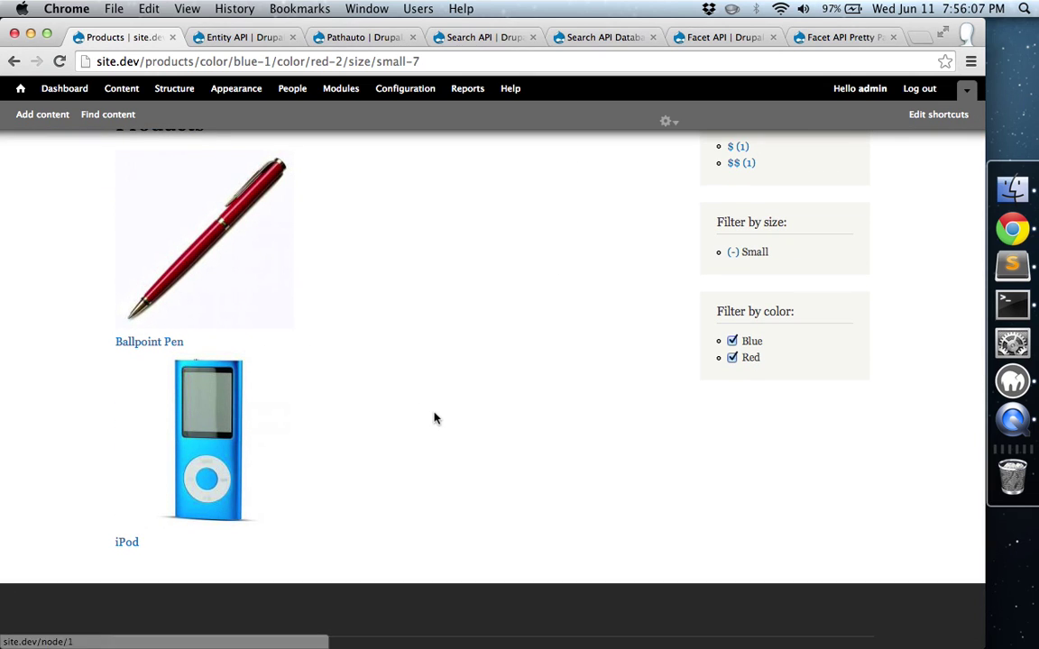
{"action": "scroll", "coordinate": [433, 418], "scroll_direction": "up", "scroll_amount": 3}
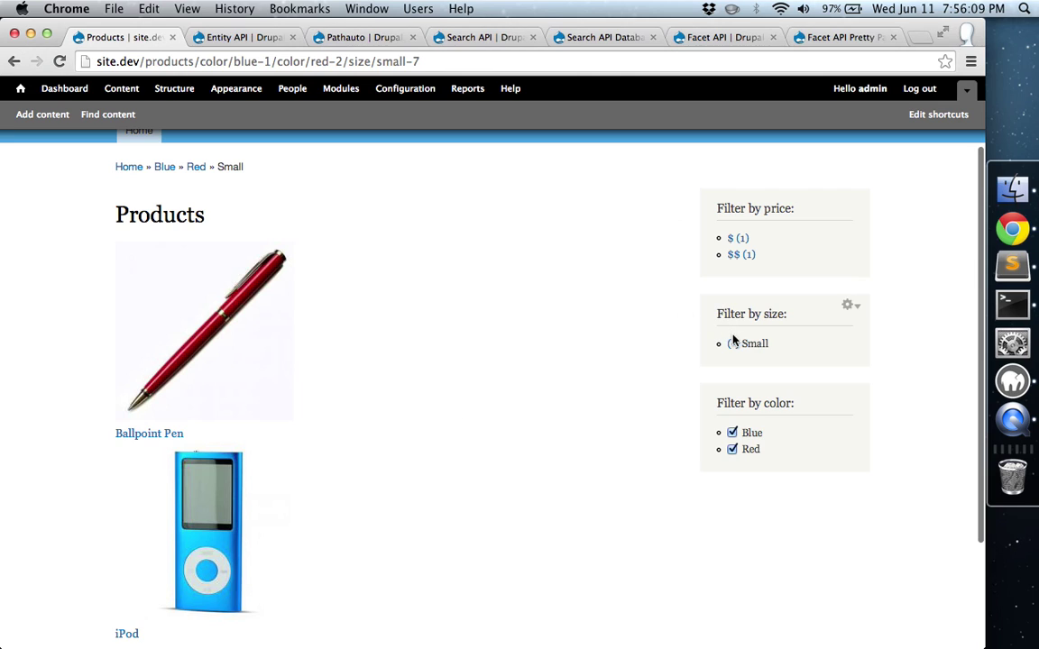
{"action": "left_click", "coordinate": [733, 342]}
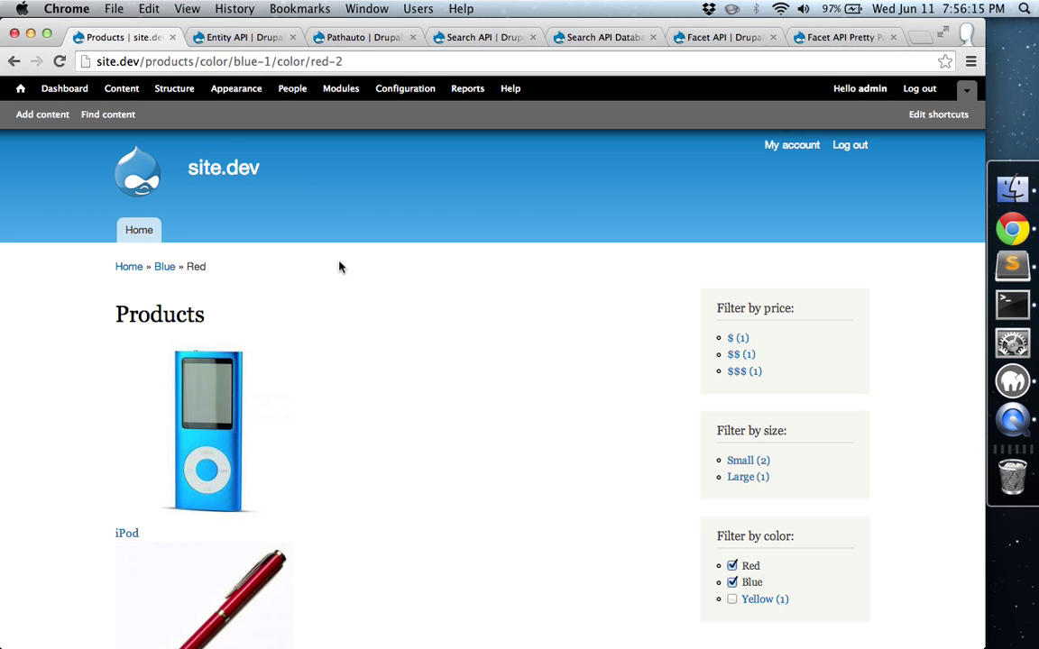
{"action": "scroll", "coordinate": [405, 296], "scroll_direction": "down", "scroll_amount": 3}
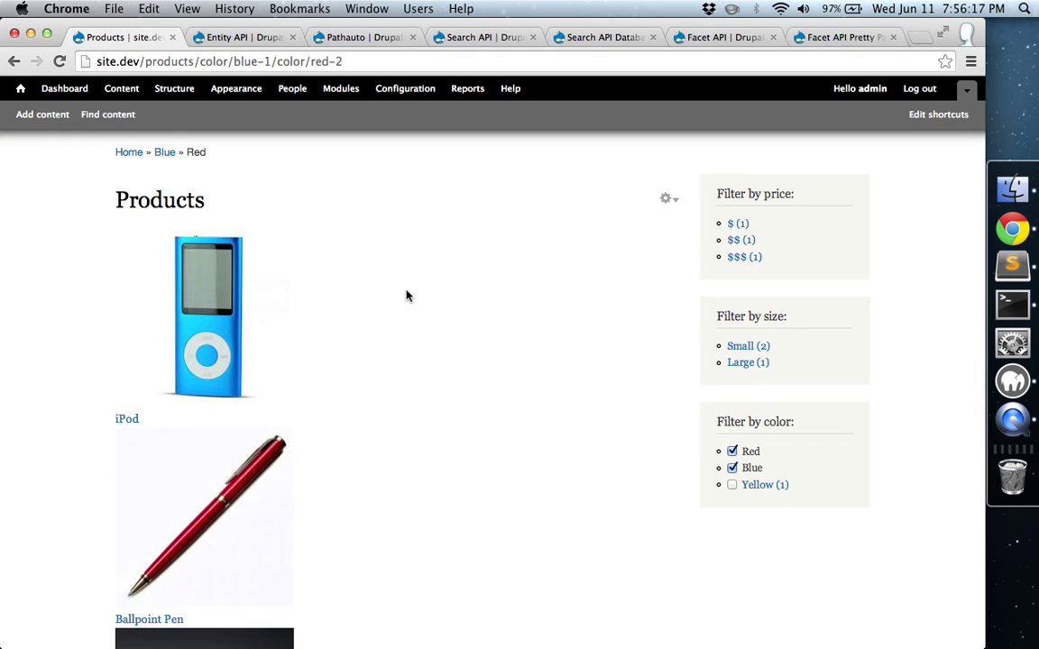